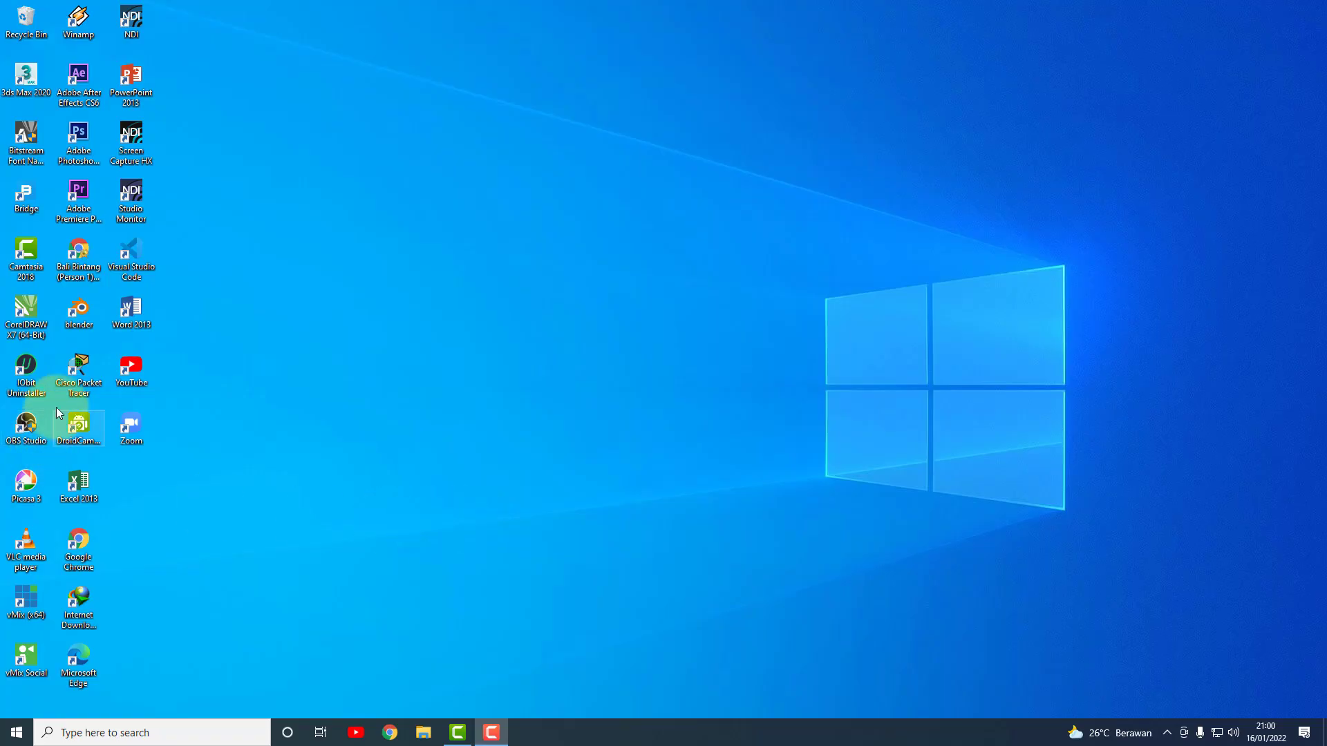
# - Open Cisco Packet Tracer and place a 2811 router and a 2950-24 switch side by side in the logical workspace
pyautogui.doubleClick(79, 377)
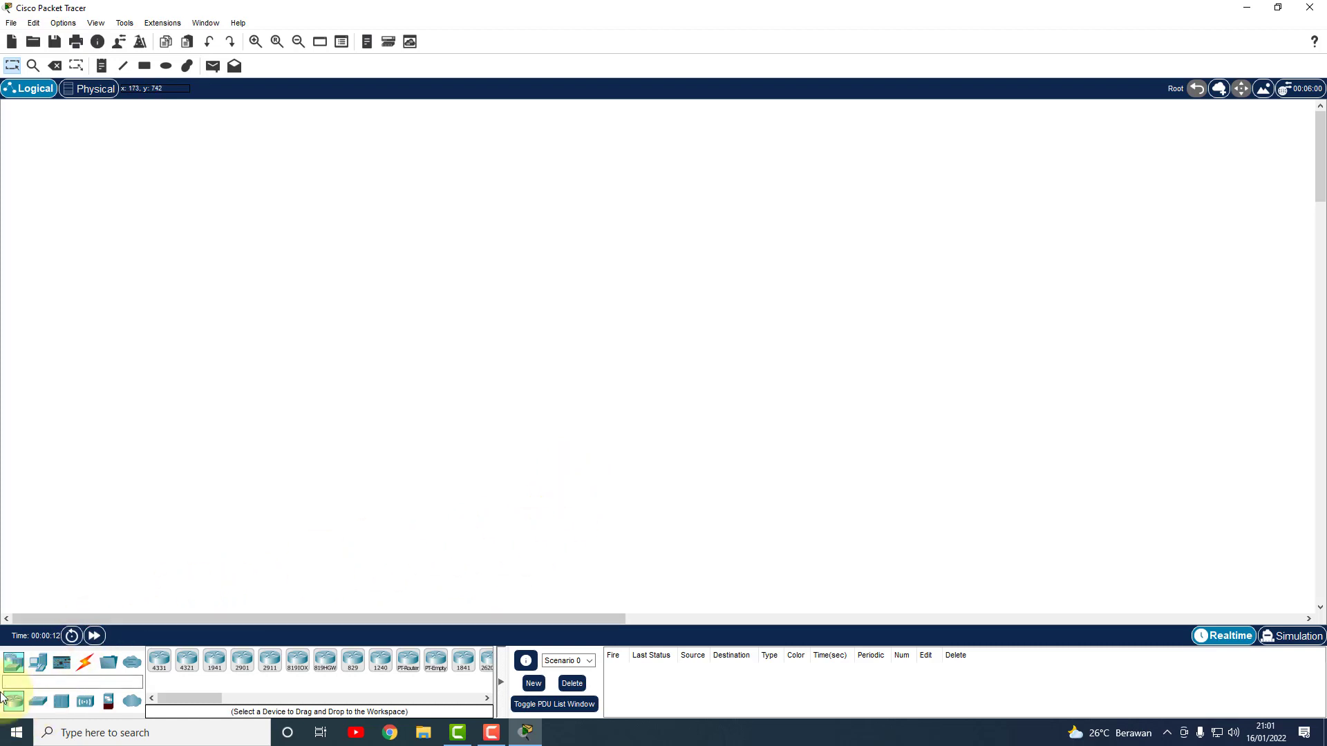
pyautogui.moveTo(209, 697); pyautogui.dragTo(260, 709)
pyautogui.click(286, 659)
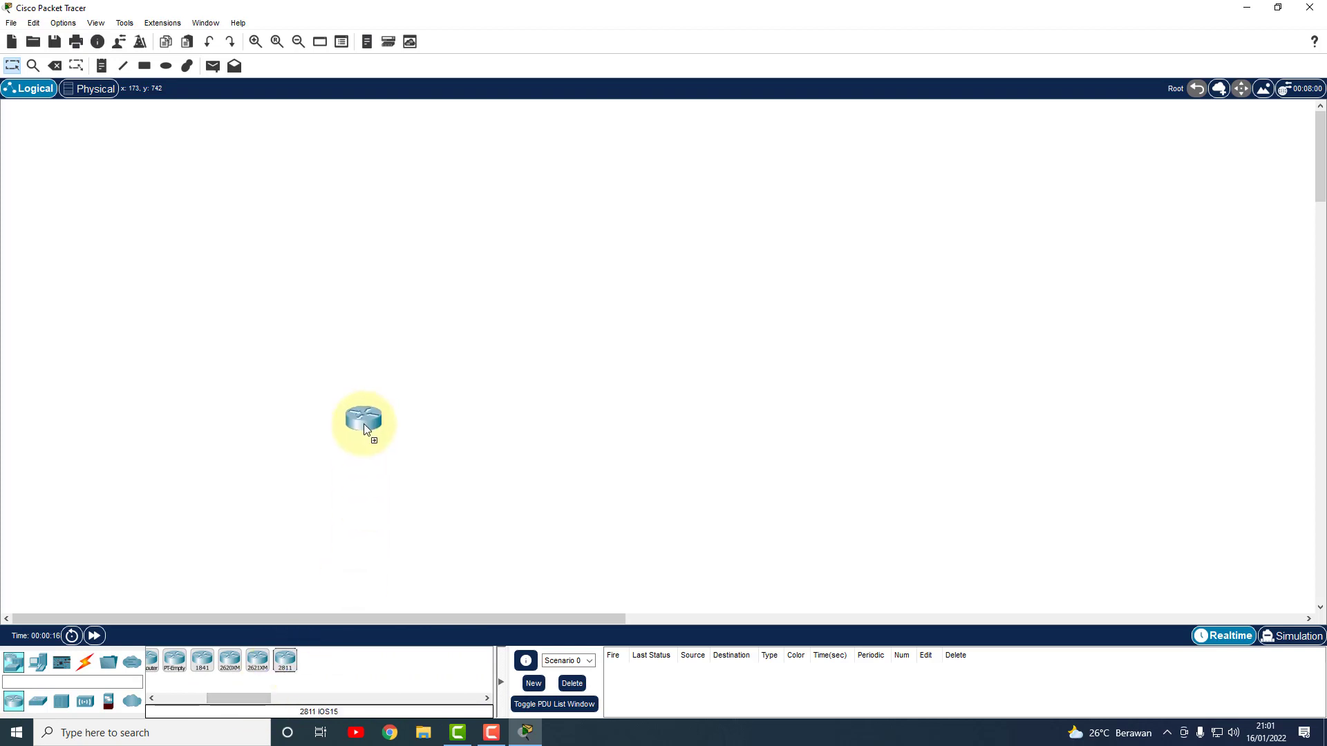
pyautogui.click(289, 232)
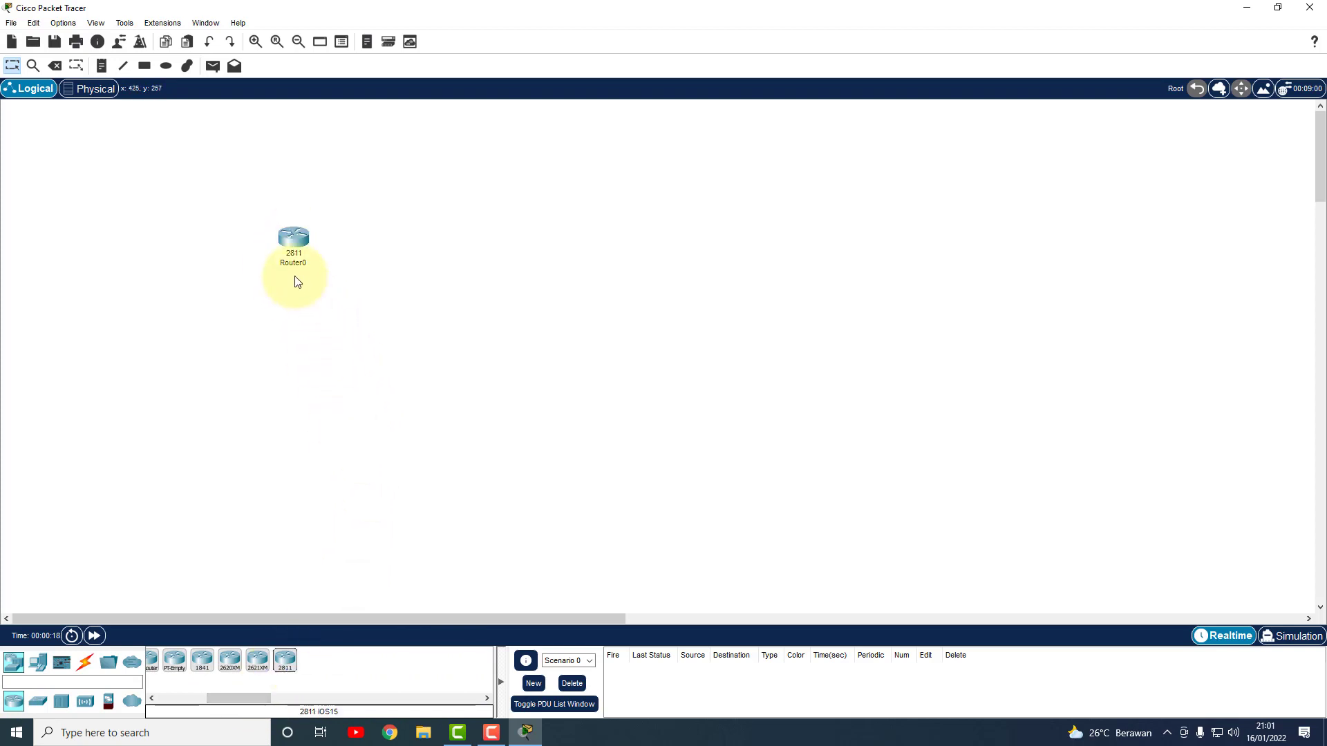
pyautogui.moveTo(247, 697); pyautogui.dragTo(222, 698)
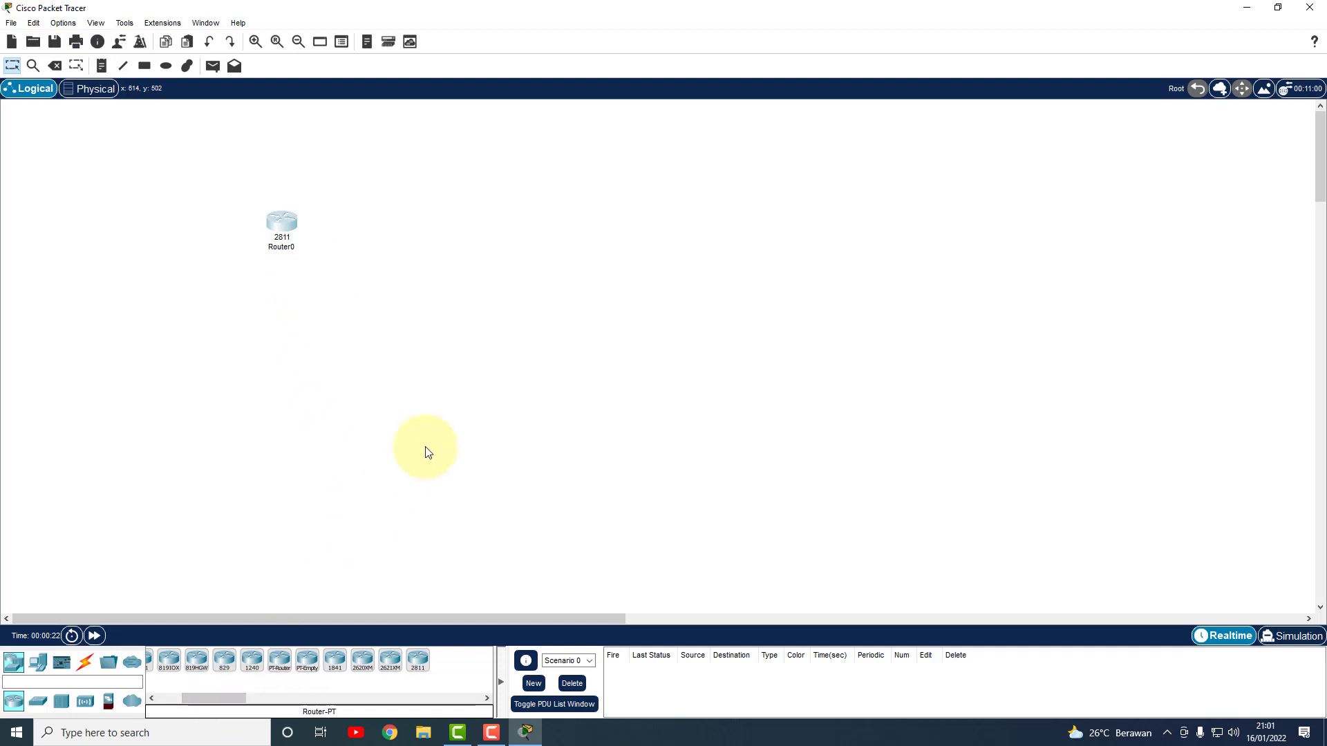
pyautogui.click(40, 704)
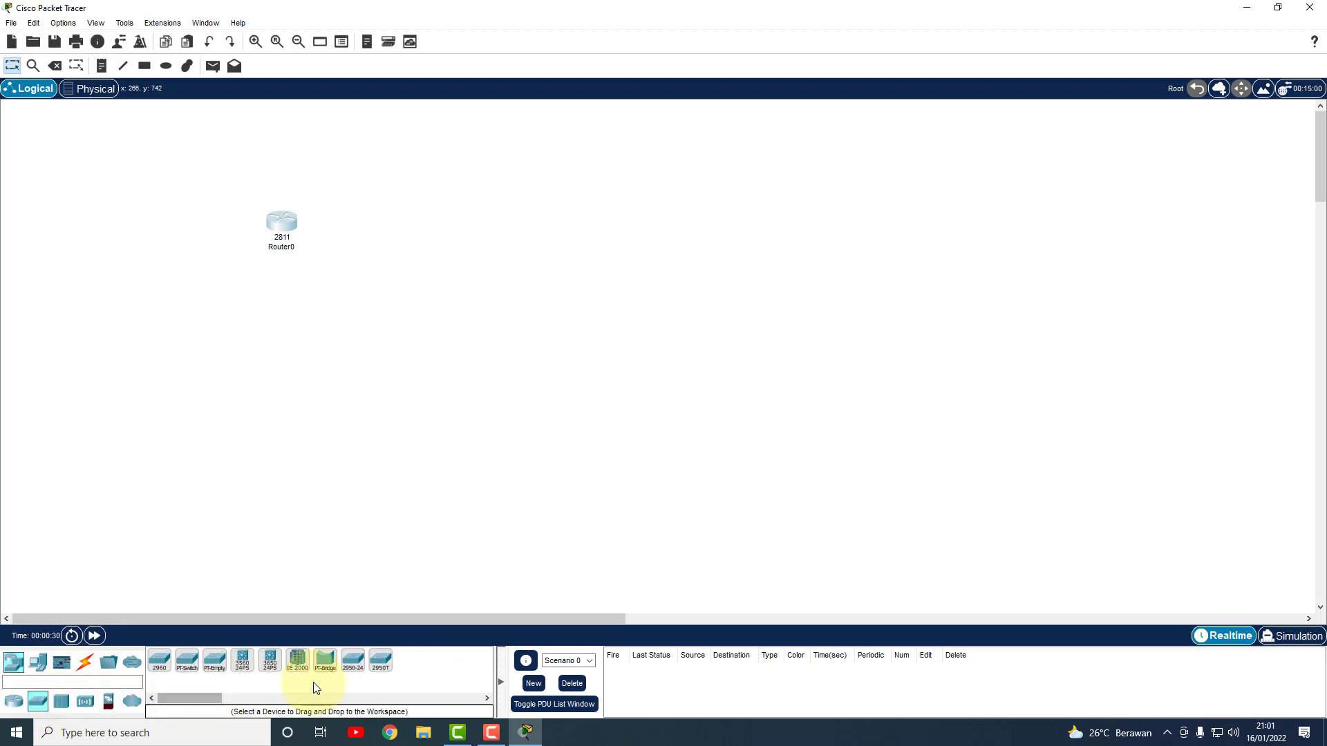
pyautogui.moveTo(353, 666); pyautogui.dragTo(425, 238)
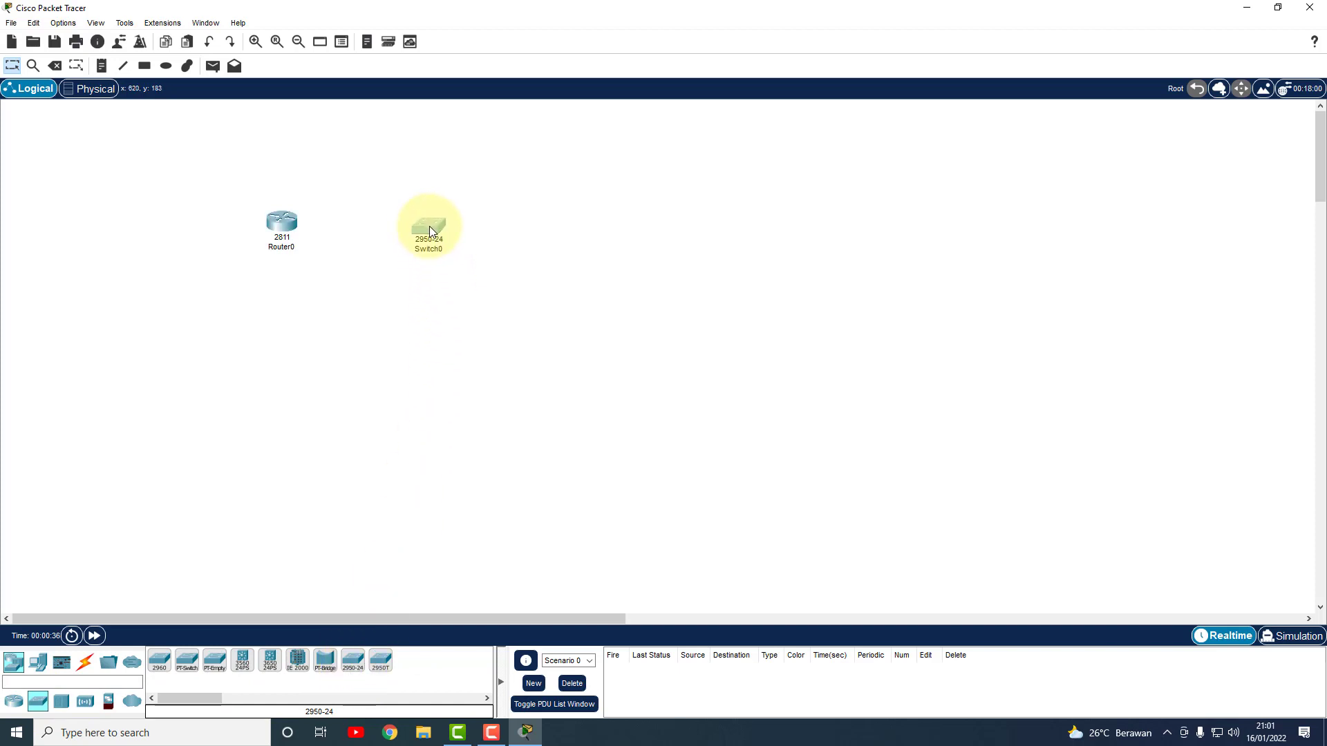
# - Look through the physical, configuration and command-line views of the 2811 router and the 2950-24 switch
pyautogui.click(281, 225)
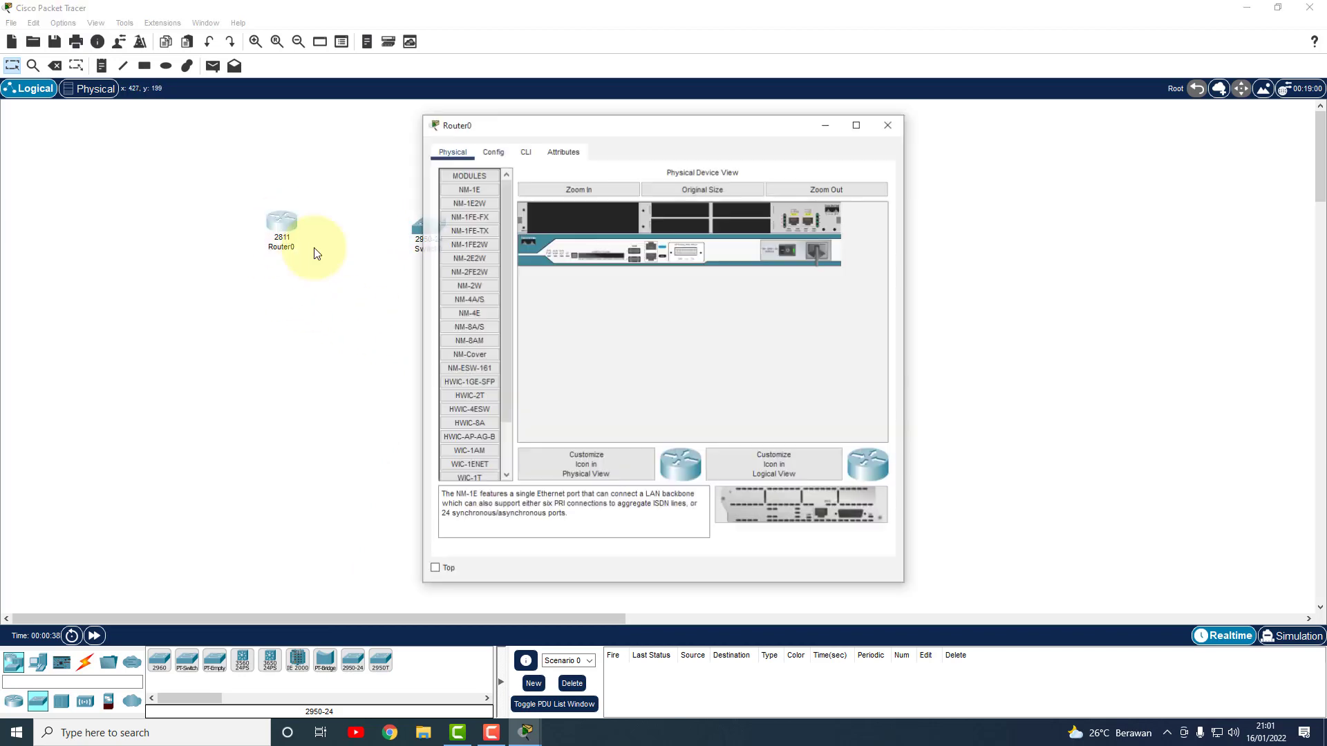
pyautogui.click(483, 156)
pyautogui.click(524, 155)
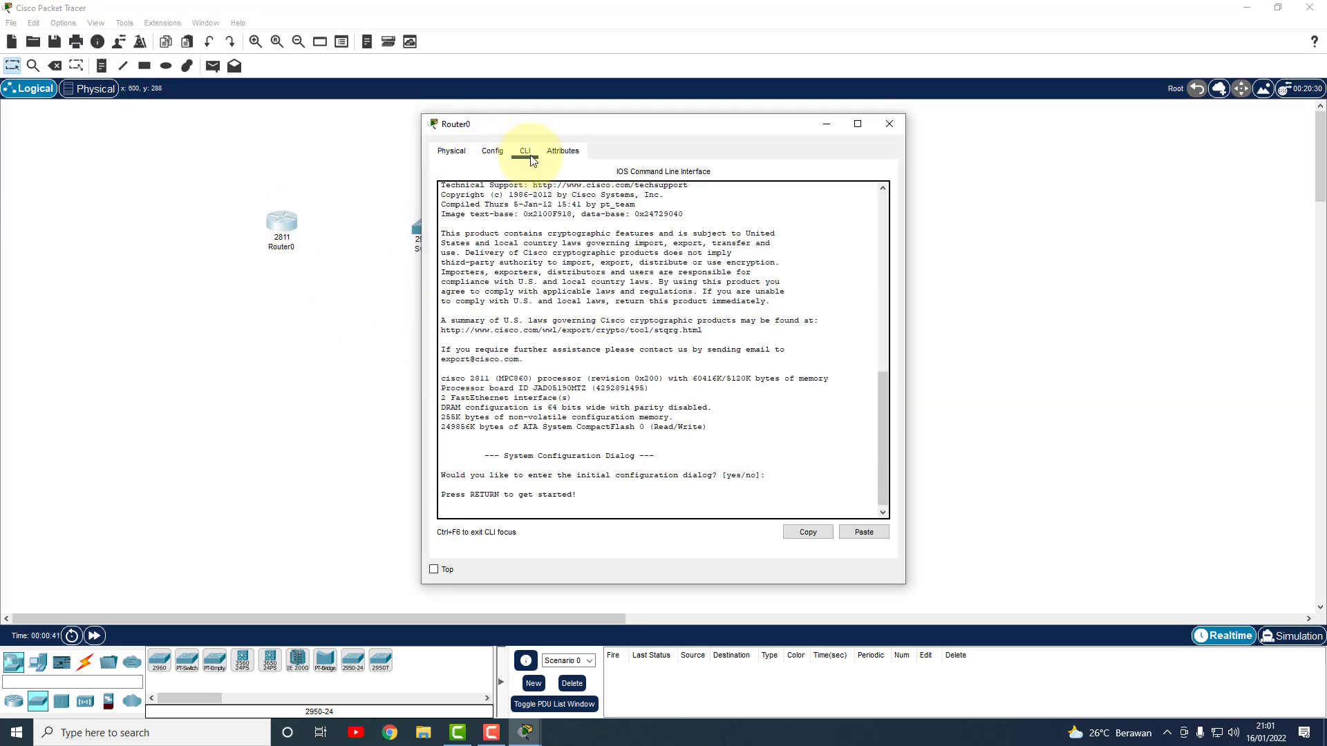
pyautogui.click(456, 155)
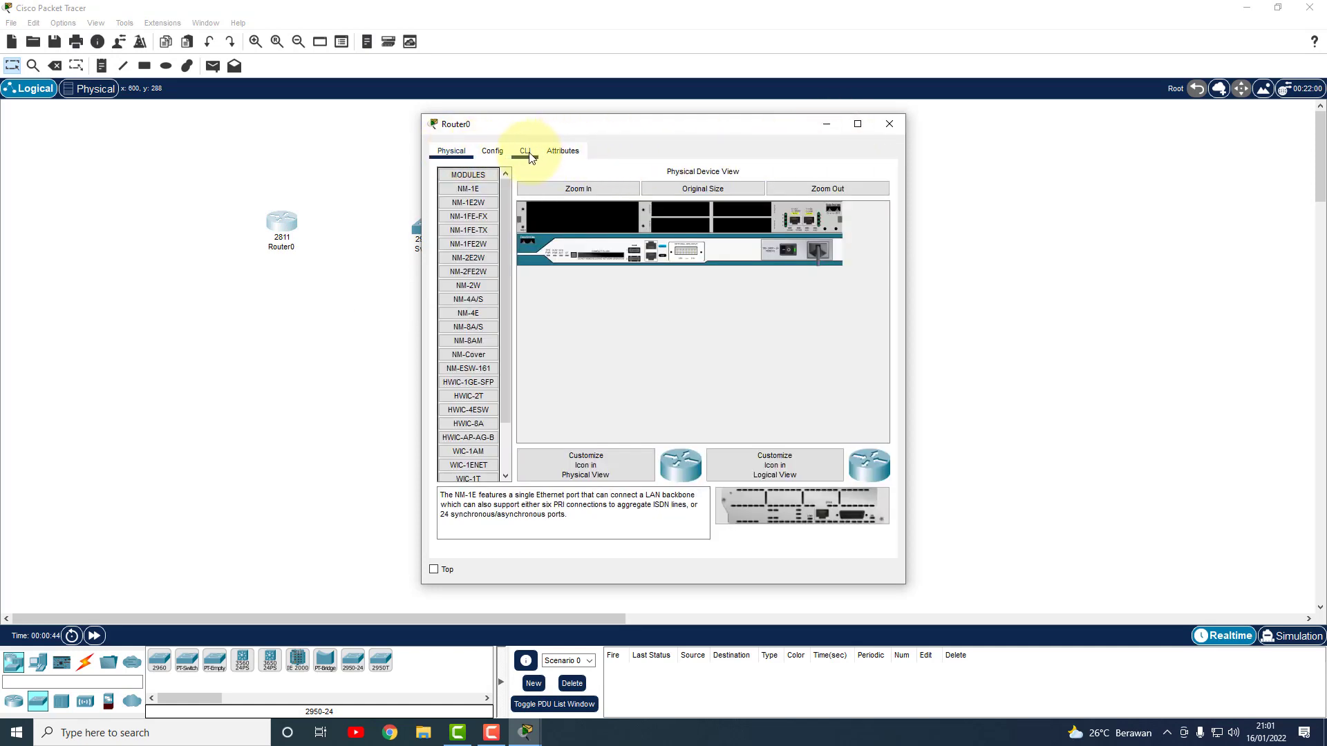
pyautogui.click(531, 158)
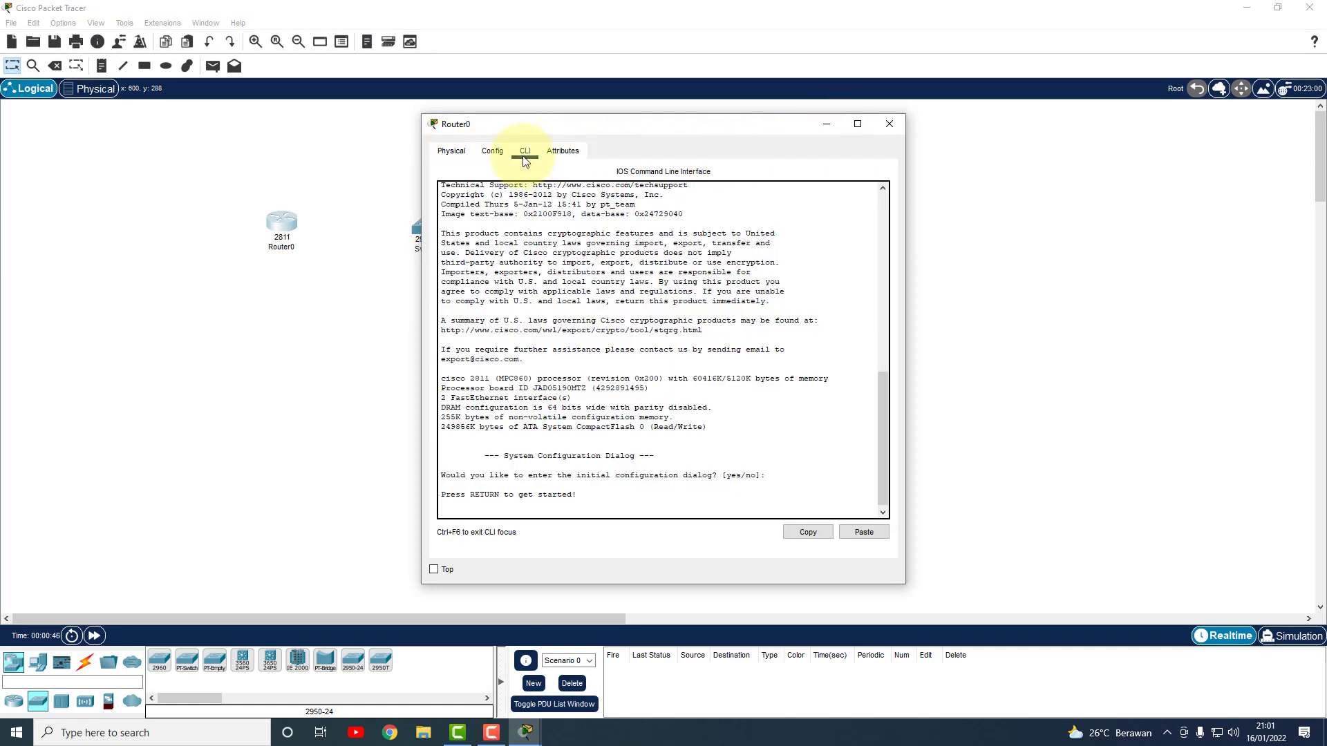
pyautogui.click(889, 125)
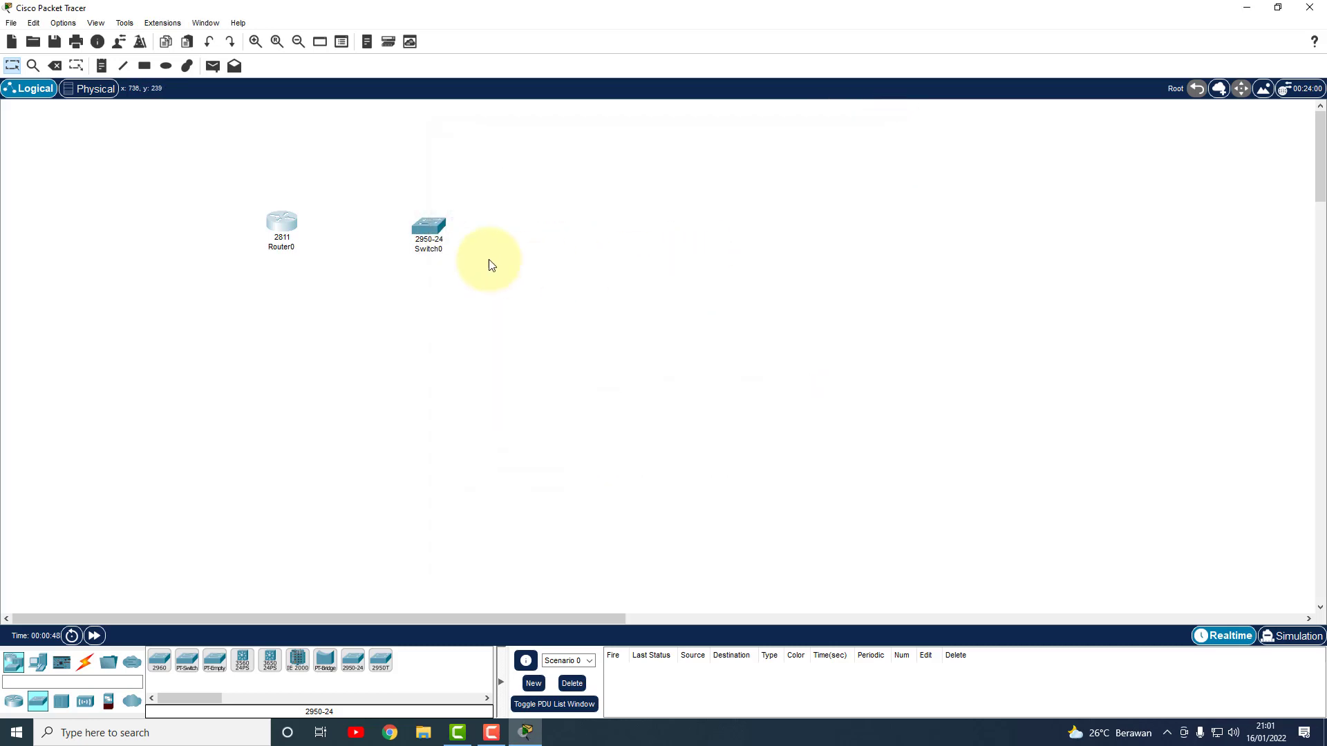
pyautogui.click(429, 226)
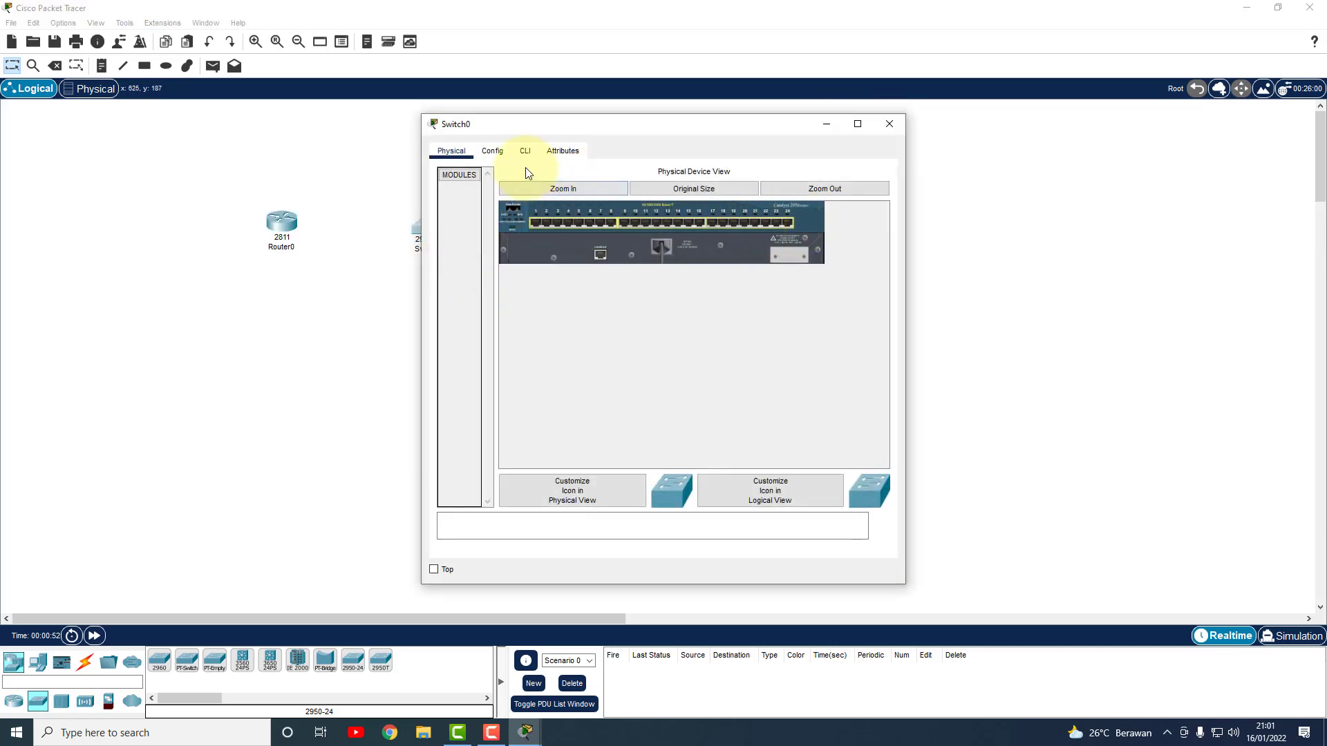
pyautogui.click(492, 152)
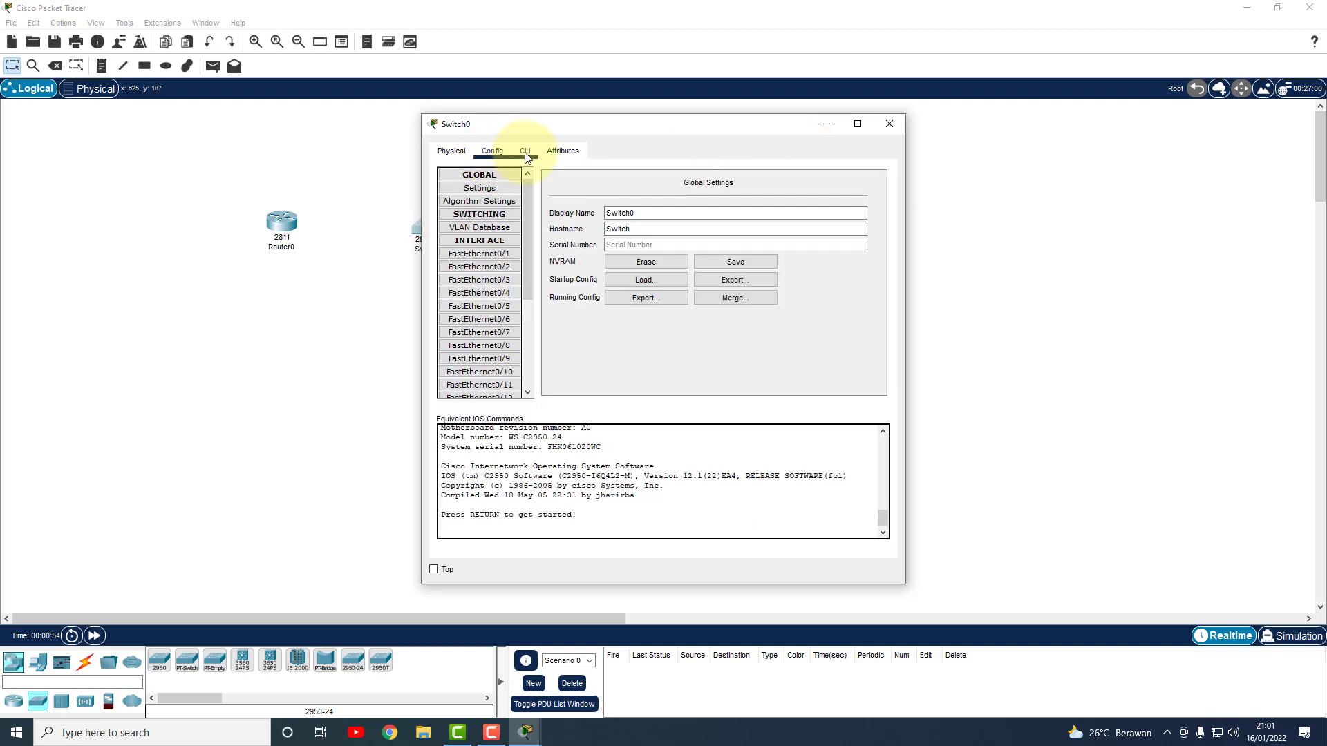
pyautogui.click(524, 152)
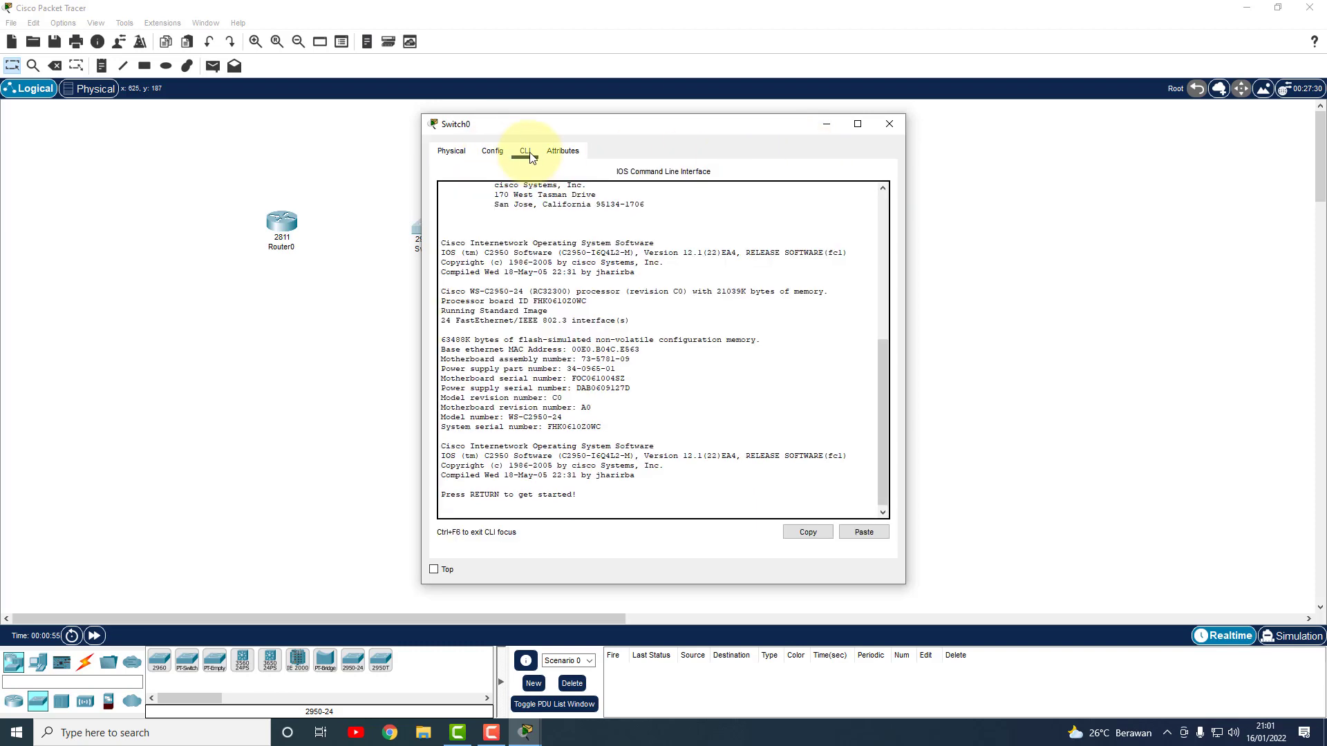
pyautogui.click(889, 124)
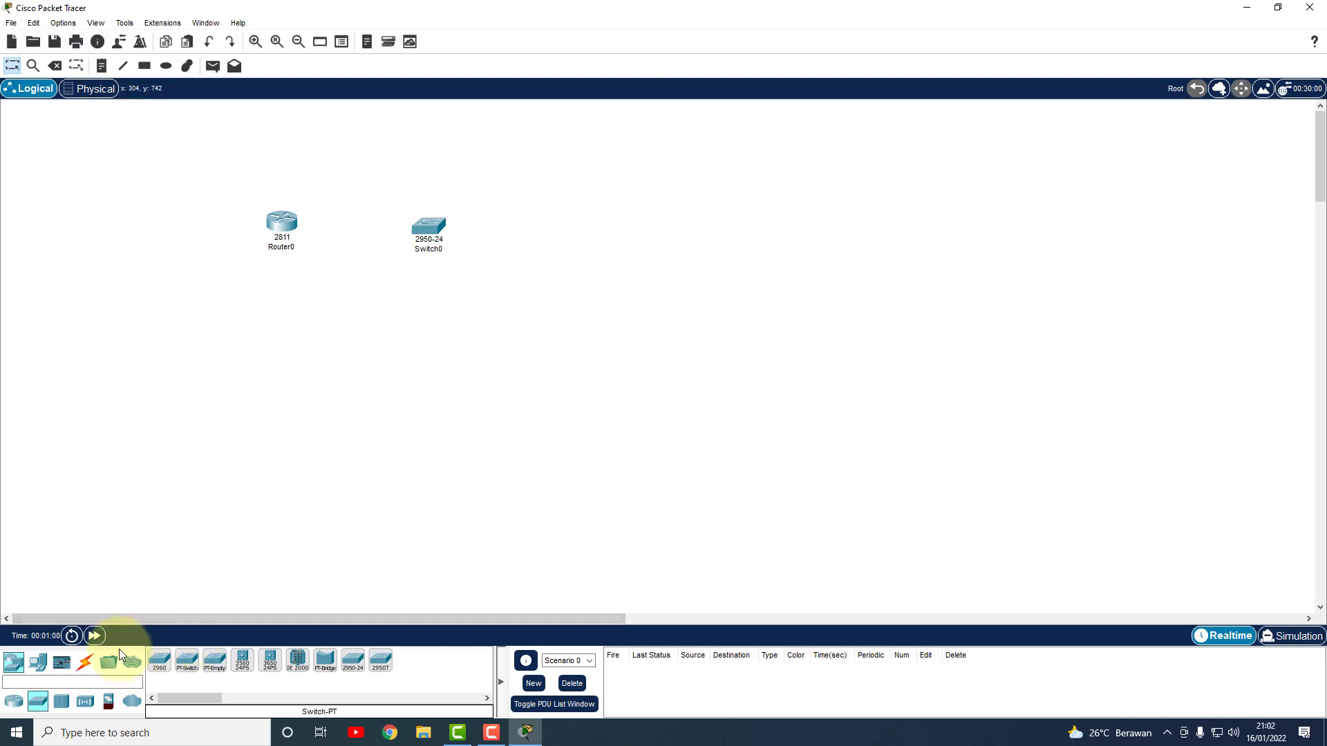
# - Place three 7960 IP phones in a horizontal row below the router and the switch
pyautogui.click(39, 666)
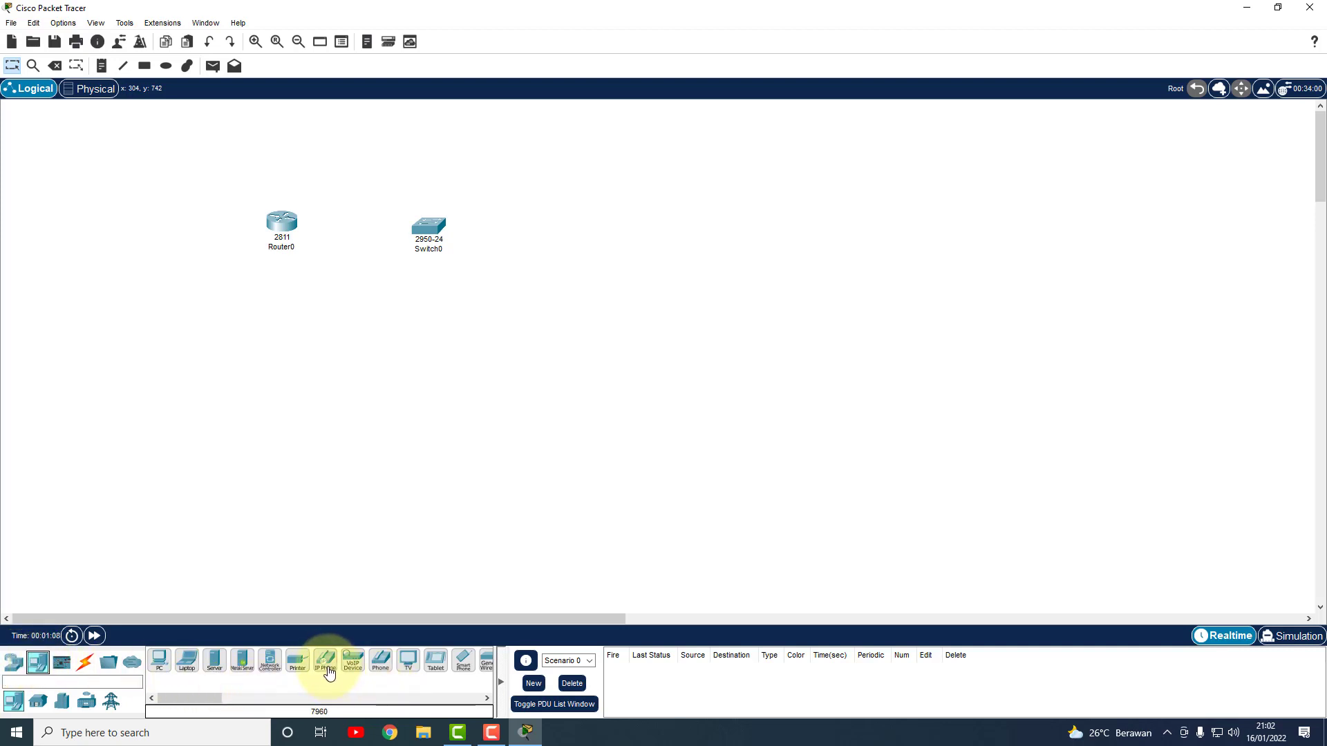
pyautogui.moveTo(328, 672); pyautogui.dragTo(293, 375)
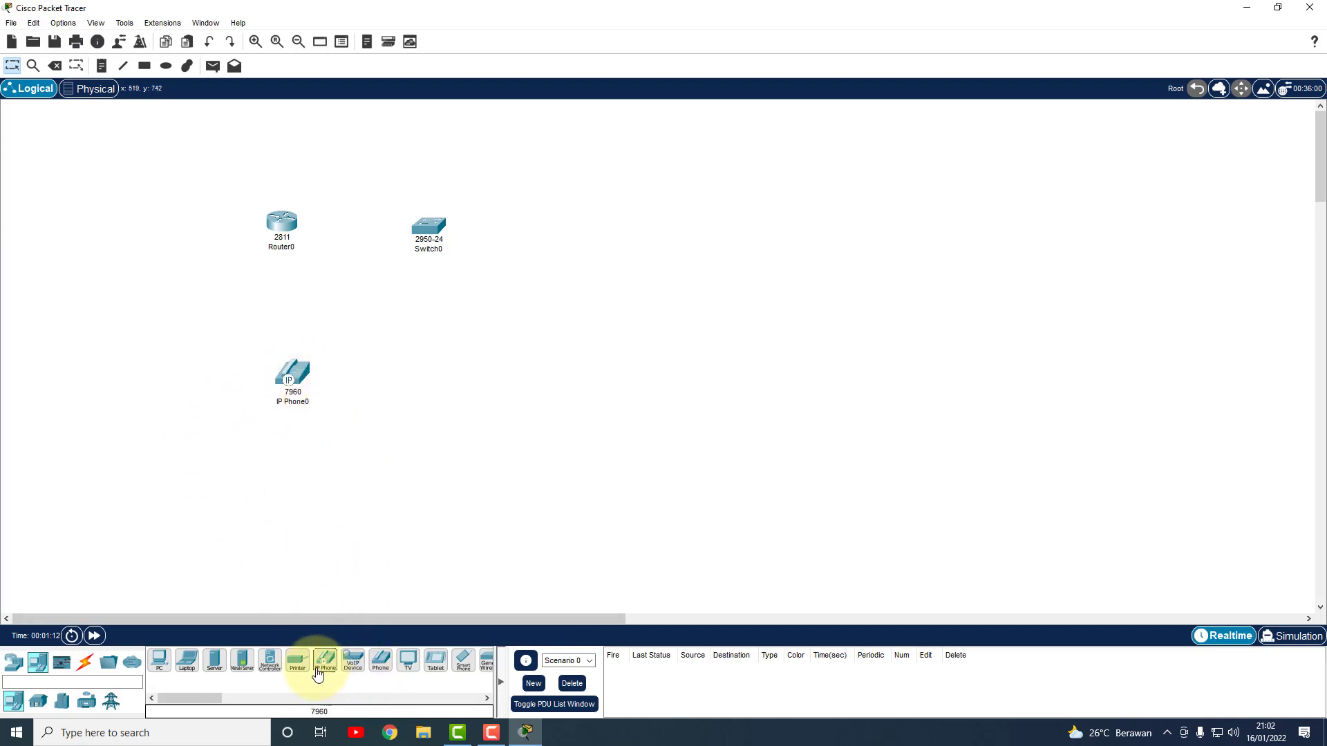
pyautogui.moveTo(317, 674); pyautogui.dragTo(429, 384)
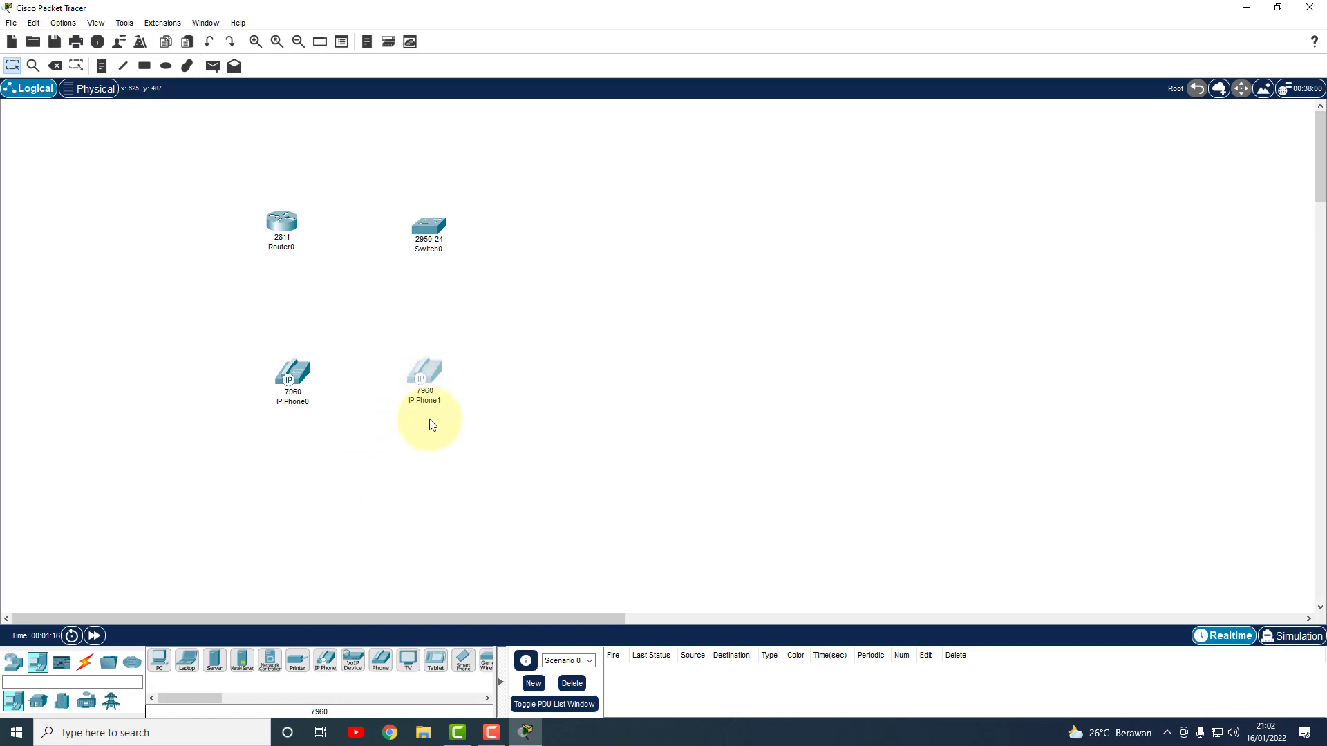
pyautogui.click(436, 382)
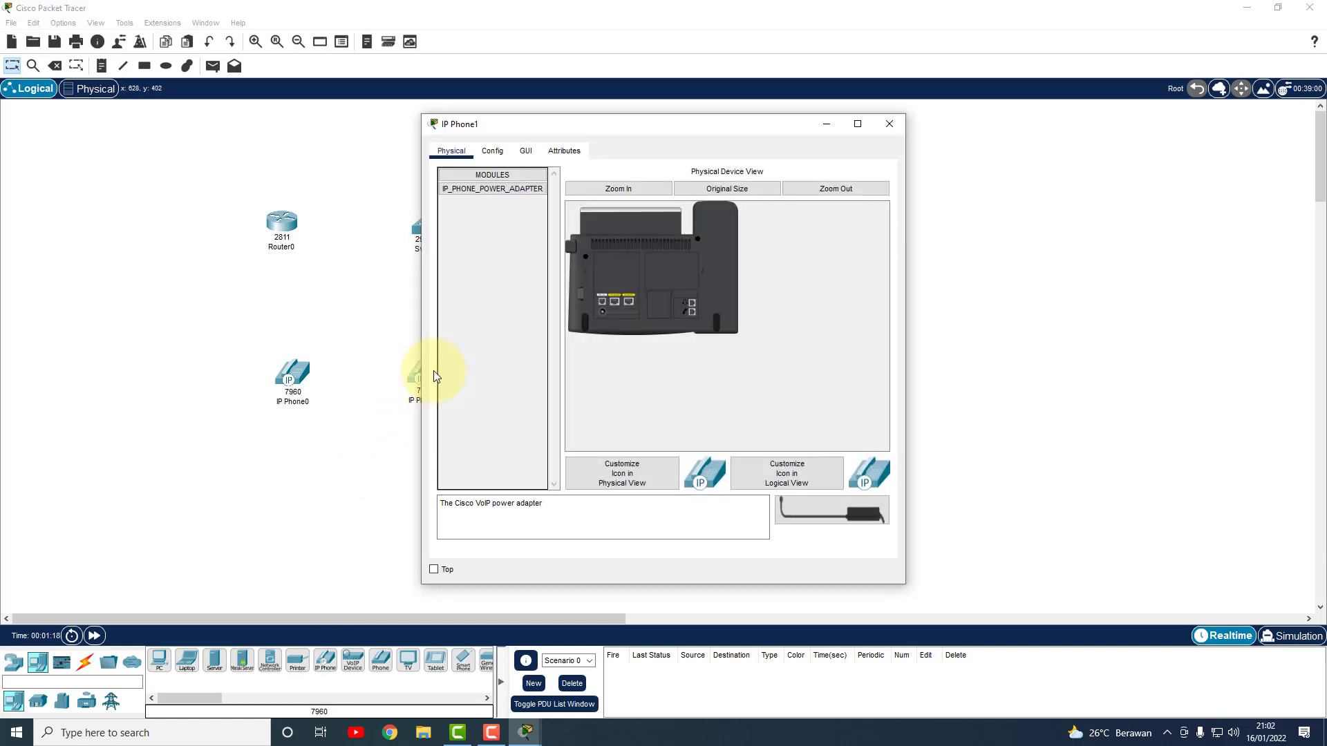
pyautogui.click(889, 125)
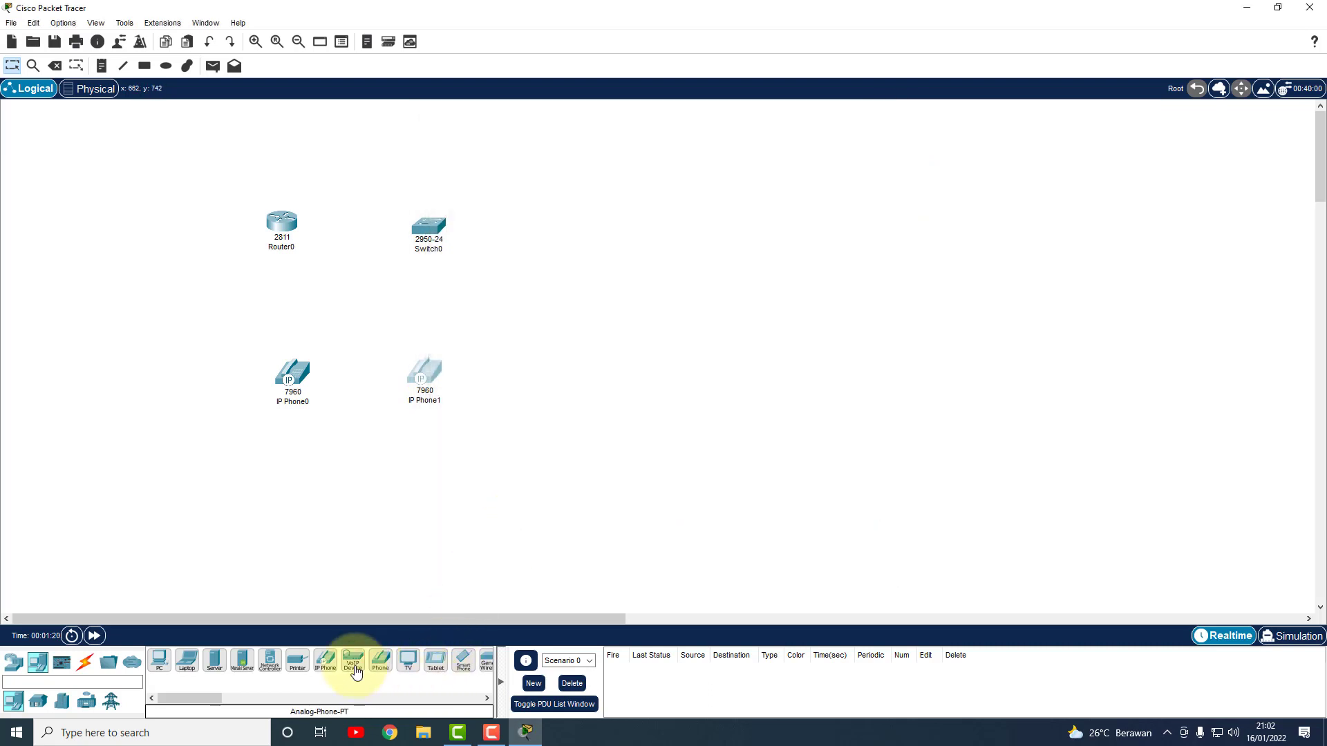
pyautogui.moveTo(325, 662); pyautogui.dragTo(548, 375)
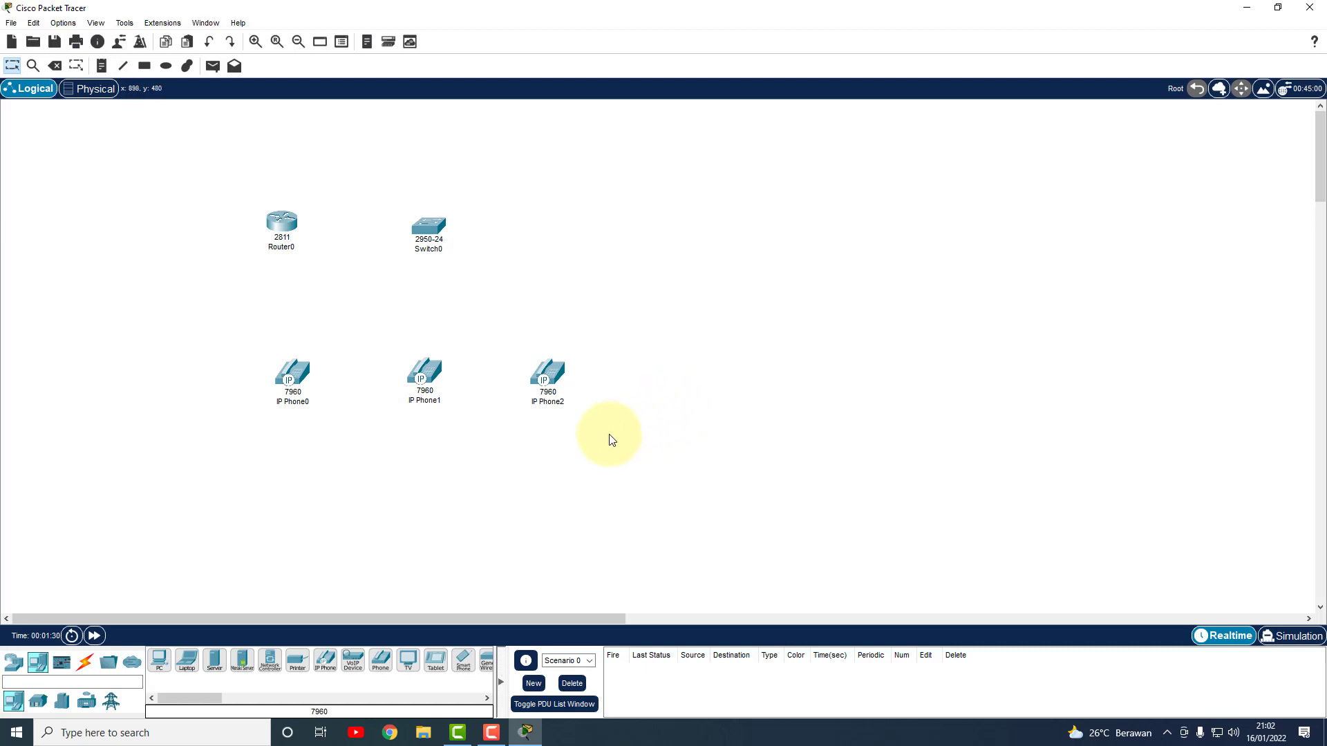
# - Connect the router's FastEthernet0/0 to the switch's FastEthernet0/1 with a copper straight-through cable and level the router with the switch
pyautogui.click(85, 662)
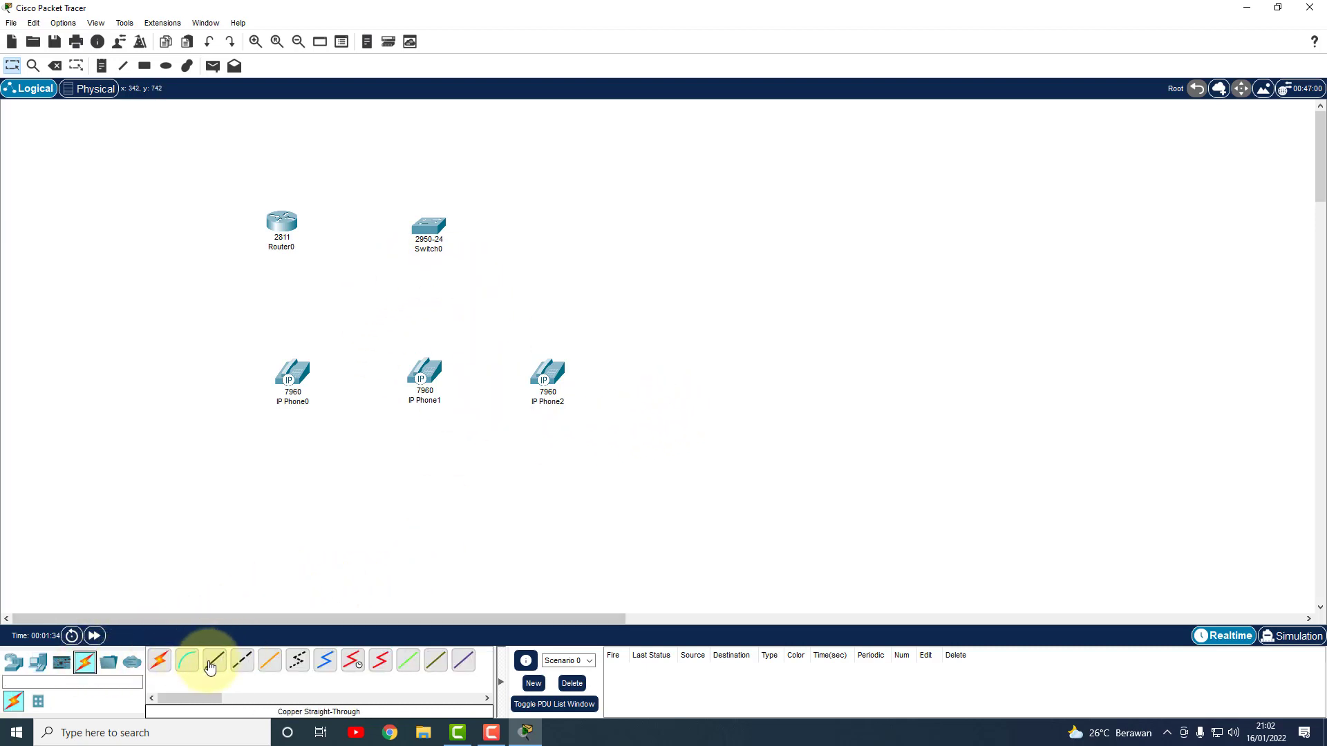
pyautogui.click(213, 666)
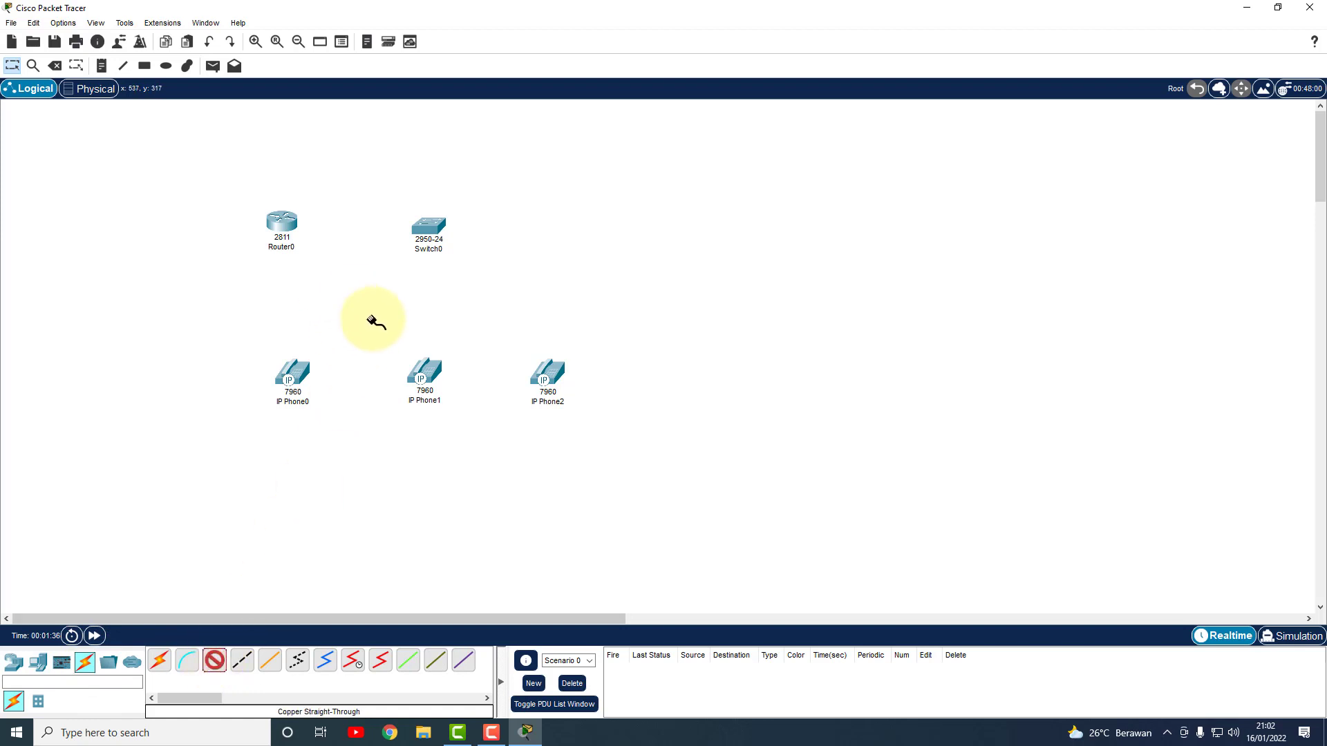
pyautogui.click(286, 224)
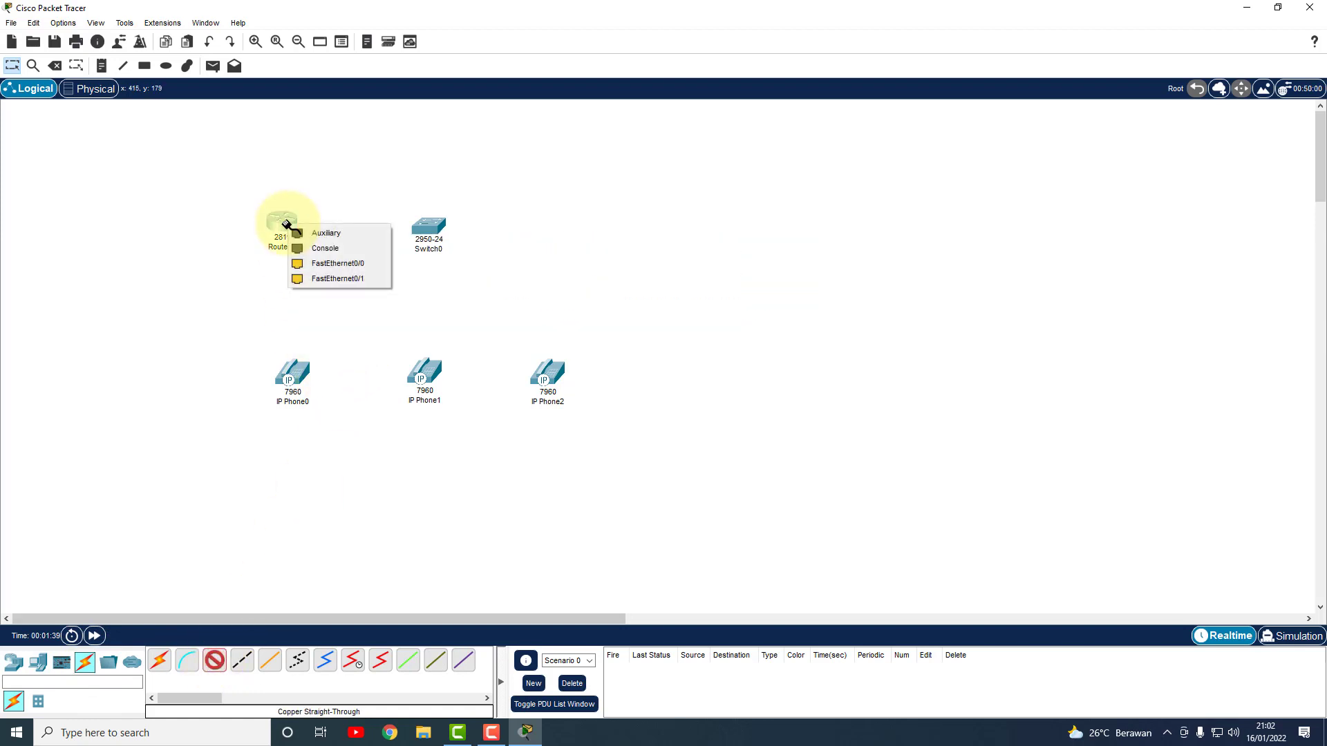
pyautogui.click(338, 264)
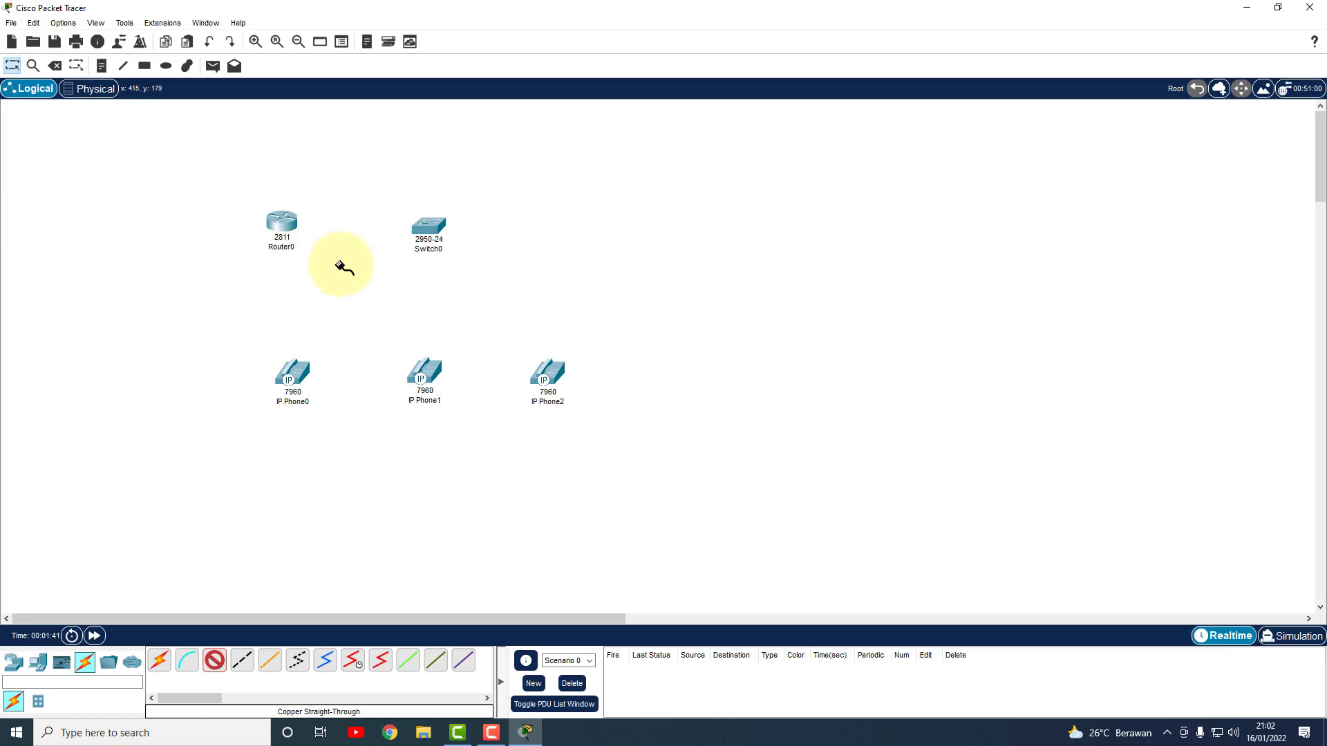
pyautogui.click(432, 228)
pyautogui.click(479, 259)
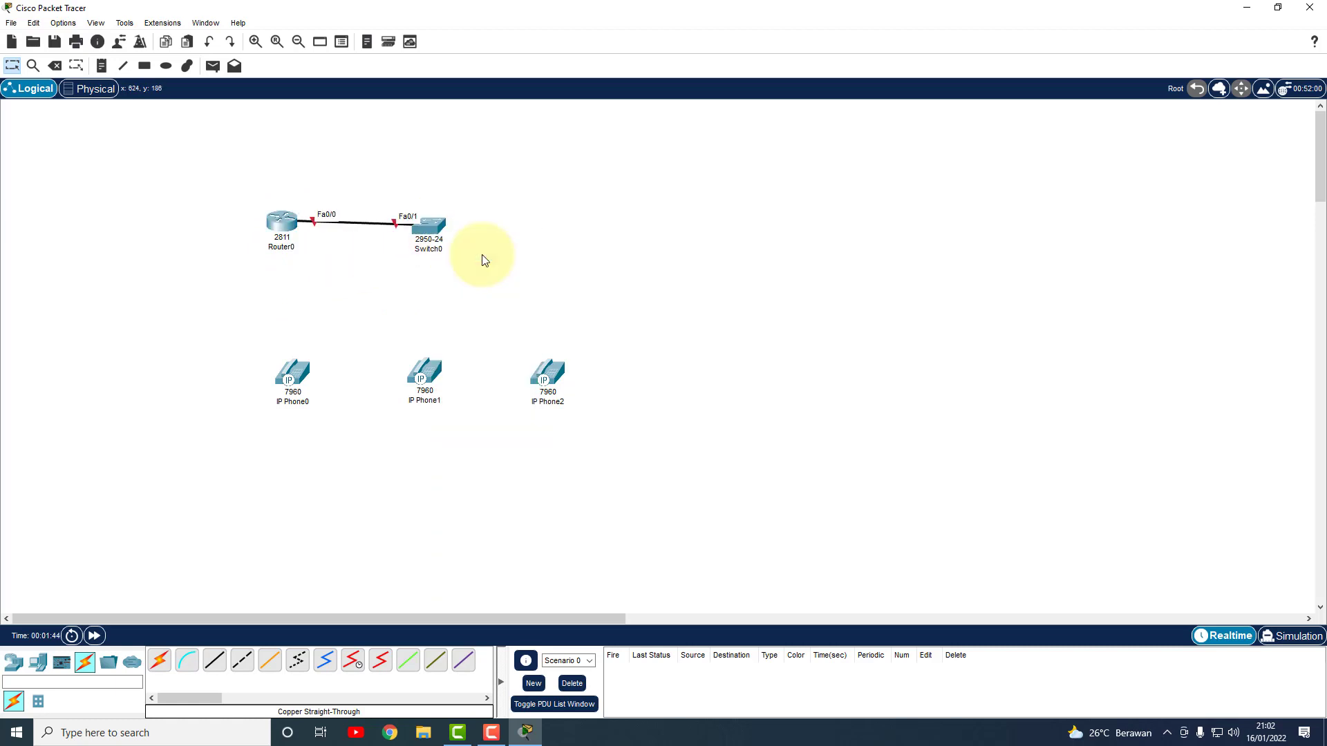
pyautogui.moveTo(284, 234); pyautogui.dragTo(284, 237)
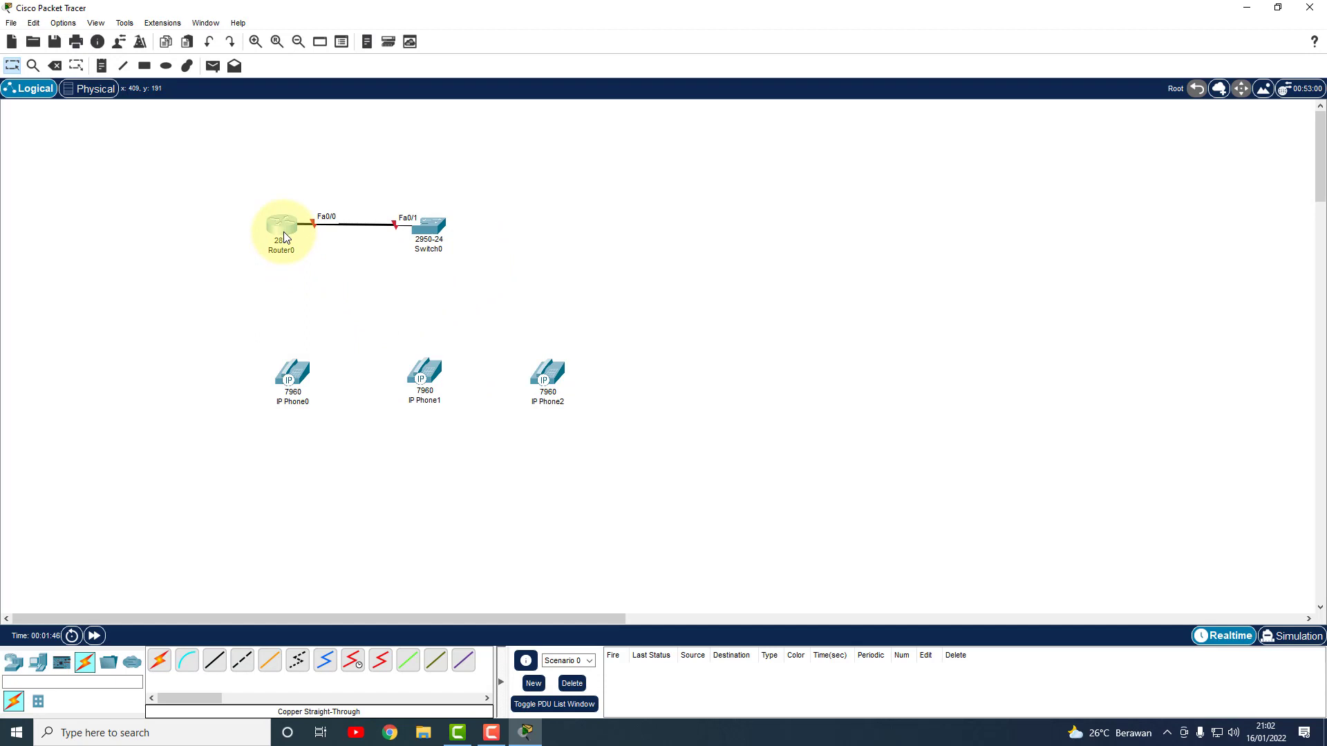
# - Connect the switch's FastEthernet0/2 to IP Phone0 with a copper straight-through cable
pyautogui.click(222, 658)
pyautogui.click(428, 228)
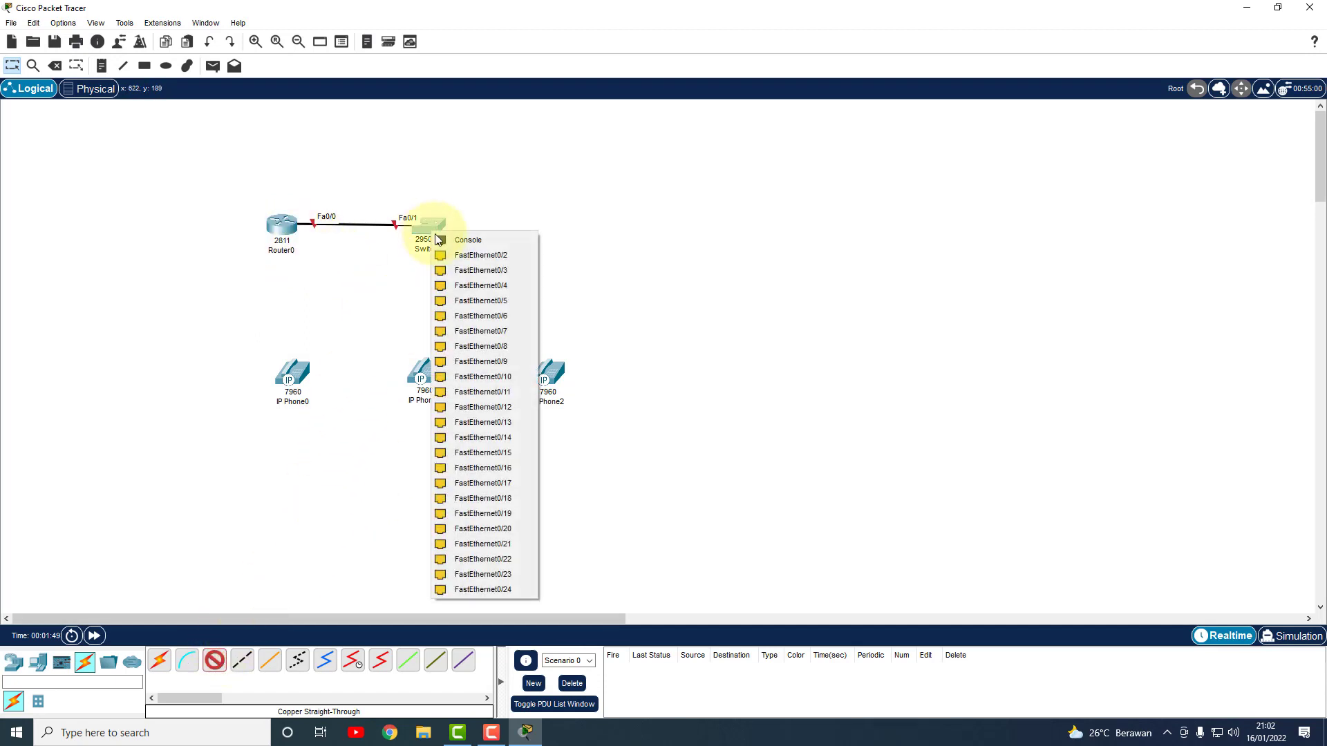
pyautogui.click(469, 256)
pyautogui.click(300, 368)
pyautogui.click(341, 382)
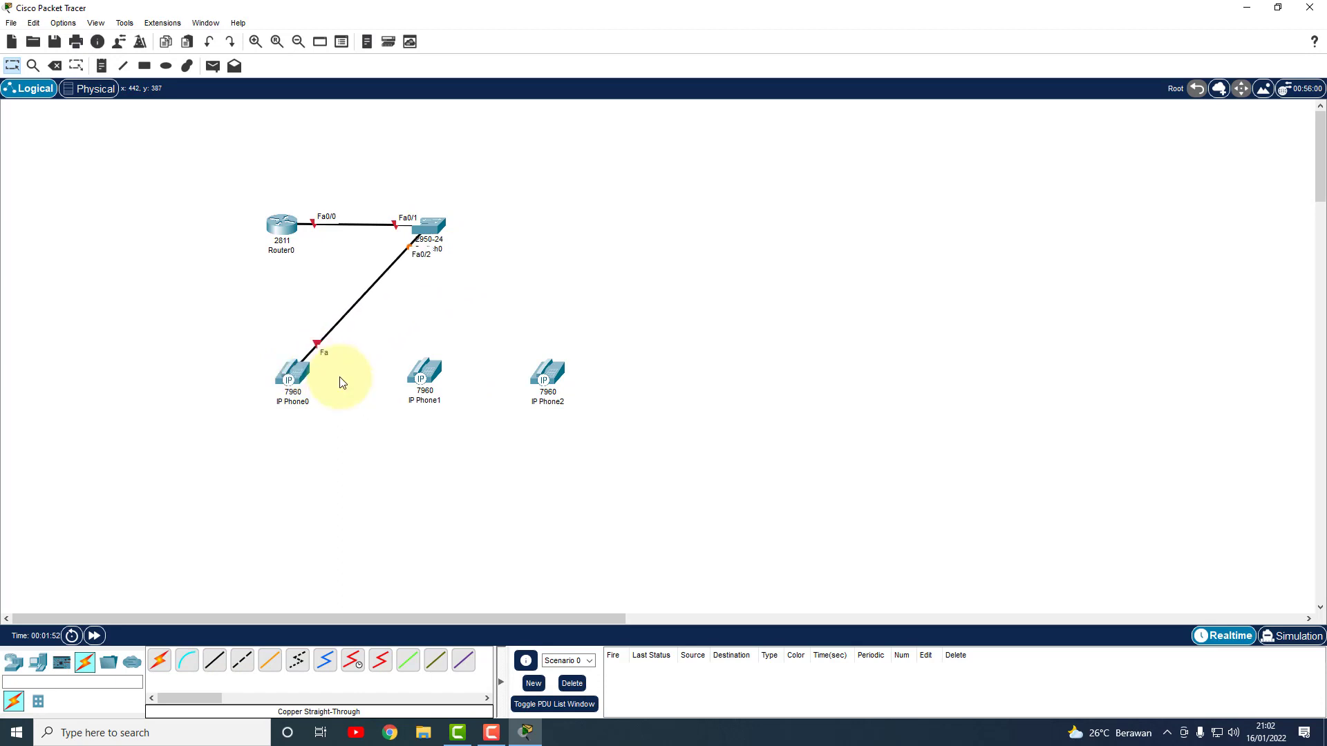
# - Connect the switch's FastEthernet0/3 to the Switch port of IP Phone1 with a copper straight-through cable and shift the phone slightly down
pyautogui.click(221, 665)
pyautogui.click(429, 227)
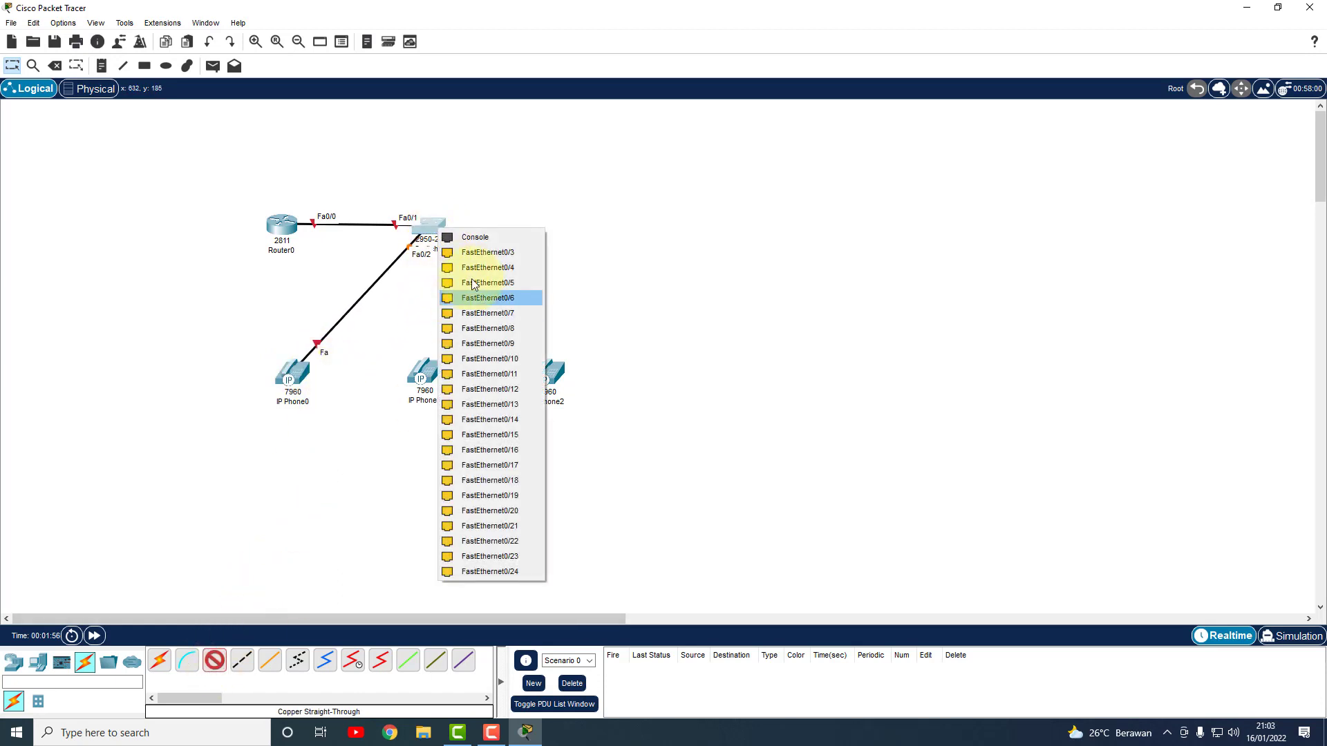
pyautogui.click(484, 254)
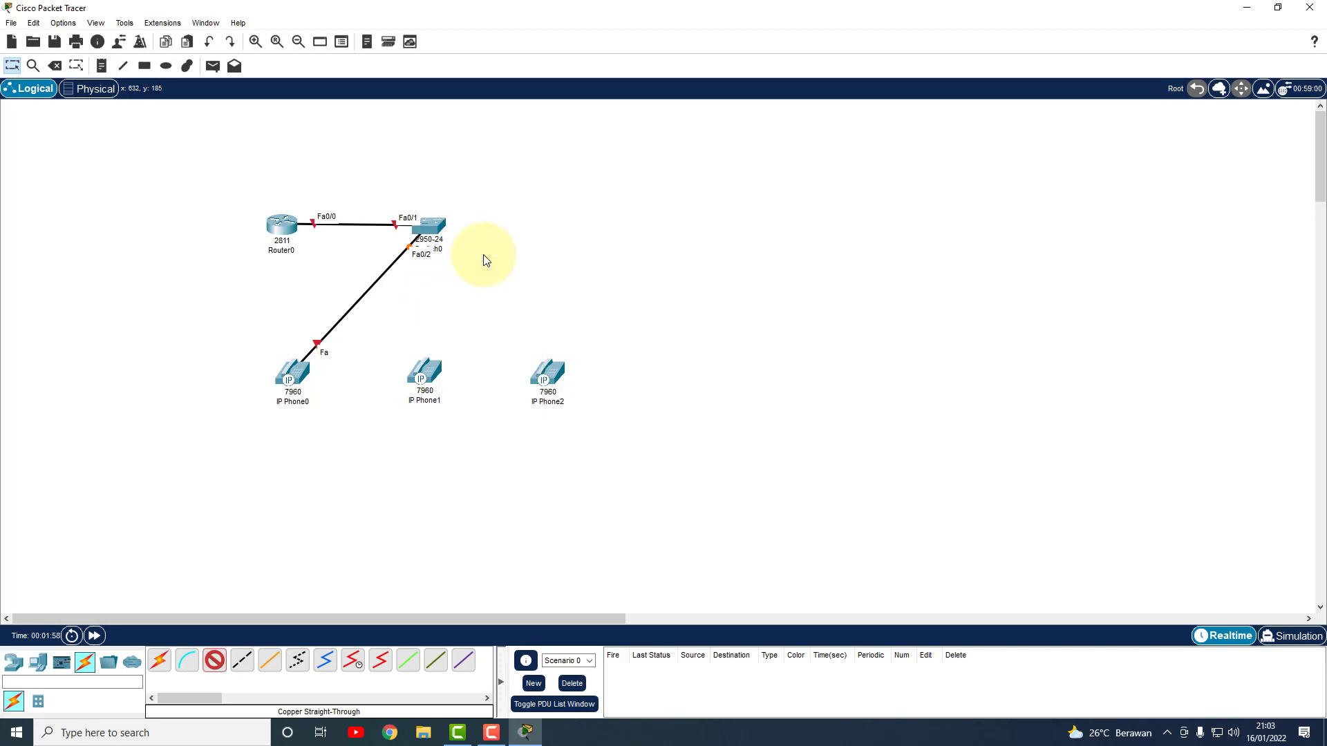
pyautogui.click(435, 370)
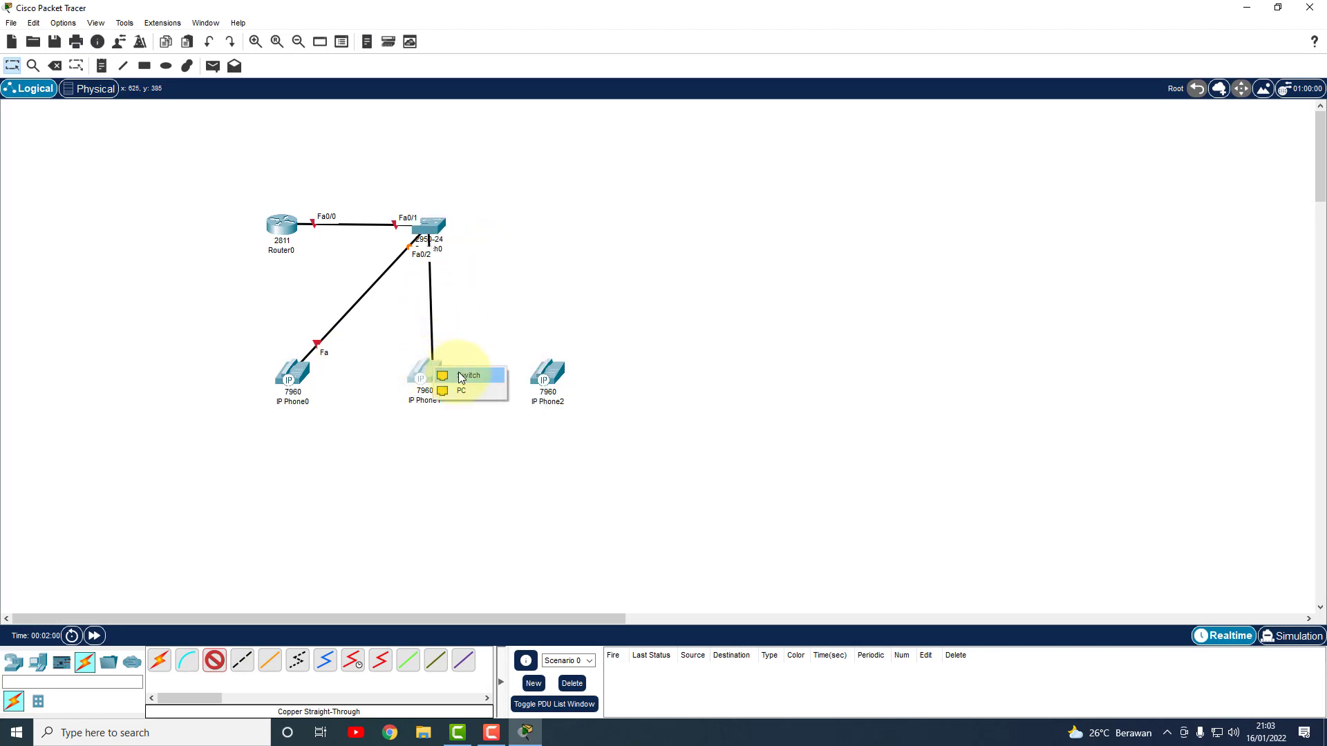
pyautogui.click(457, 374)
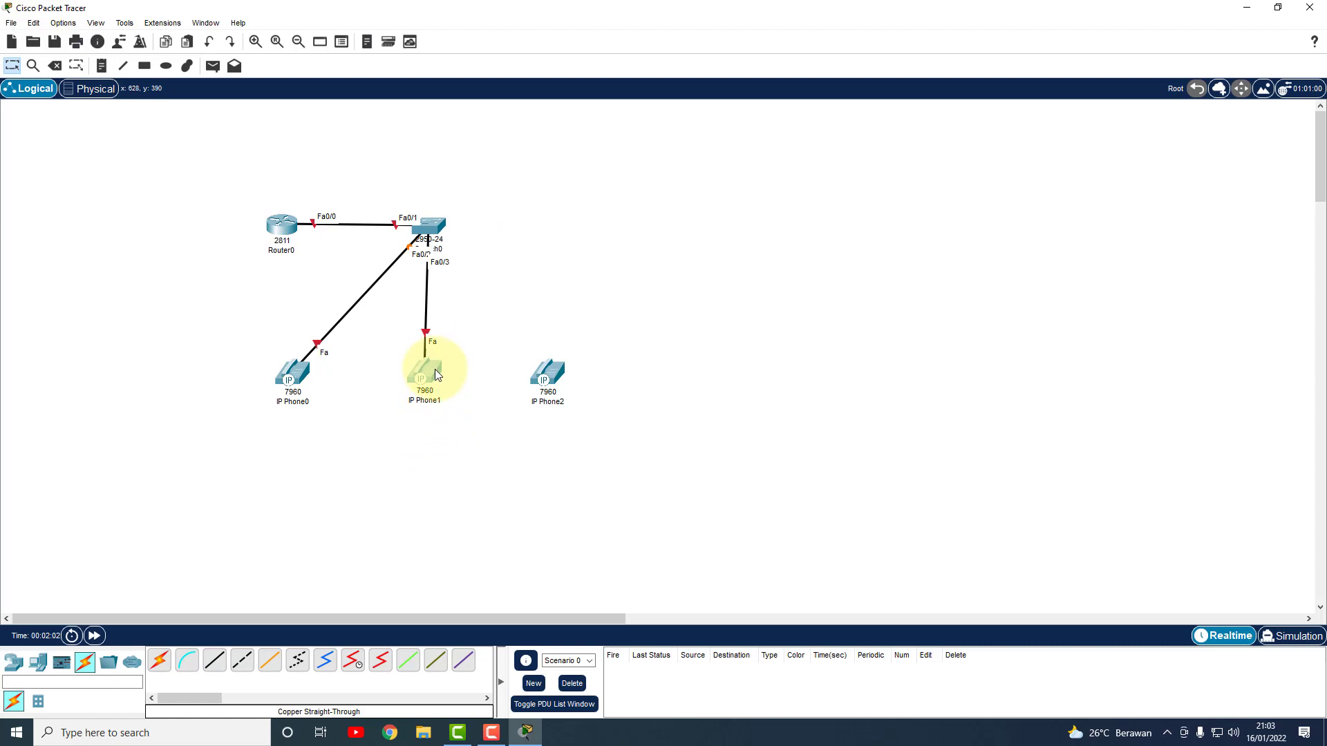
pyautogui.moveTo(434, 369); pyautogui.dragTo(434, 376)
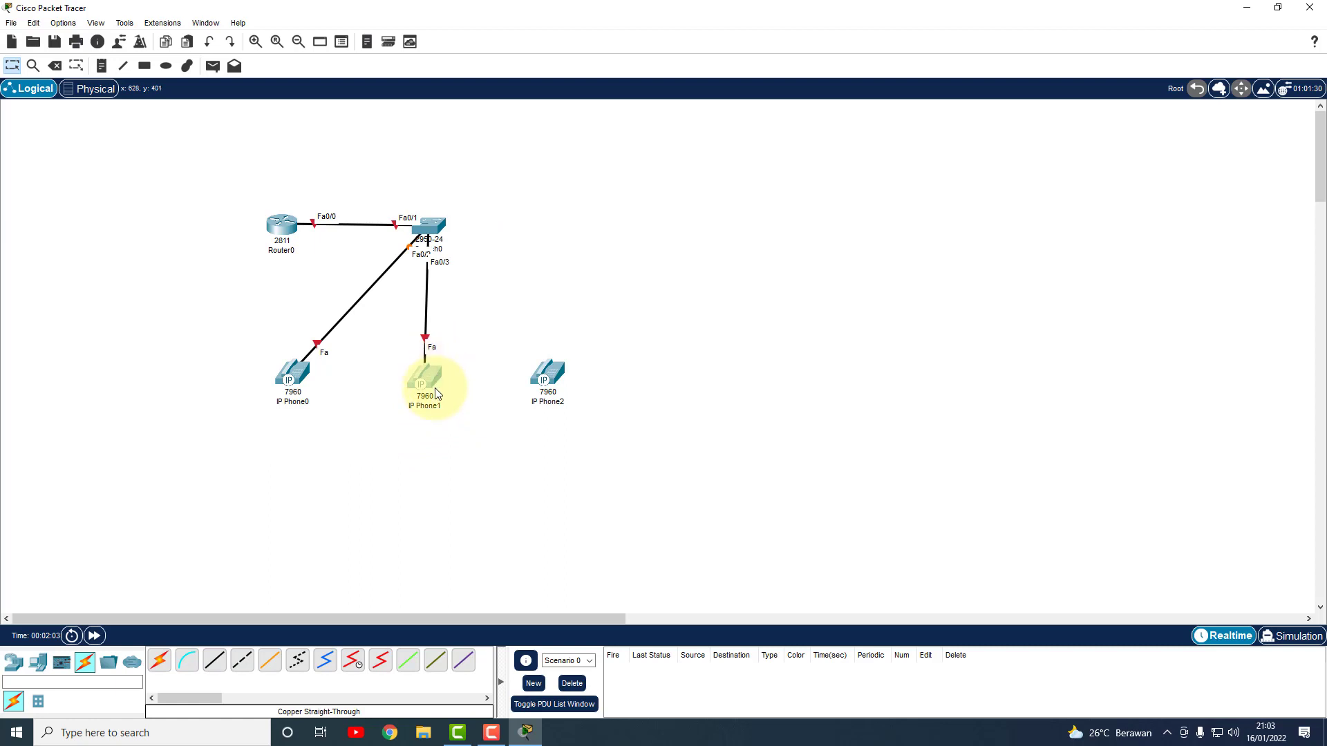
# - Connect the switch's FastEthernet0/4 to the Switch port of IP Phone2 with a copper straight-through cable and shift the phone slightly down
pyautogui.click(215, 660)
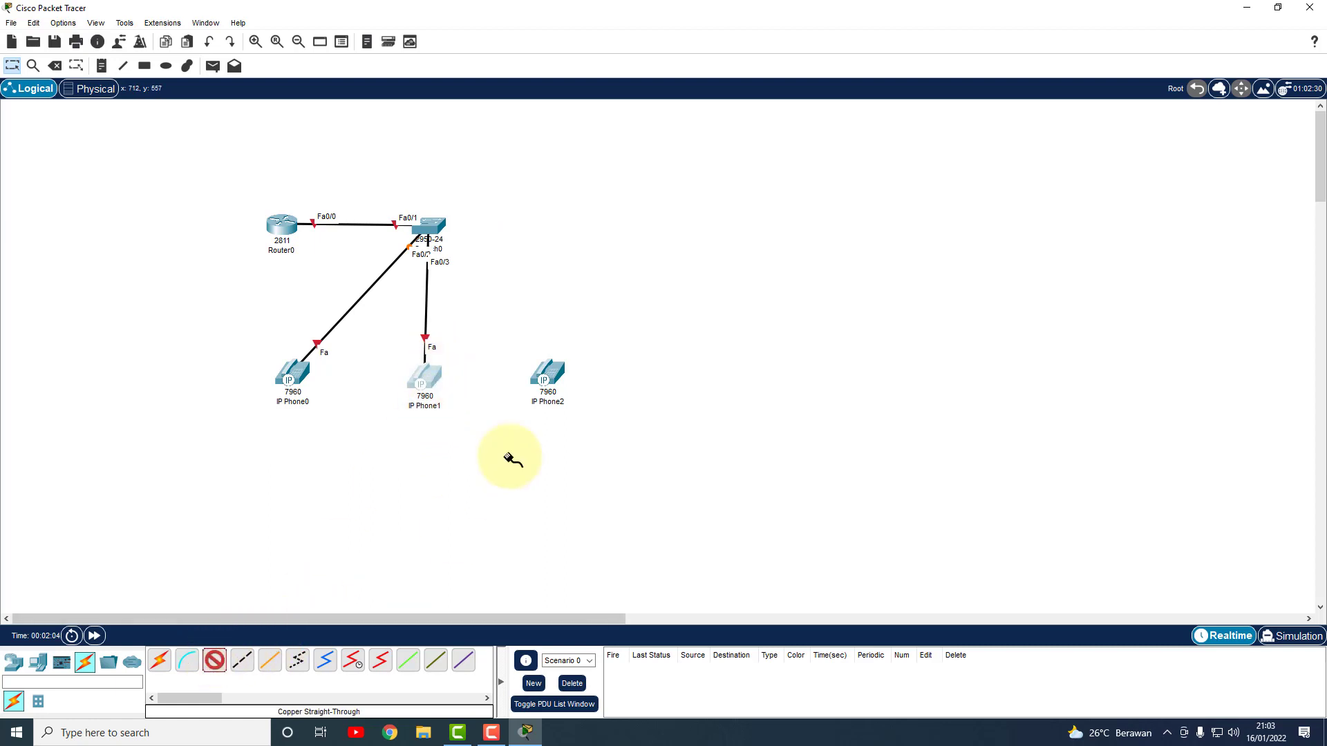
pyautogui.click(437, 225)
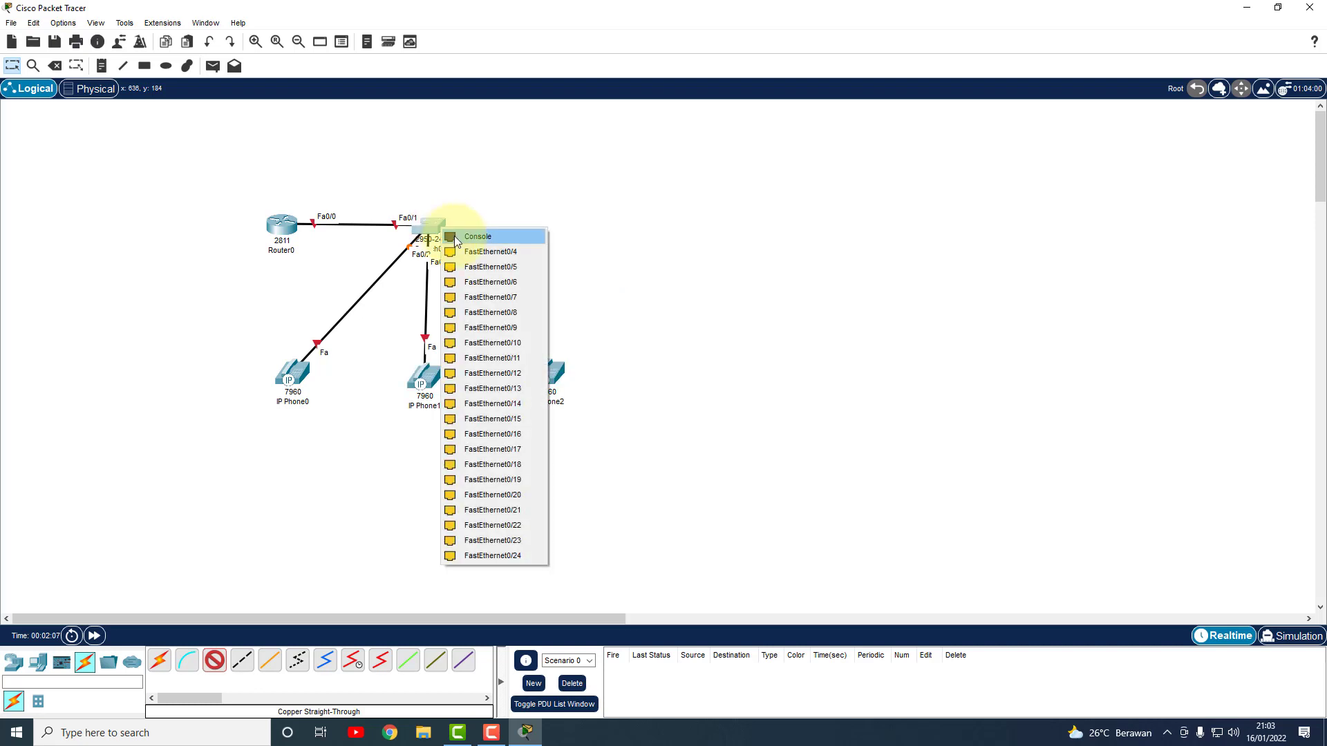
pyautogui.click(496, 256)
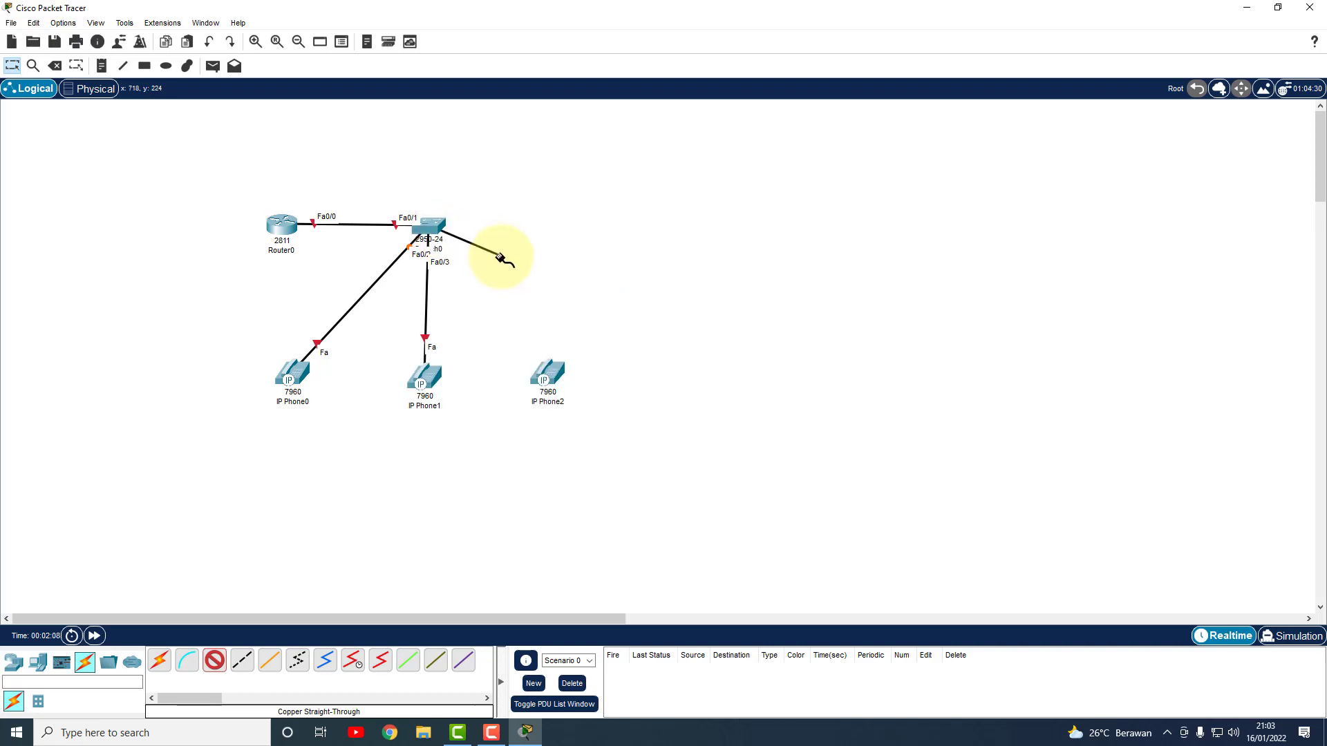
pyautogui.click(552, 373)
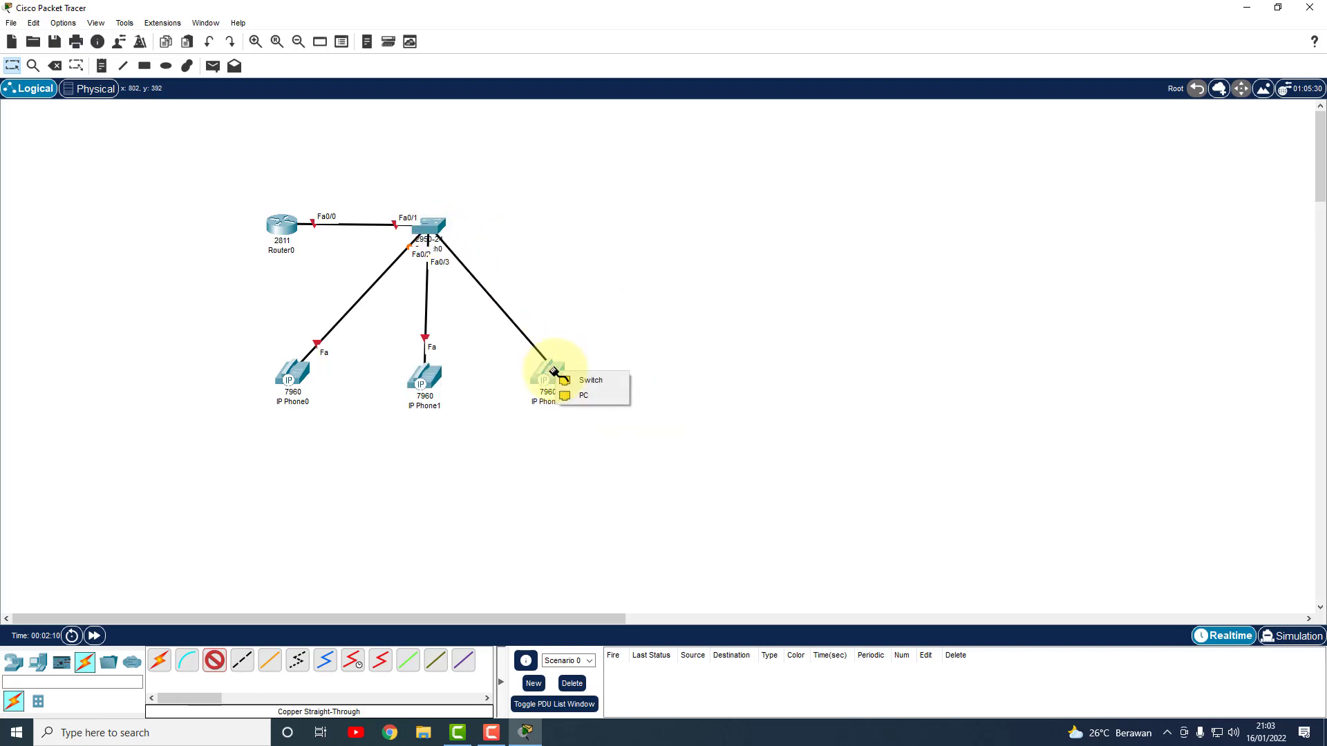
pyautogui.click(597, 383)
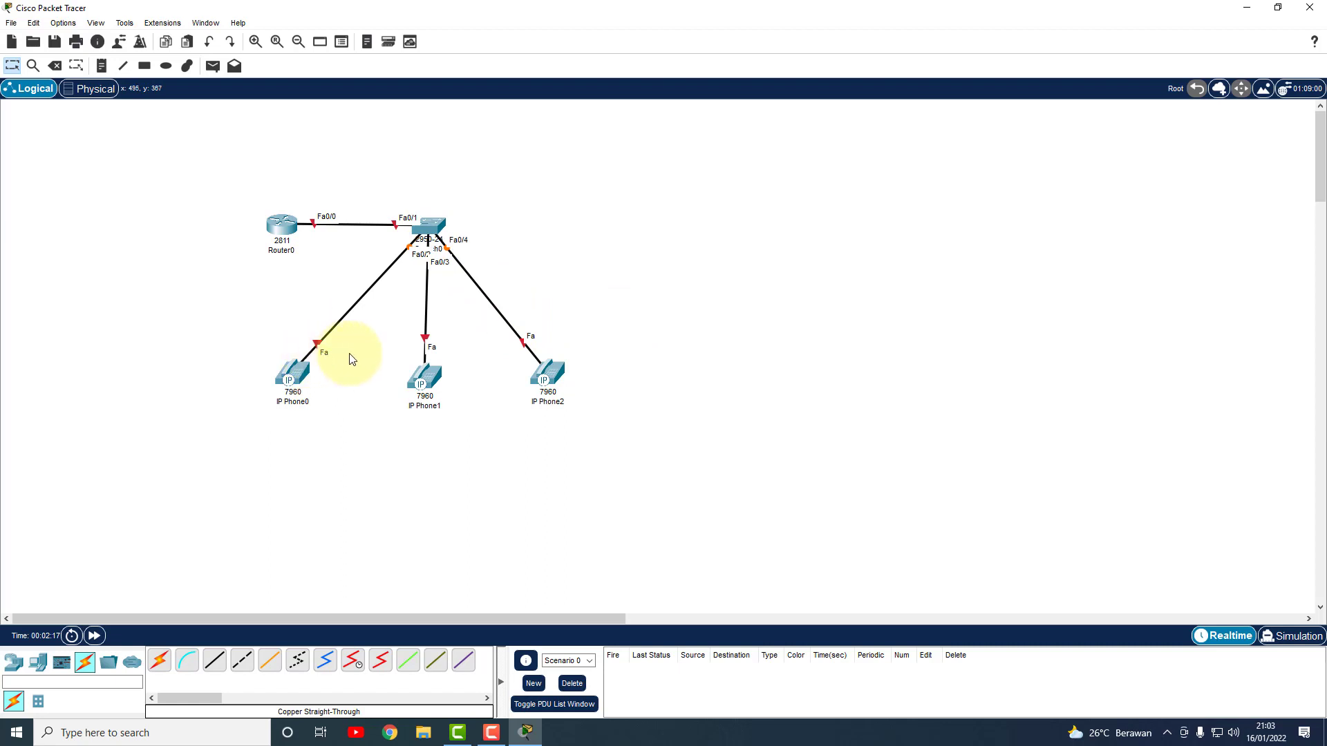
pyautogui.moveTo(557, 377); pyautogui.dragTo(559, 381)
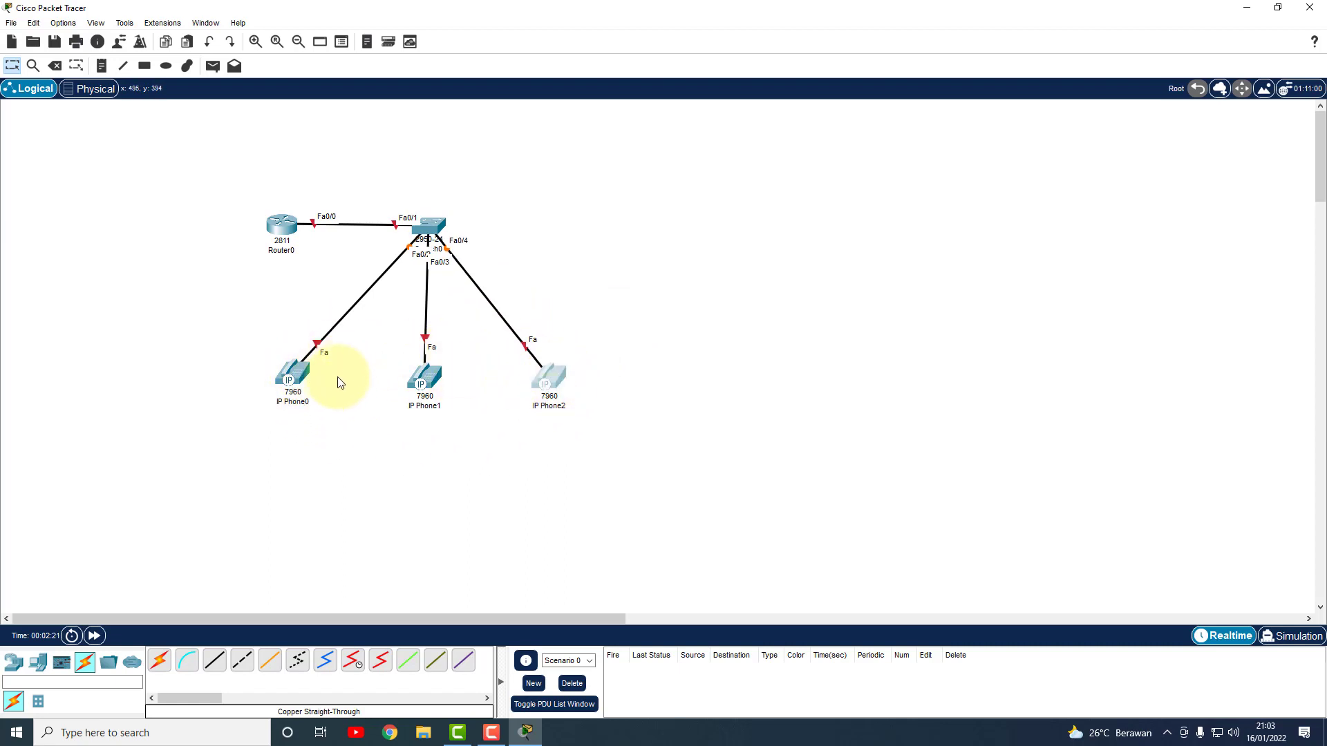
# - Plug the IP_PHONE_POWER_ADAPTER into the power socket of each of the three phones, IP Phone0, IP Phone1 and IP Phone2
pyautogui.click(299, 375)
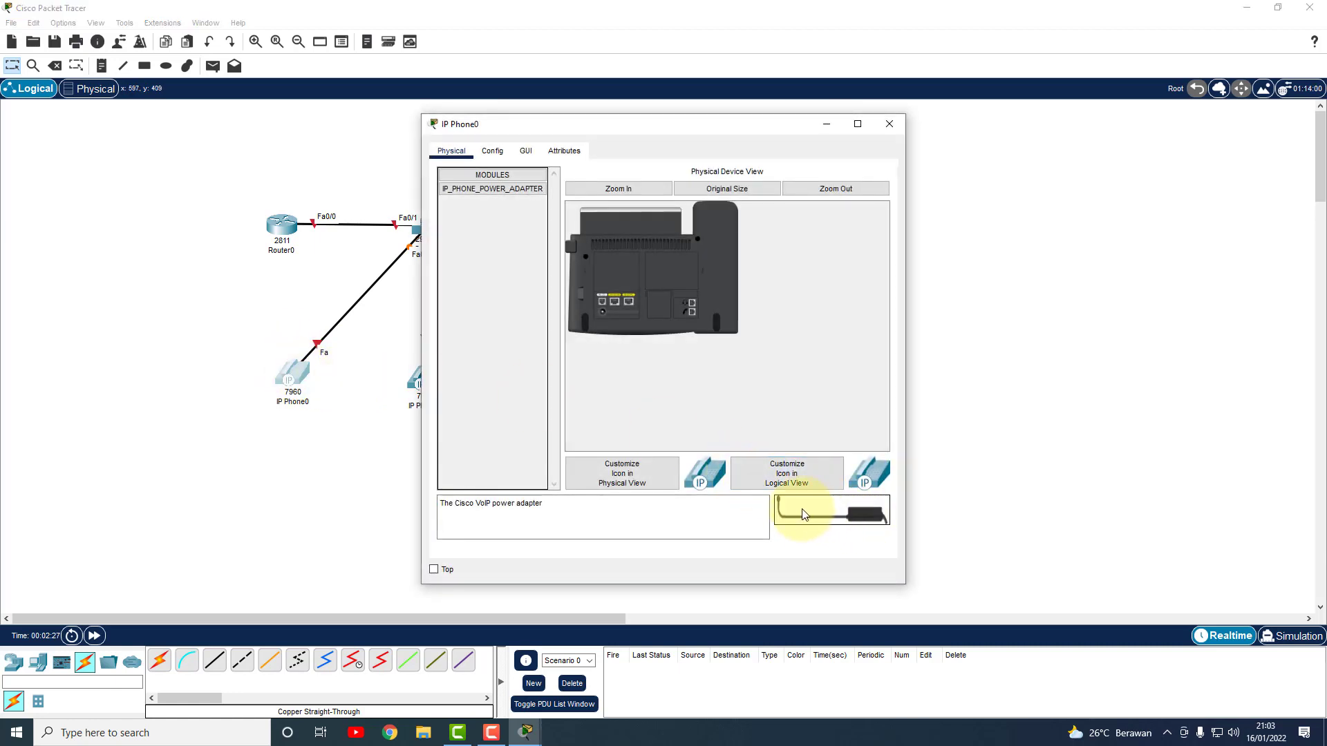
pyautogui.moveTo(815, 519); pyautogui.dragTo(604, 318)
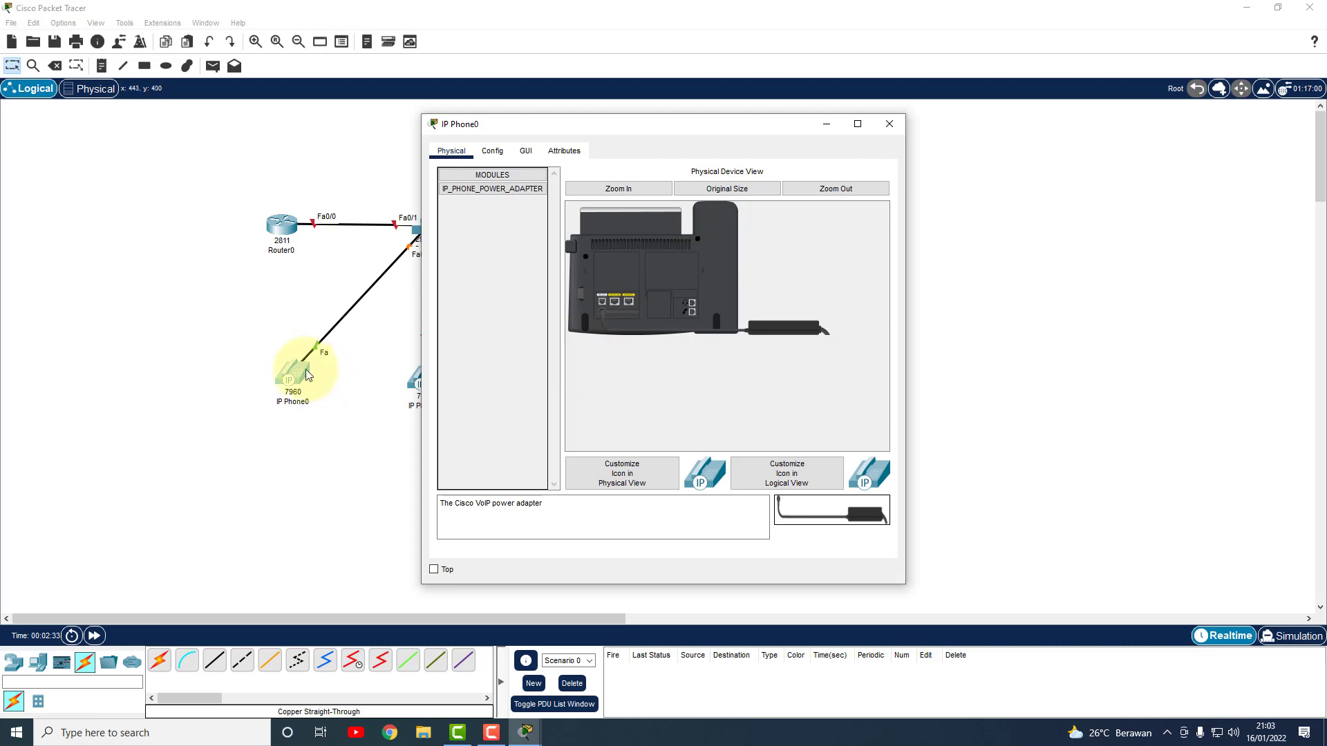
pyautogui.click(887, 131)
pyautogui.click(441, 368)
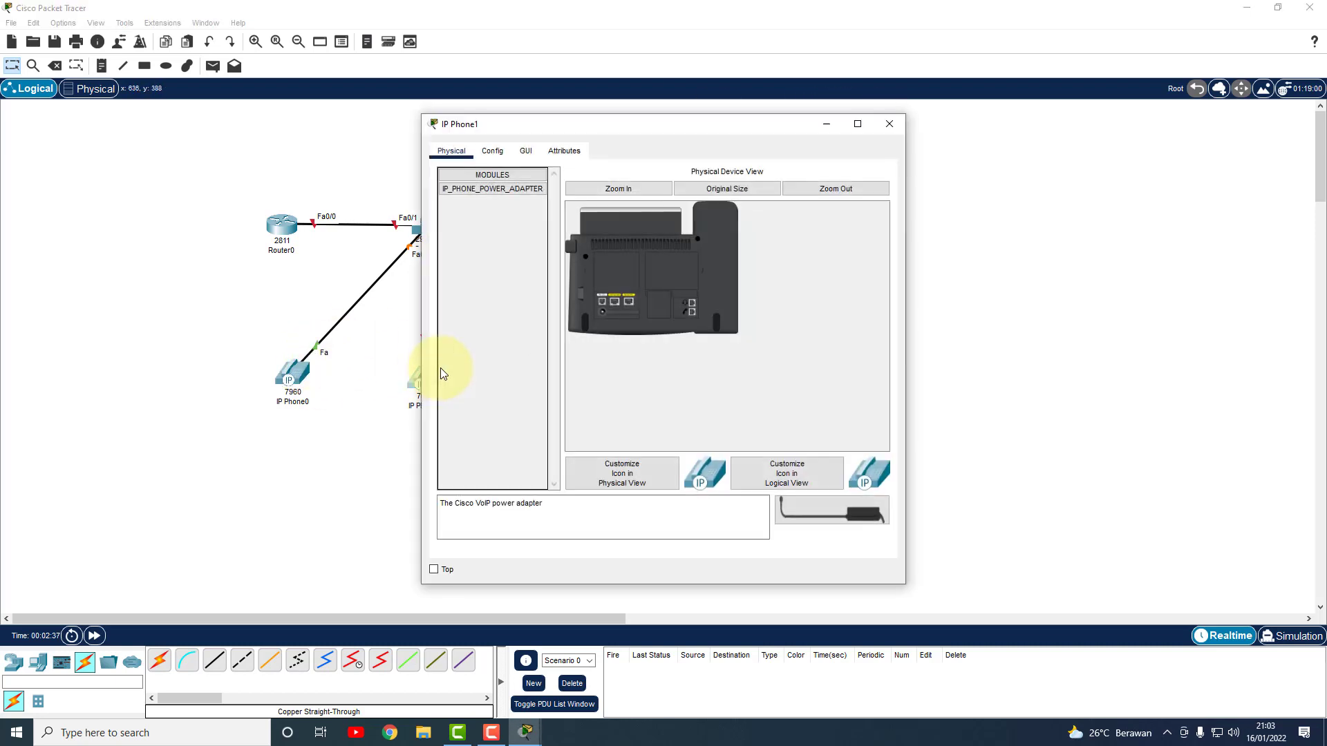
pyautogui.moveTo(826, 507); pyautogui.dragTo(606, 312)
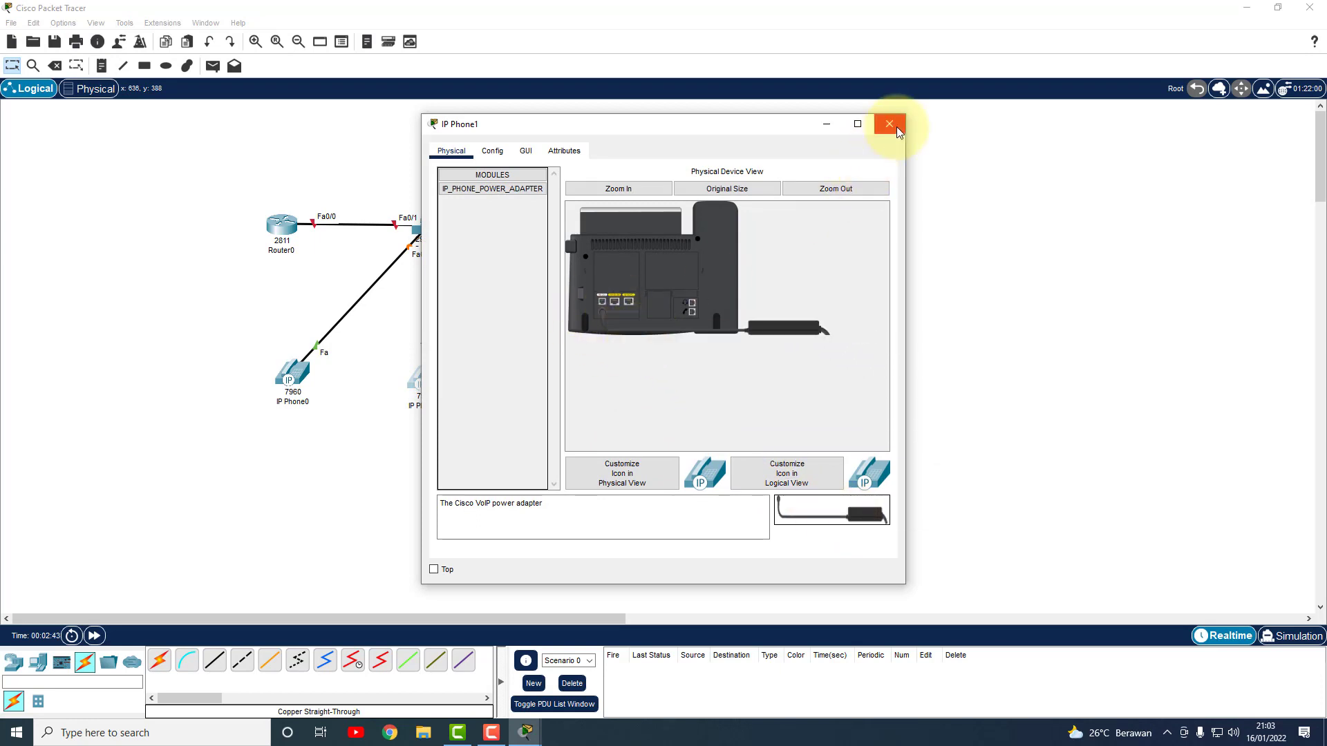
pyautogui.click(889, 124)
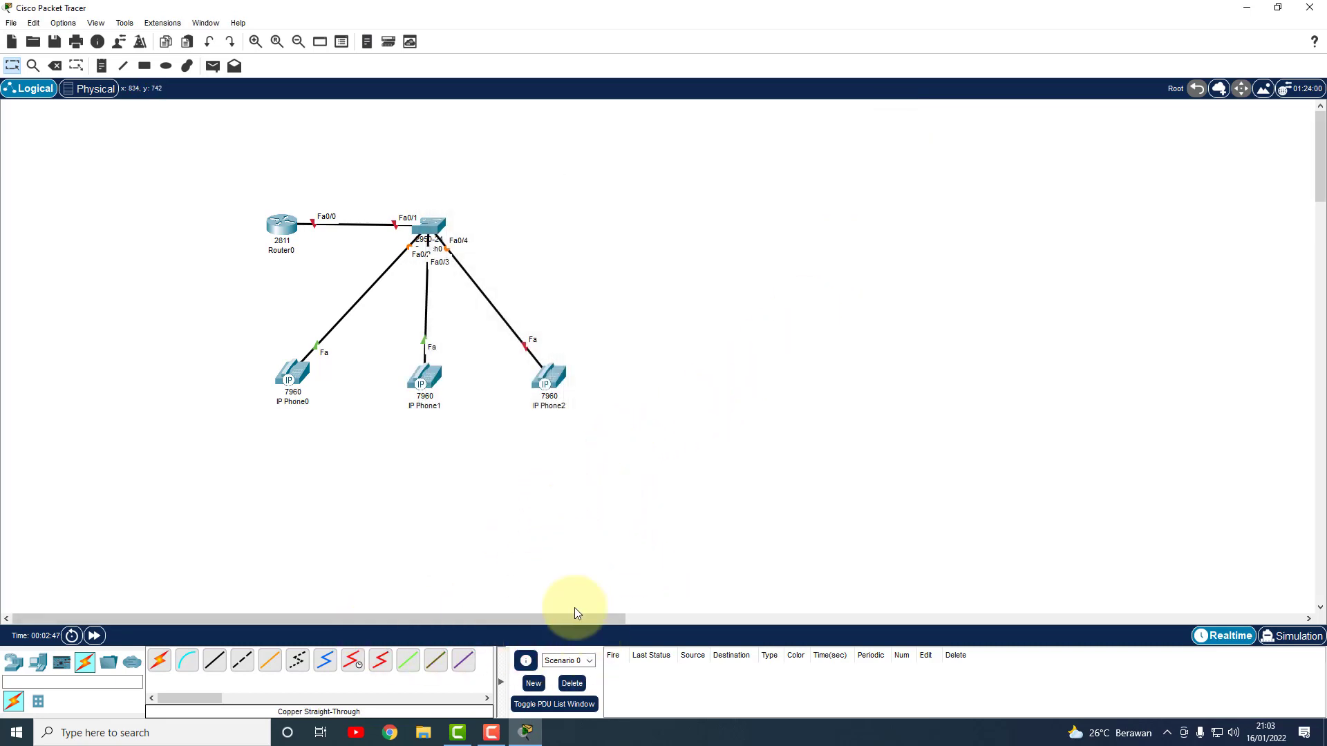
pyautogui.click(546, 373)
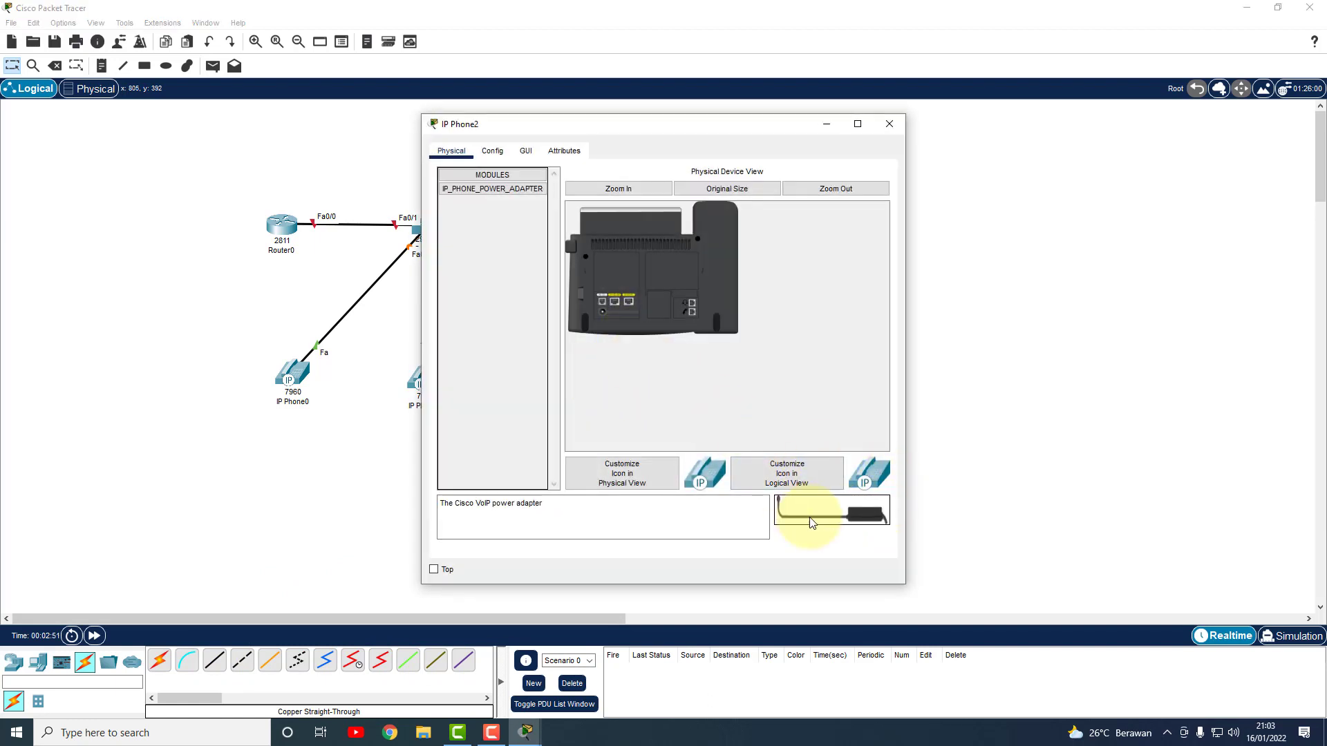
pyautogui.moveTo(812, 523); pyautogui.dragTo(604, 312)
pyautogui.click(890, 124)
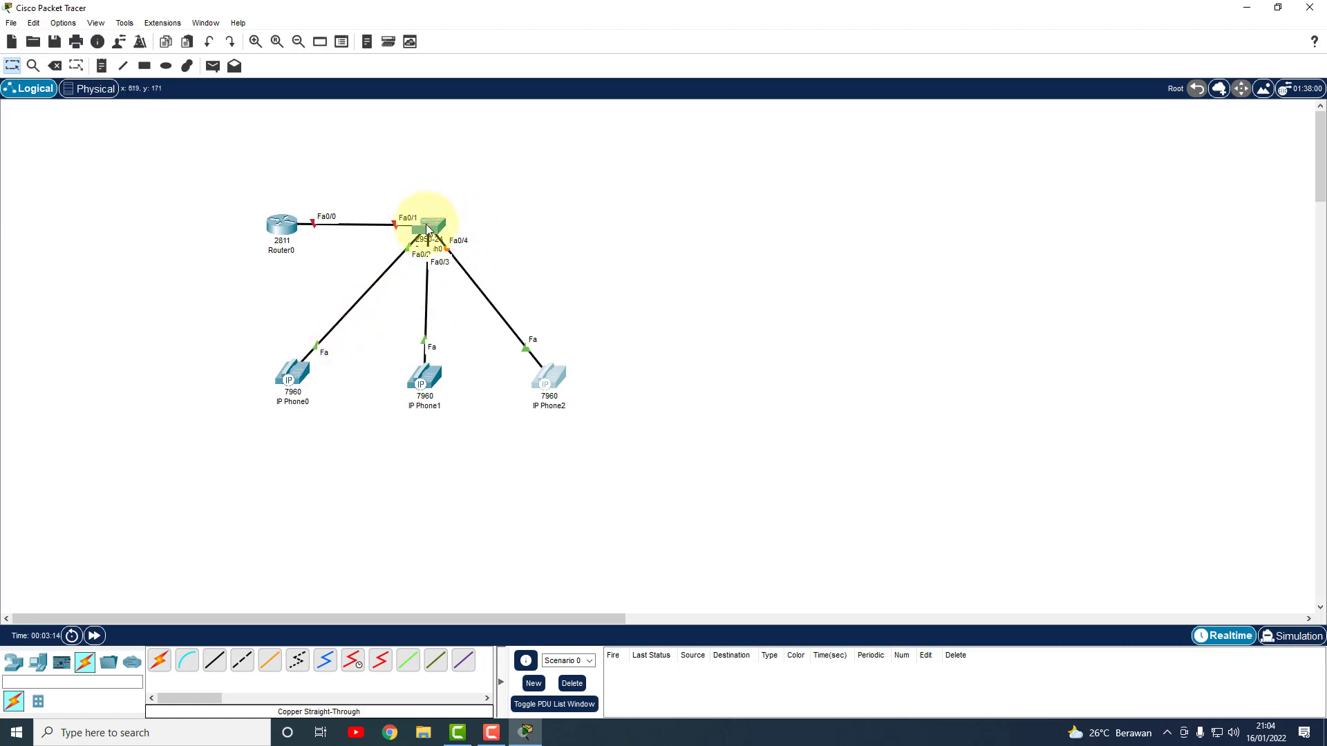
# - Examine the display of IP Phone0 in its graphical phone view and close the phone's window
pyautogui.click(307, 370)
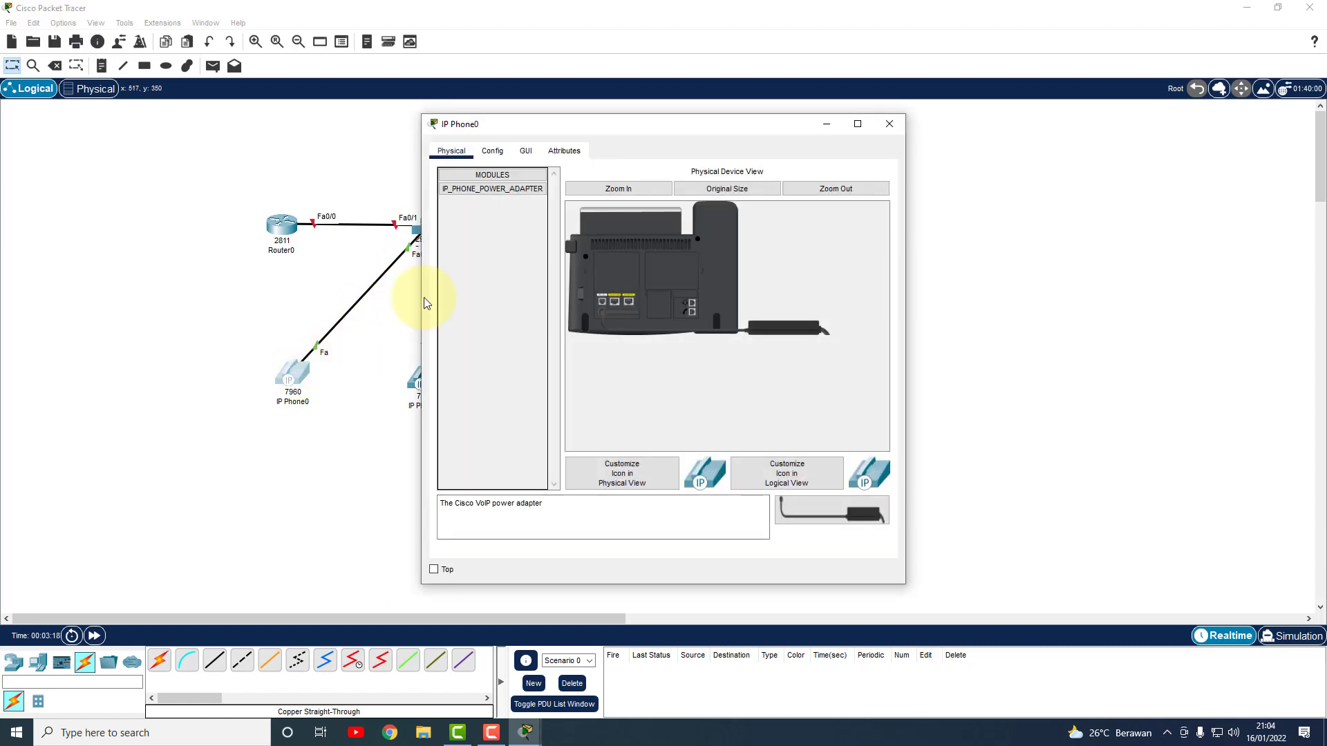
pyautogui.click(527, 153)
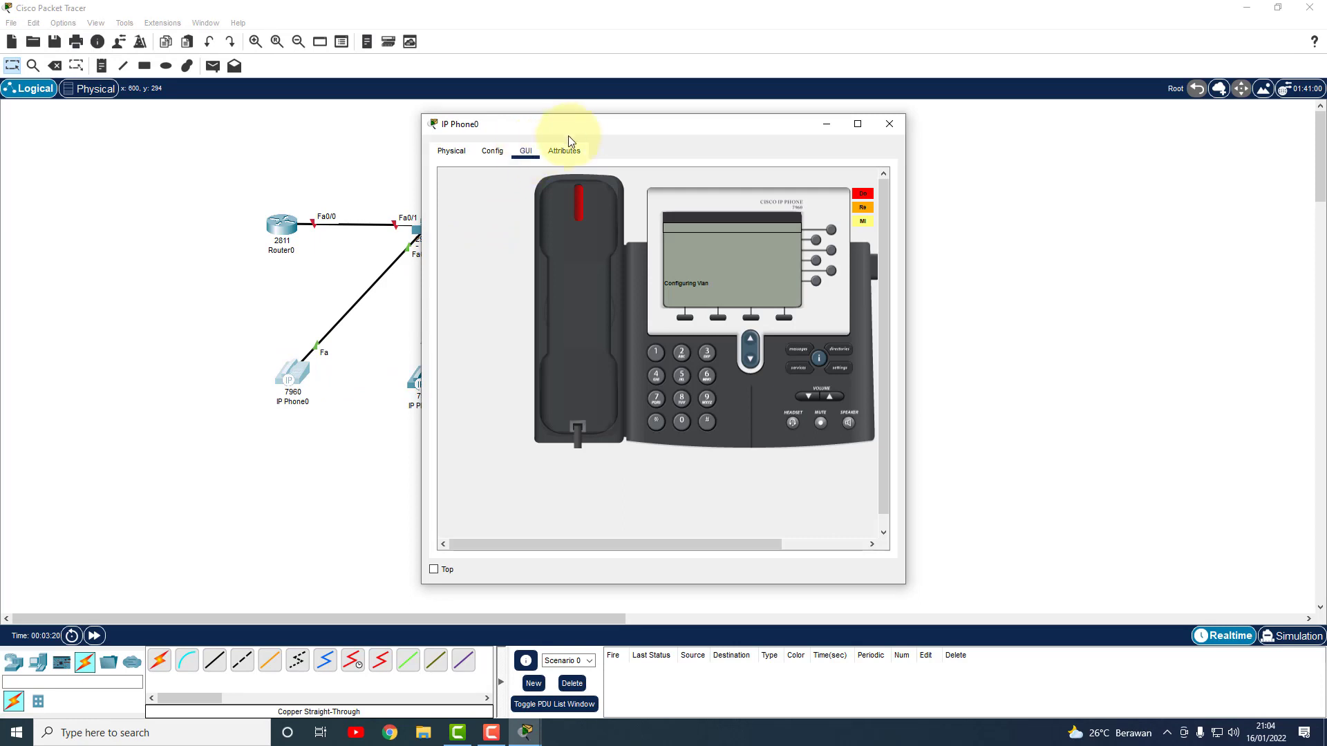
pyautogui.moveTo(592, 124); pyautogui.dragTo(296, 138)
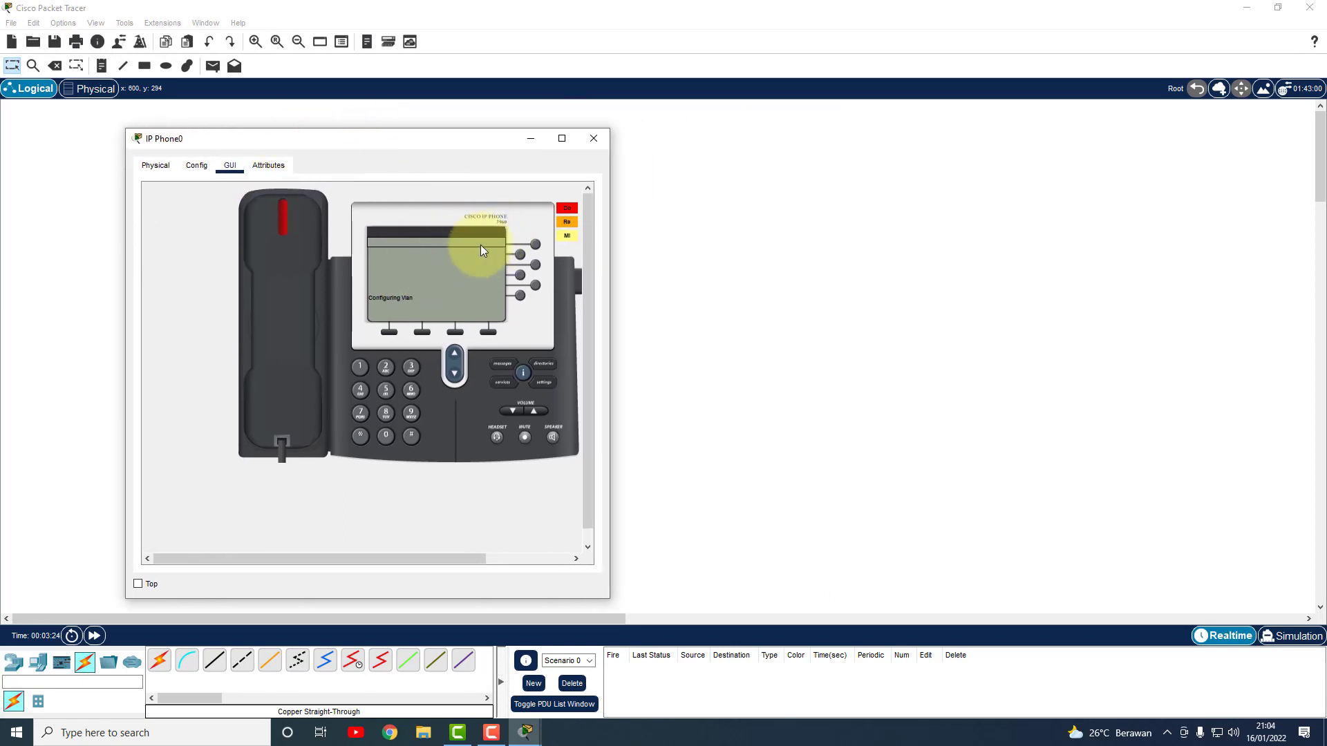
pyautogui.click(593, 138)
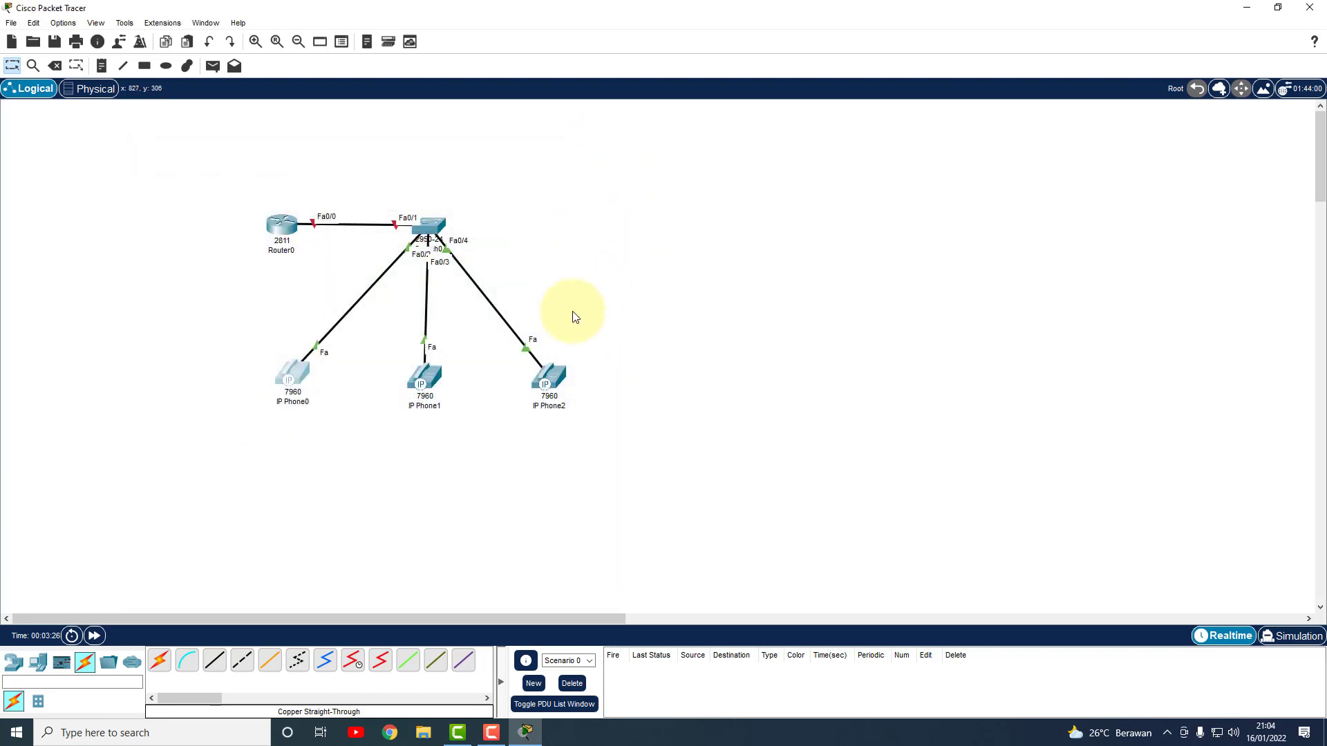
# - Open the switch's command line and enter global configuration mode with enable and configure terminal
pyautogui.moveTo(449, 228)
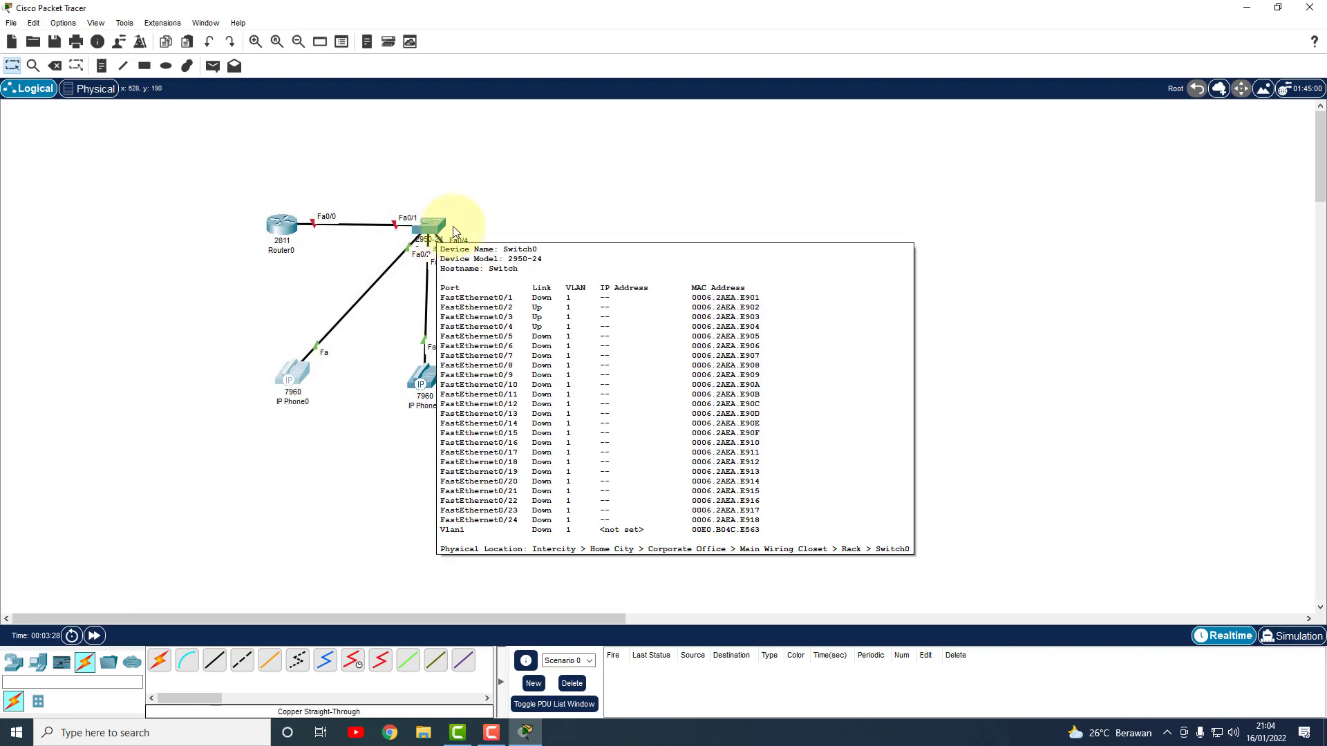
pyautogui.click(434, 224)
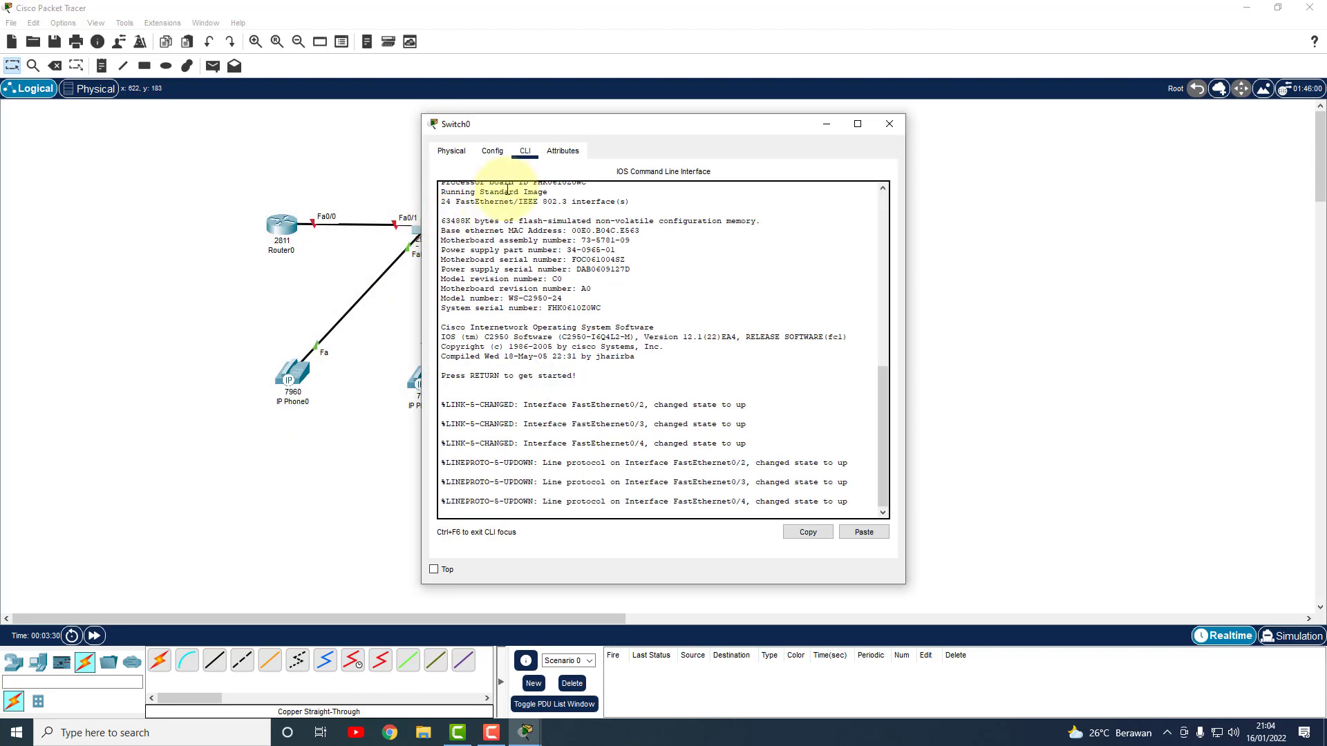
pyautogui.click(451, 151)
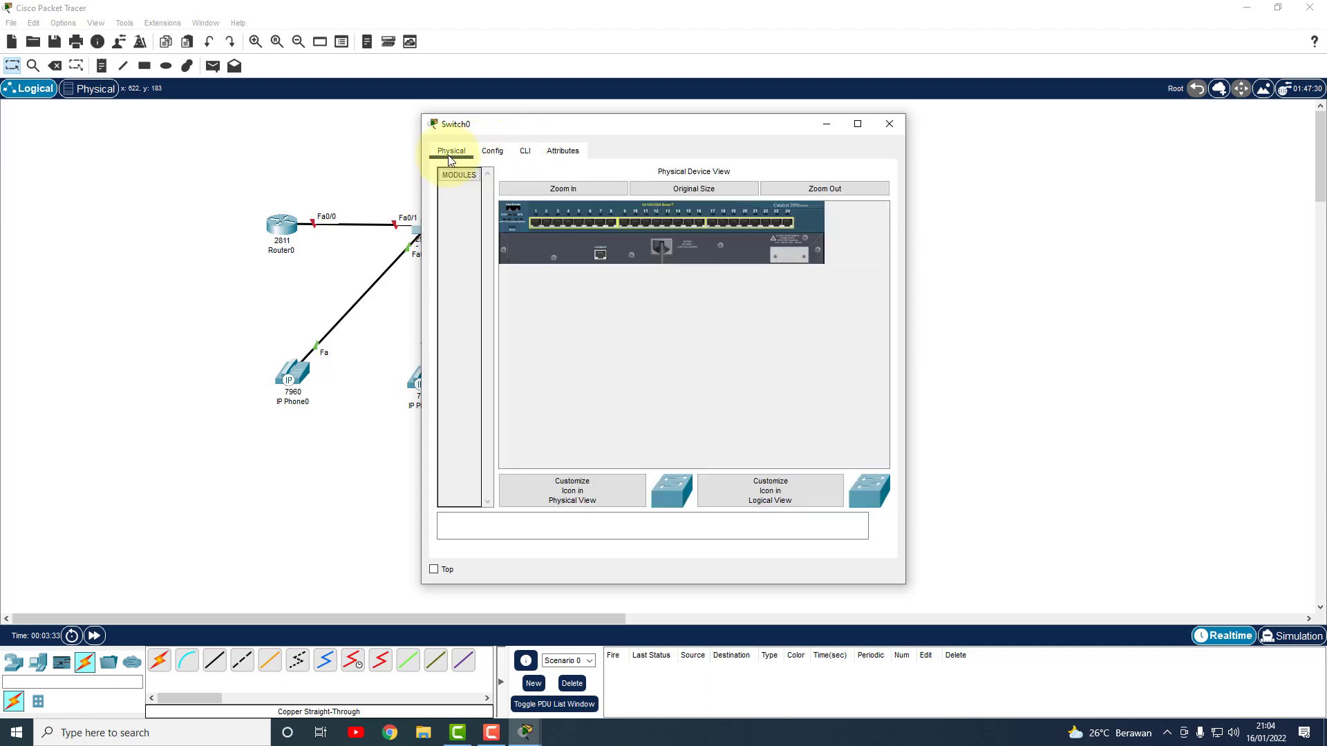
pyautogui.click(499, 152)
pyautogui.click(524, 152)
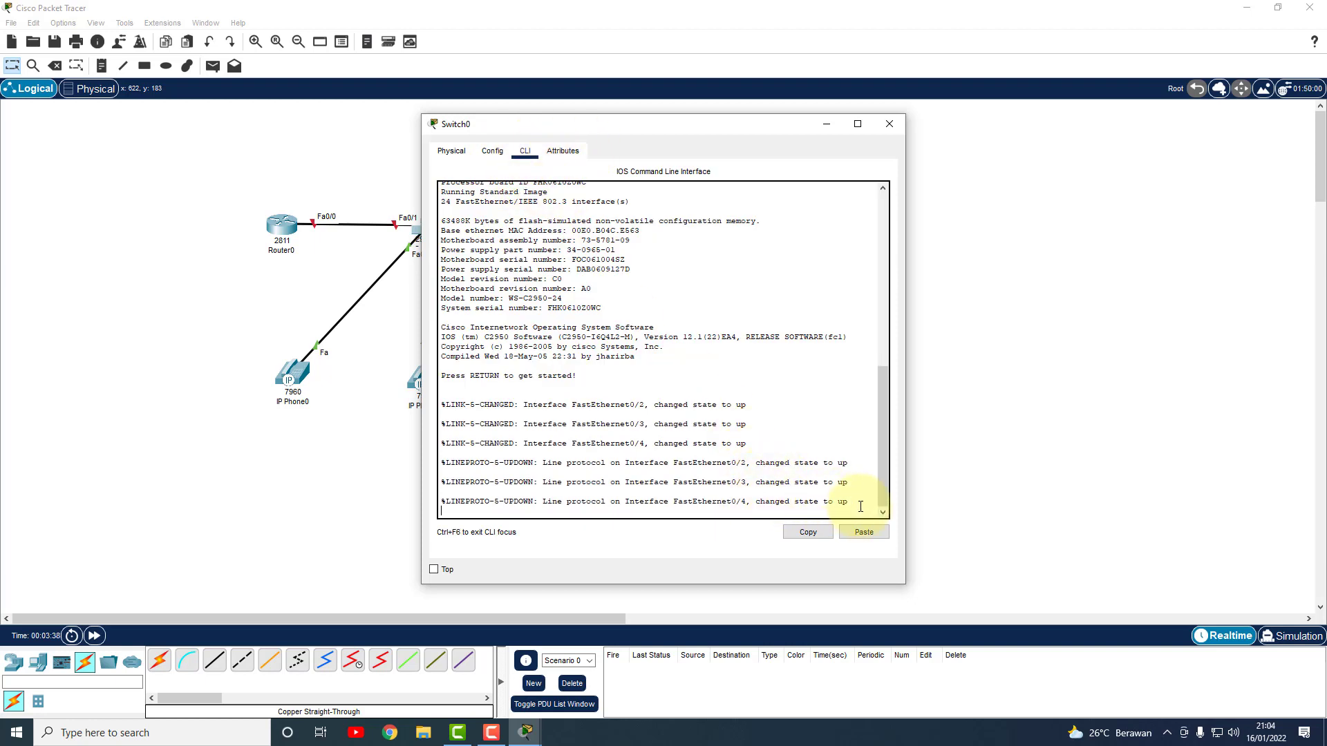
pyautogui.press('Return')
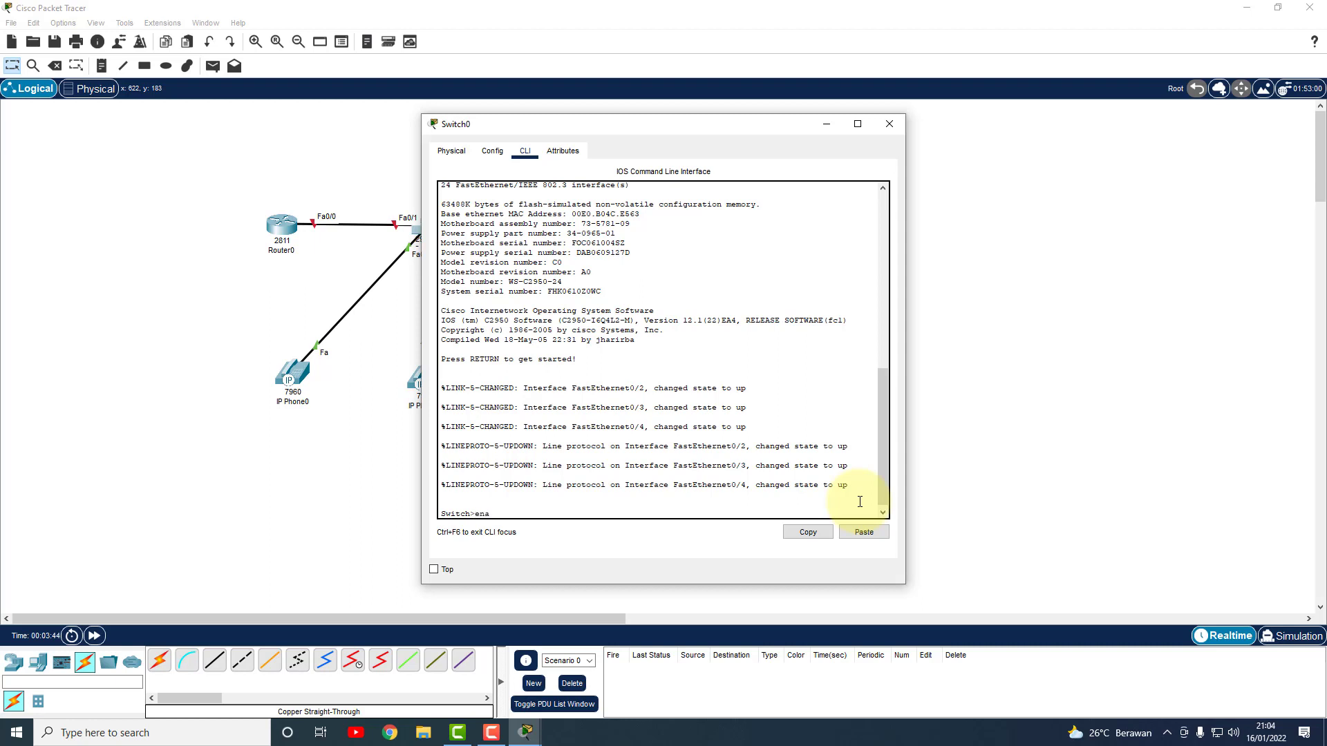
pyautogui.press('Return')
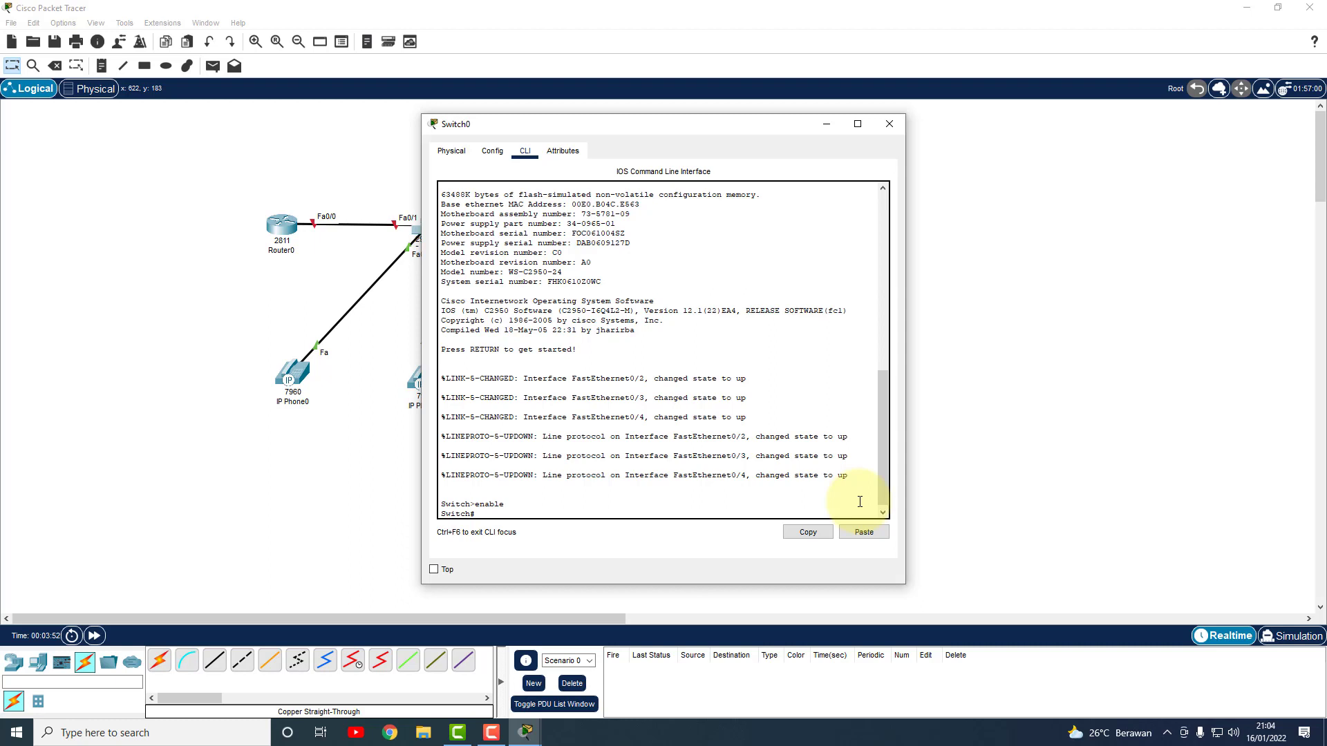
pyautogui.write('configure terminal')
pyautogui.press('Return')
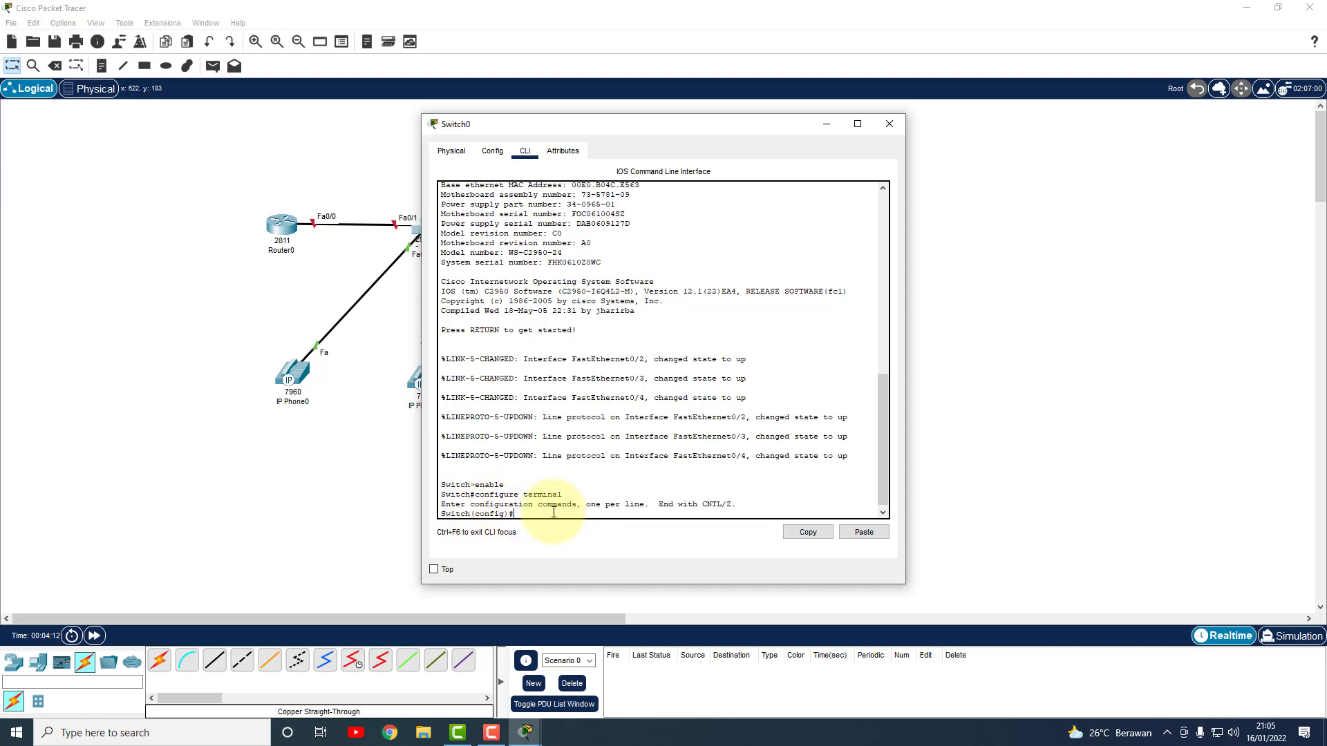
# - Assign voice VLAN 1 to the switch's FastEthernet0/1-24 port range with int r fa 0/1-24 and switch voice vlan 1
pyautogui.write('int r fa 0')
pyautogui.write('/1-24')
pyautogui.press('Return')
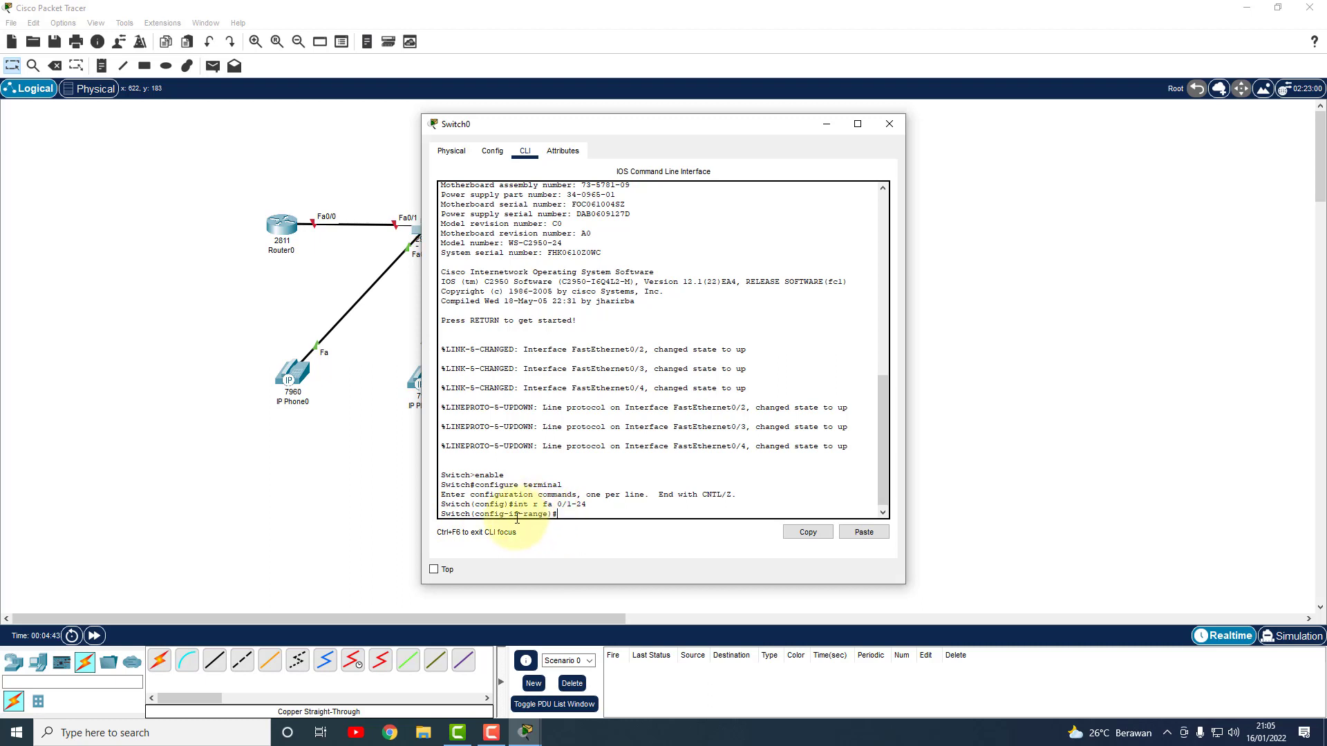
pyautogui.write('s')
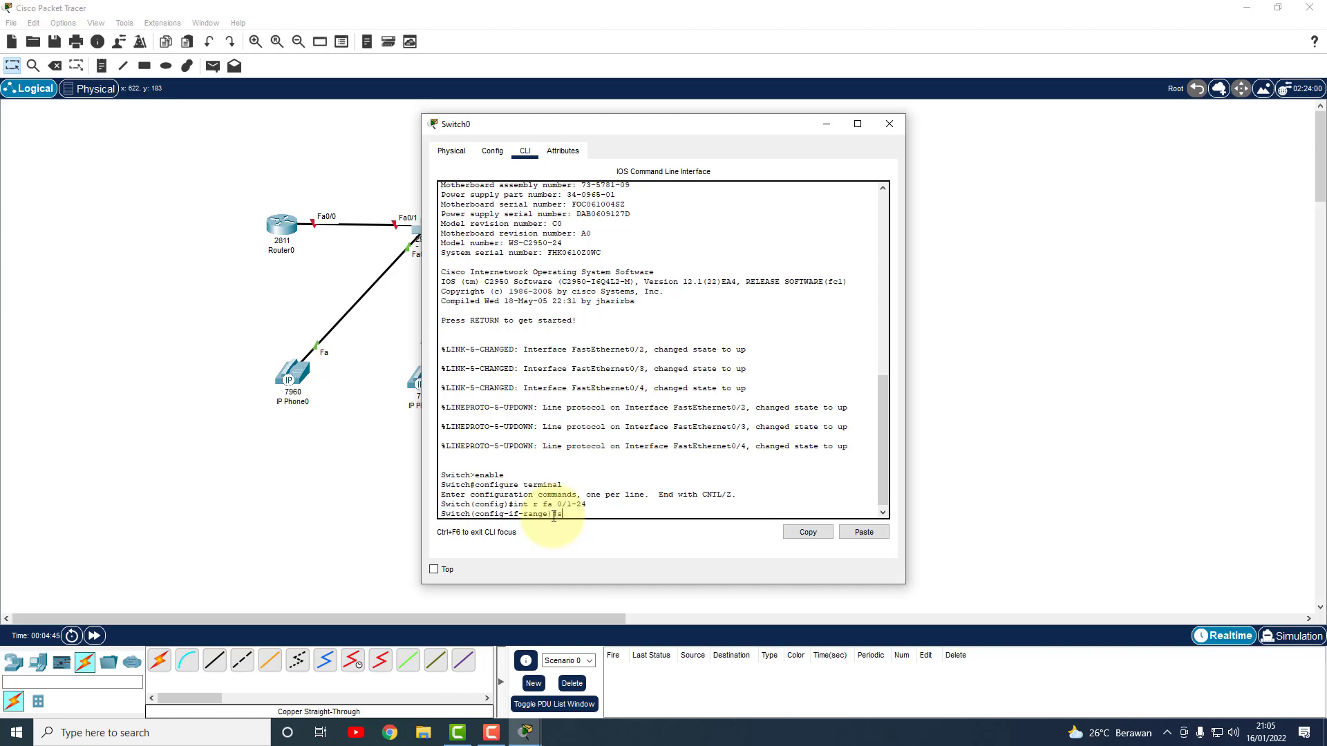
pyautogui.write('witc')
pyautogui.write('h voice vlanb')
pyautogui.press('Return')
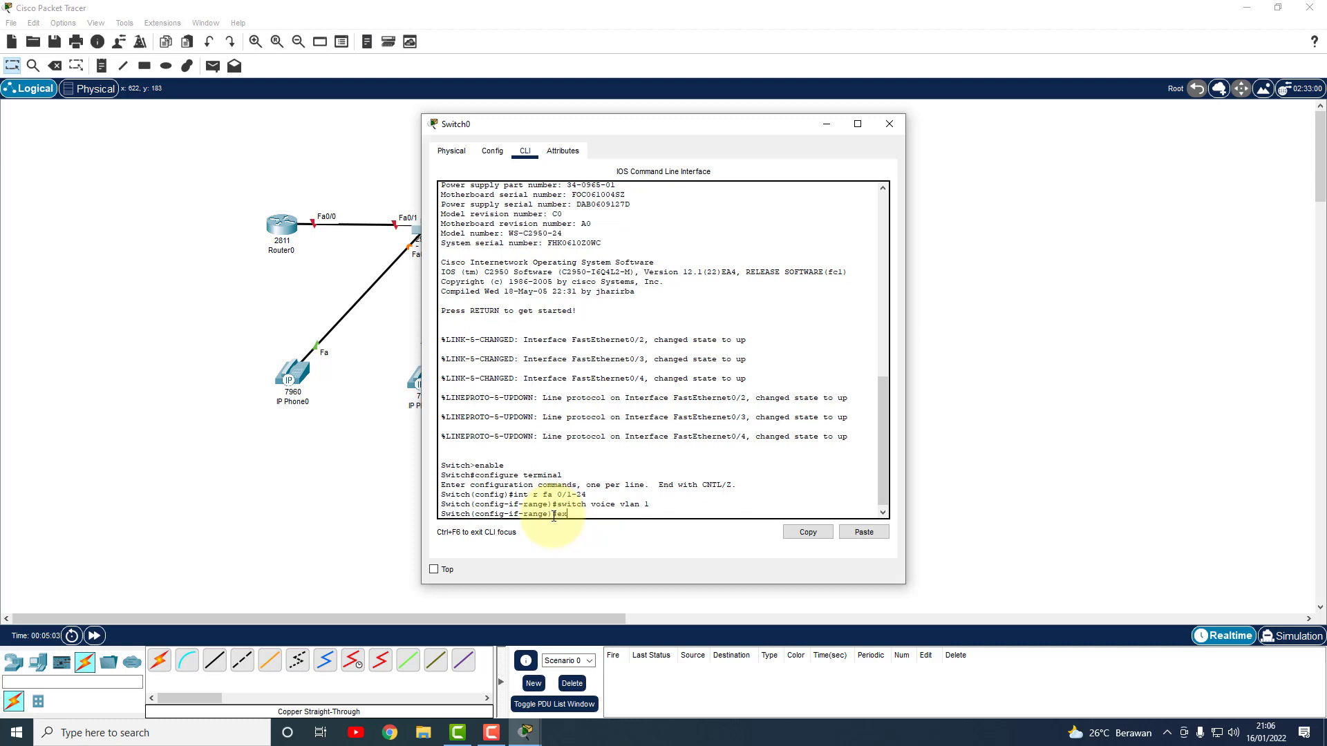
# - Exit the switch's configuration modes, save its configuration with write and close the switch's window
pyautogui.write('ex')
pyautogui.press('Return')
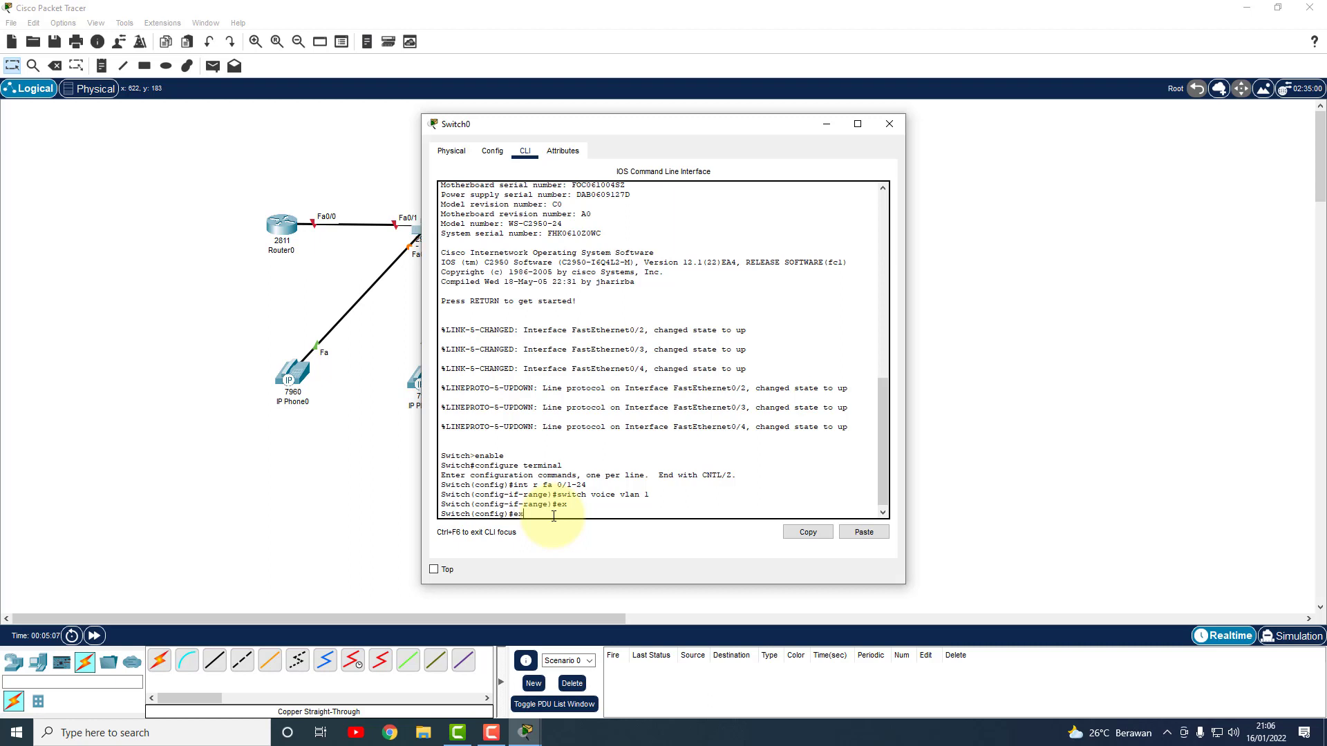
pyautogui.write('ex')
pyautogui.press('Return')
pyautogui.press('Return')
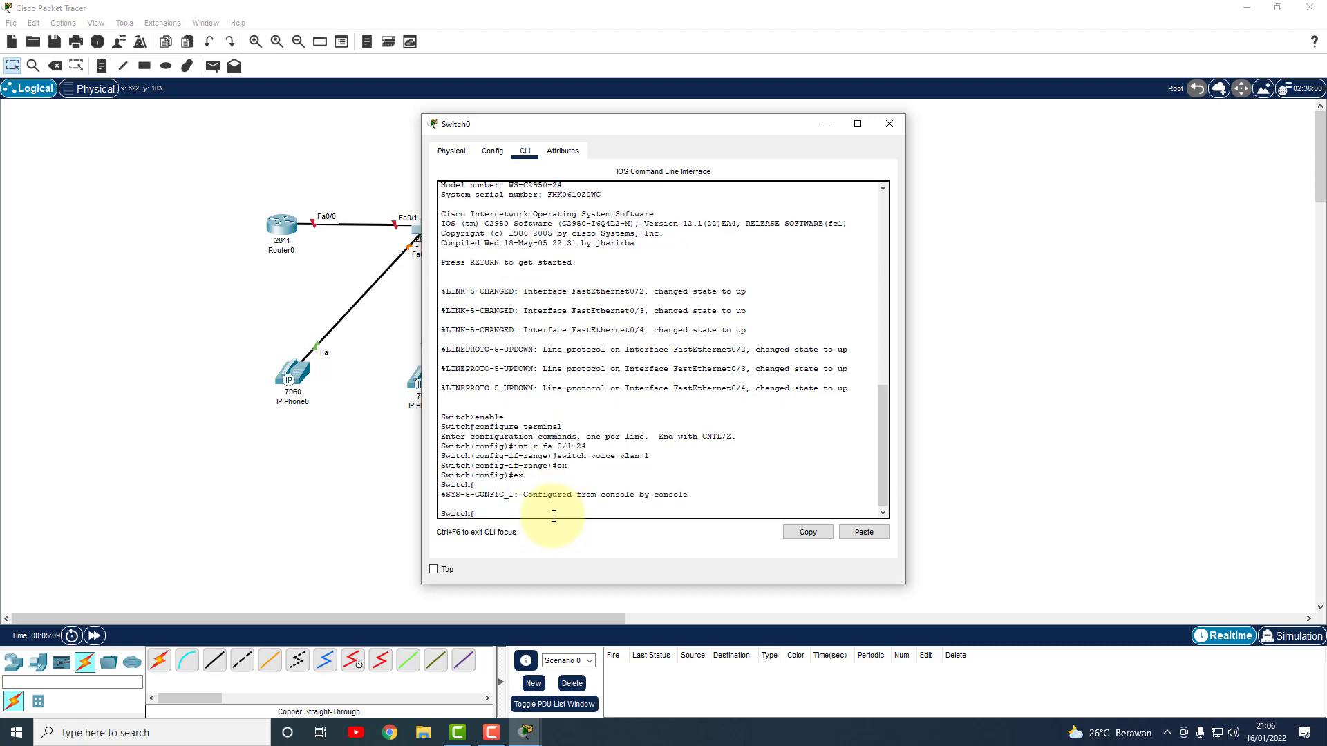
pyautogui.write('write')
pyautogui.press('Return')
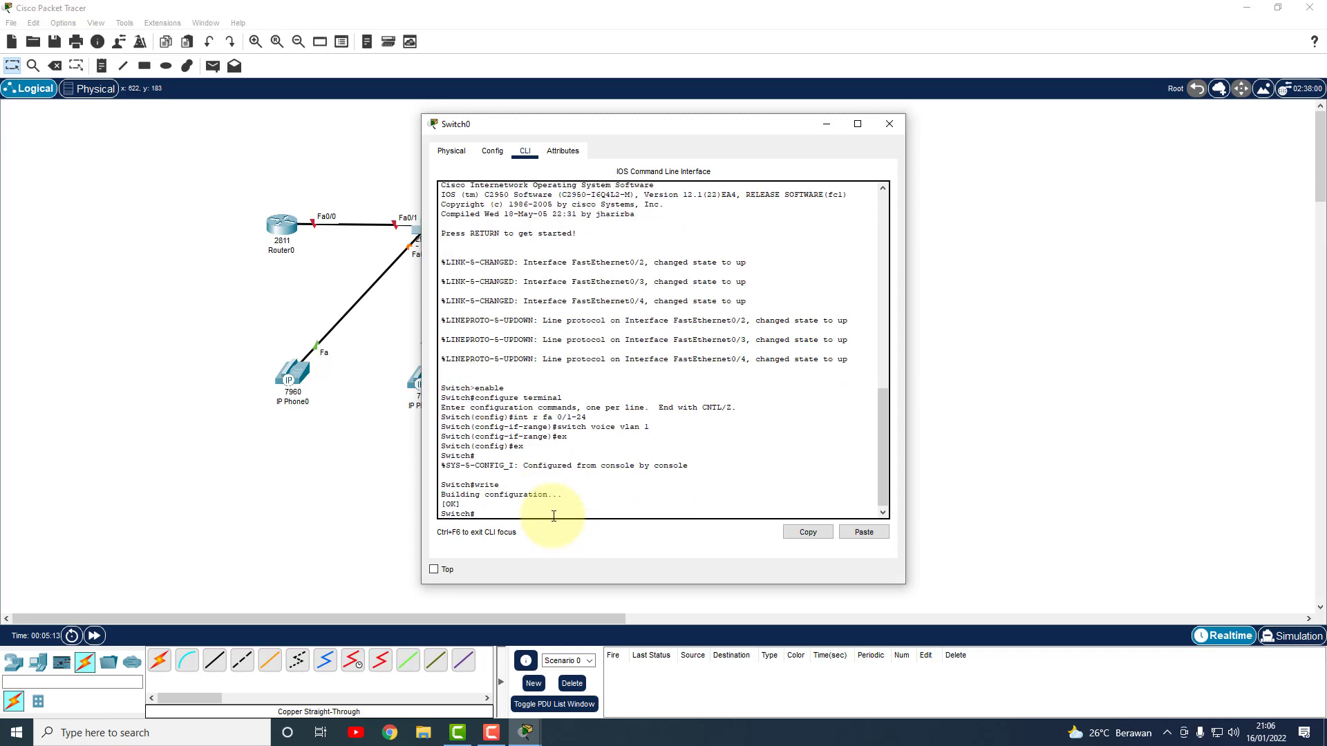
pyautogui.click(889, 123)
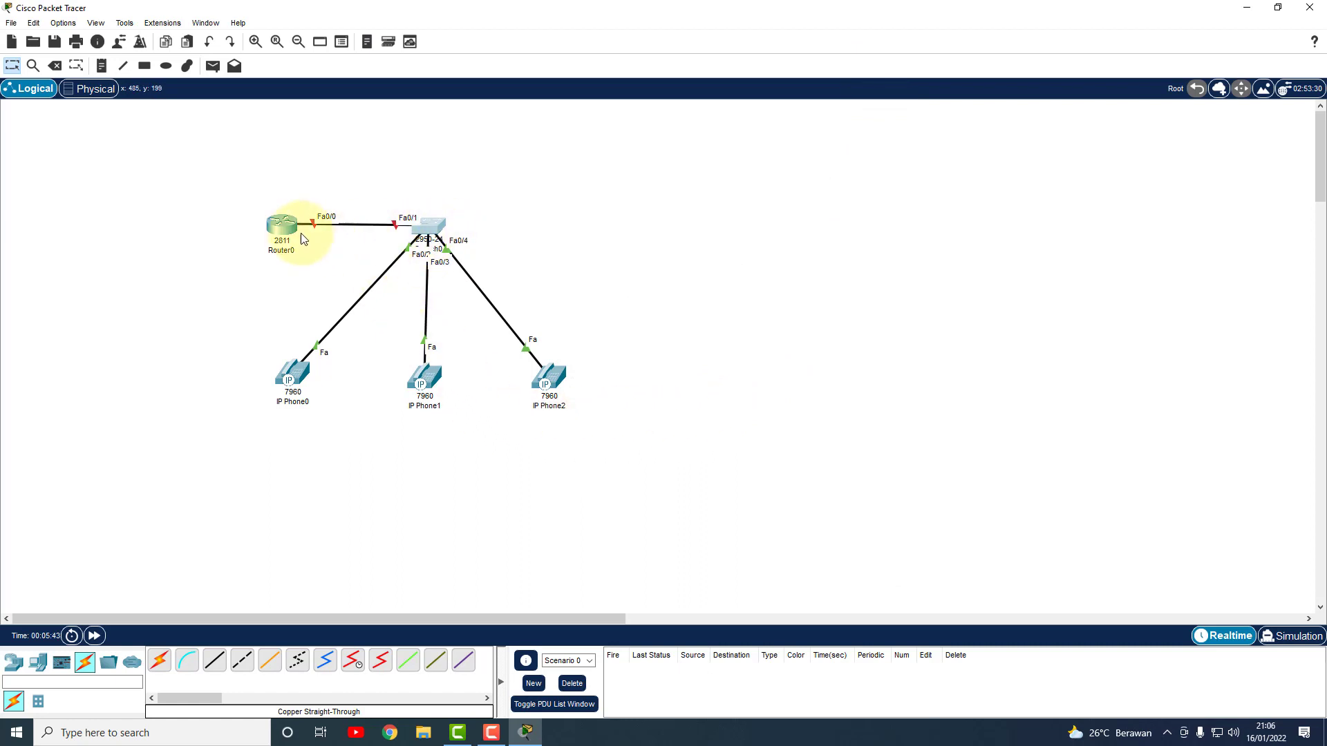
# - Open Router0's command line and enter global configuration mode with en and conf t
pyautogui.moveTo(288, 238)
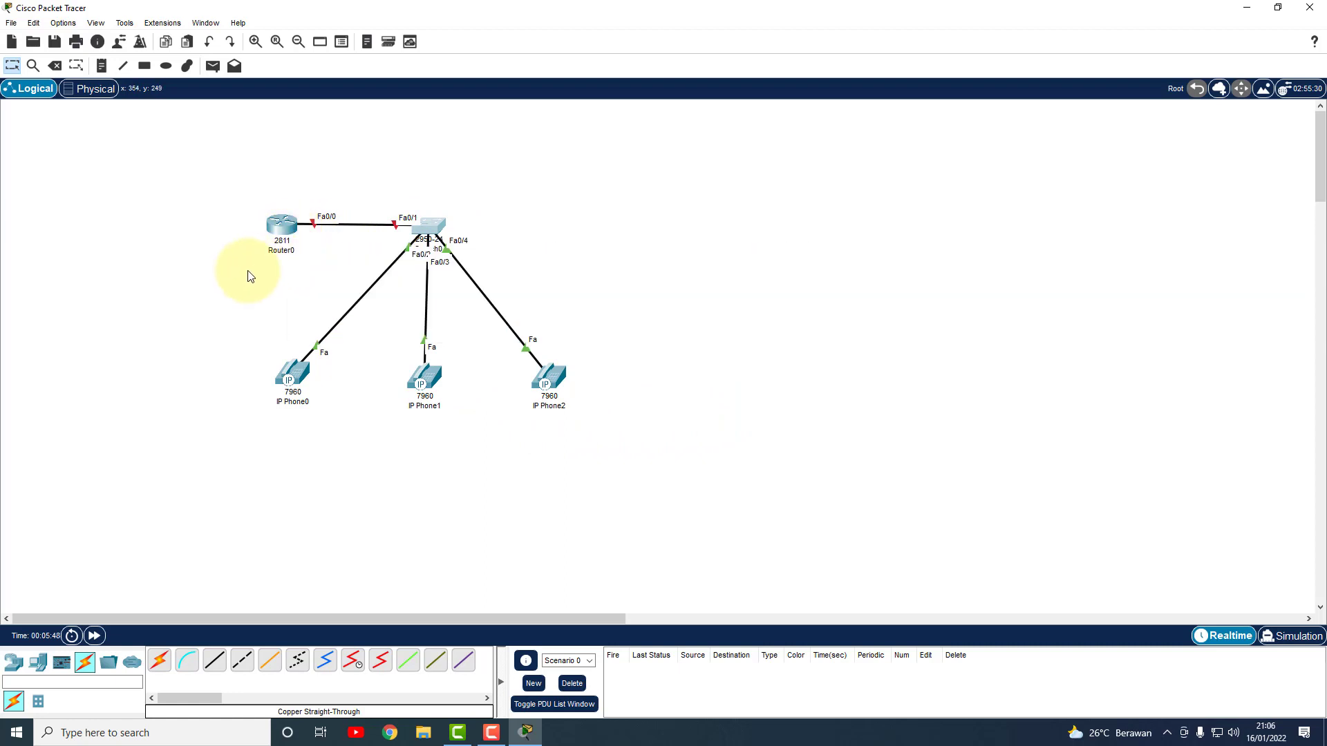
pyautogui.click(280, 237)
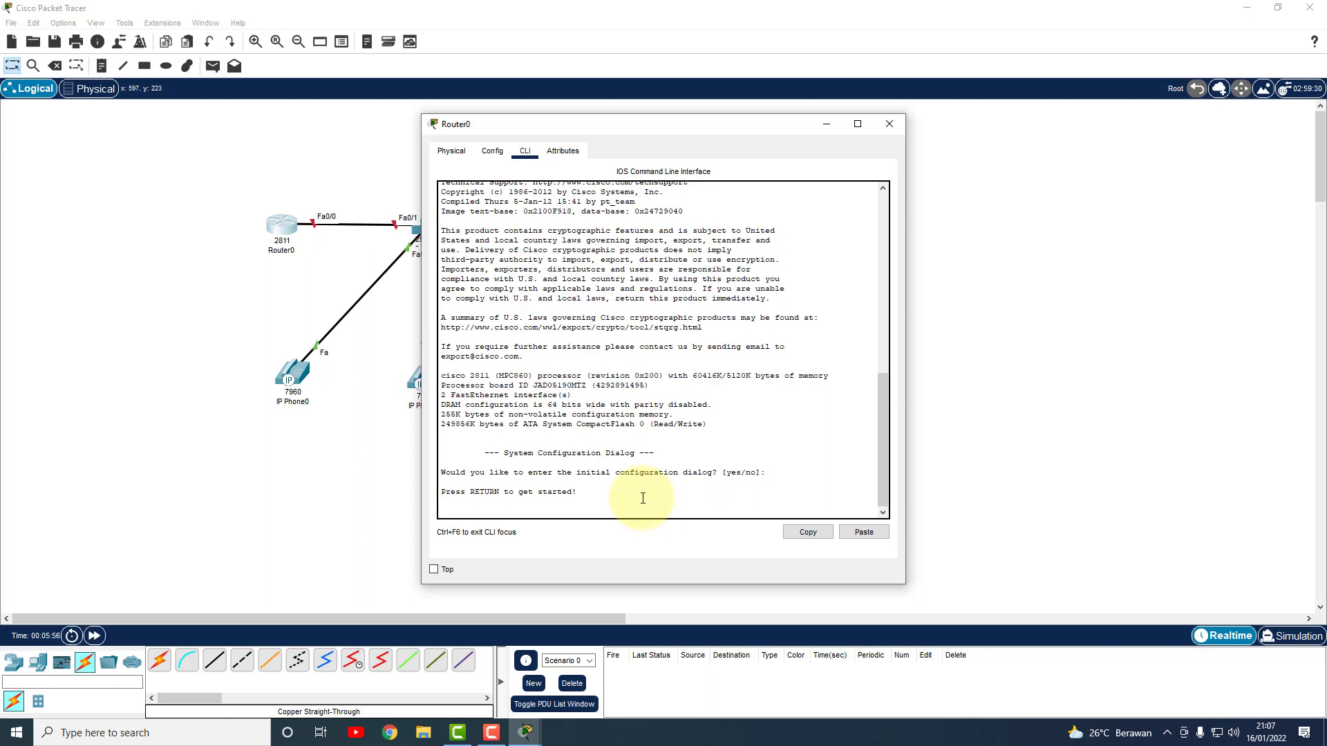
pyautogui.click(772, 473)
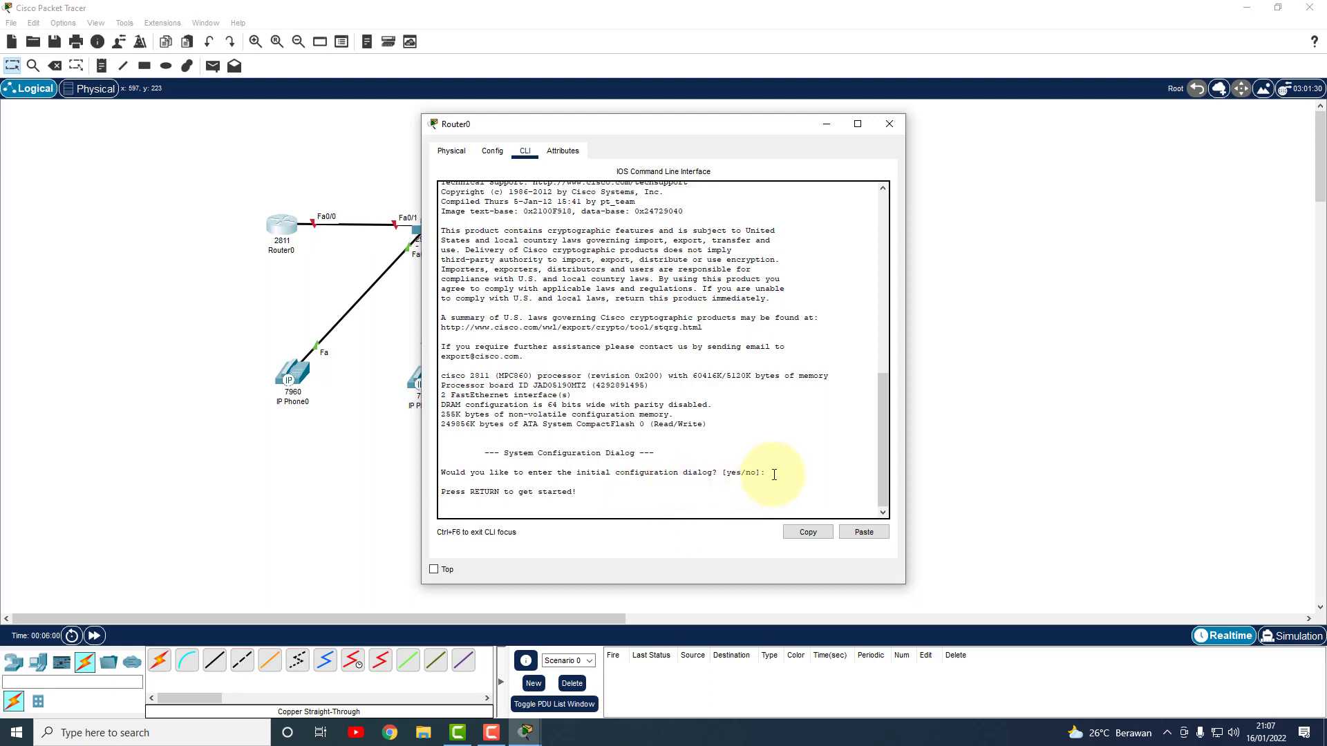
pyautogui.press('Return')
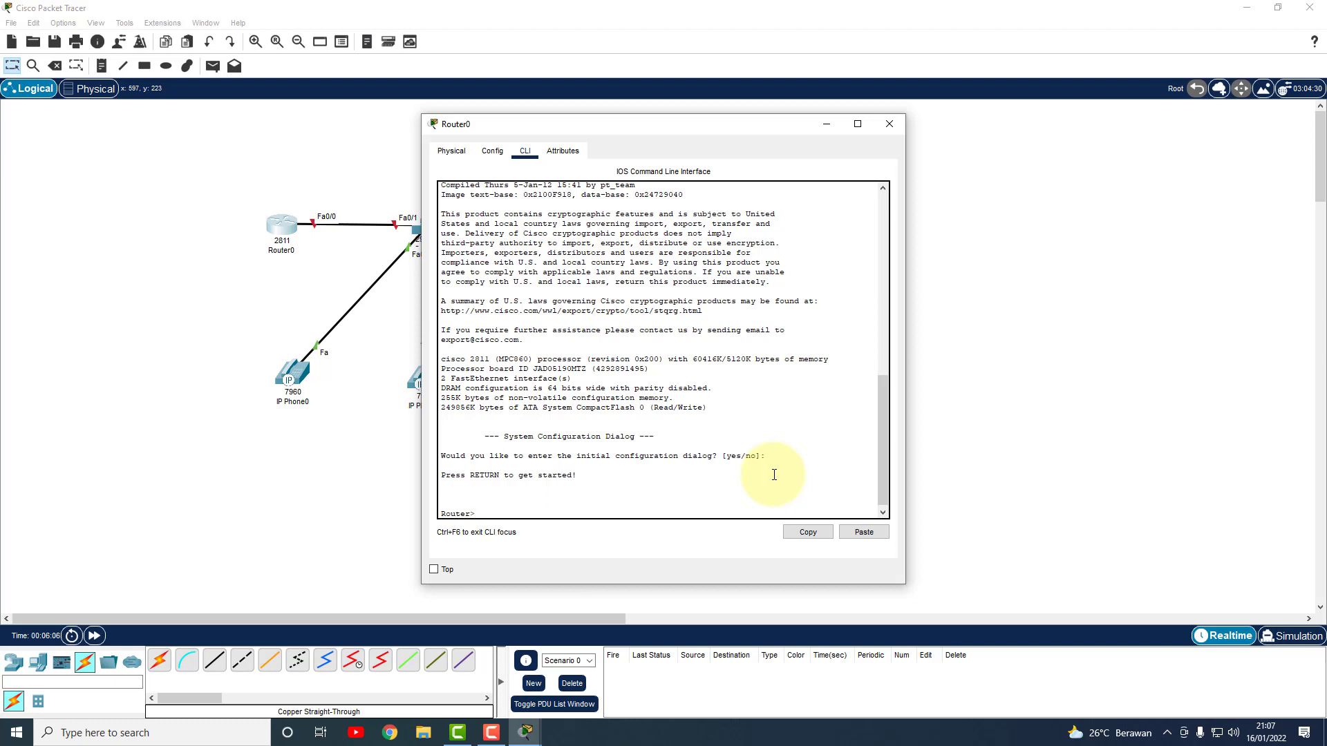
pyautogui.write('ena')
pyautogui.press('BackSpace')
pyautogui.press('Return')
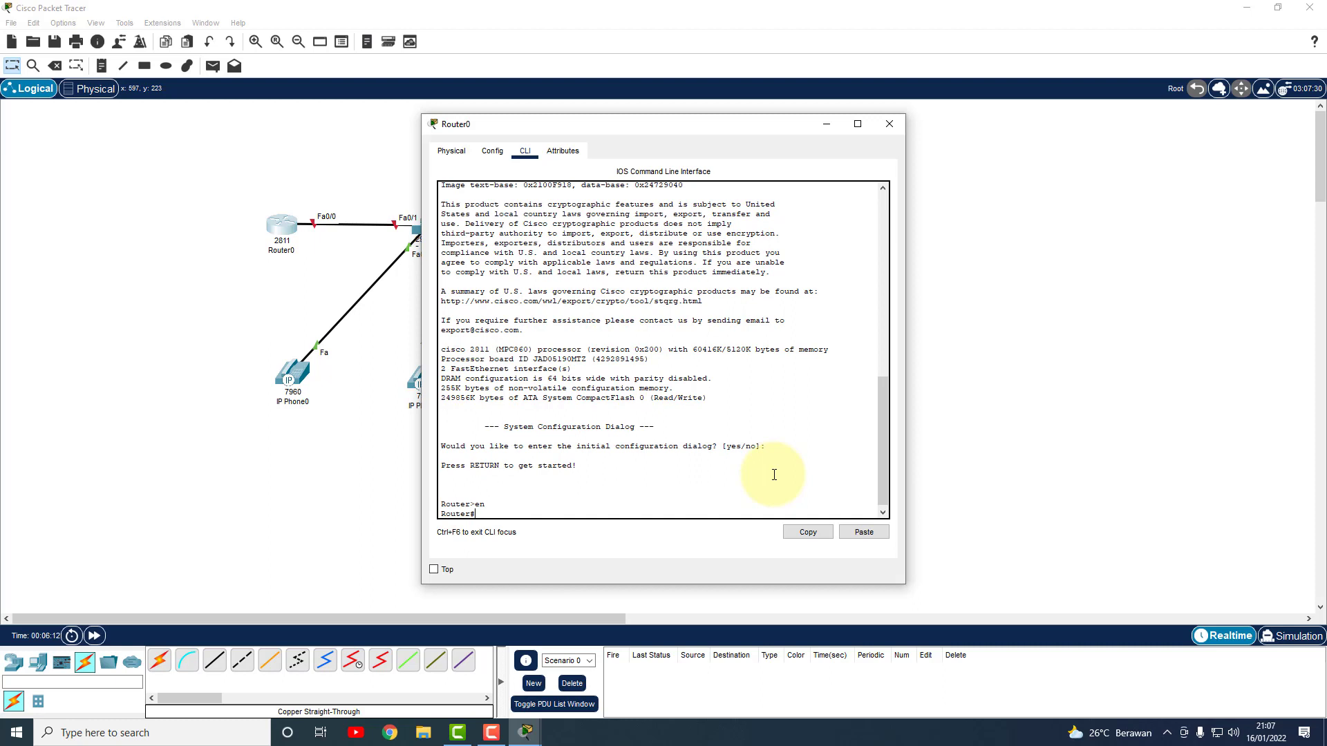
pyautogui.write('fo')
pyautogui.write('conf t')
pyautogui.press('Return')
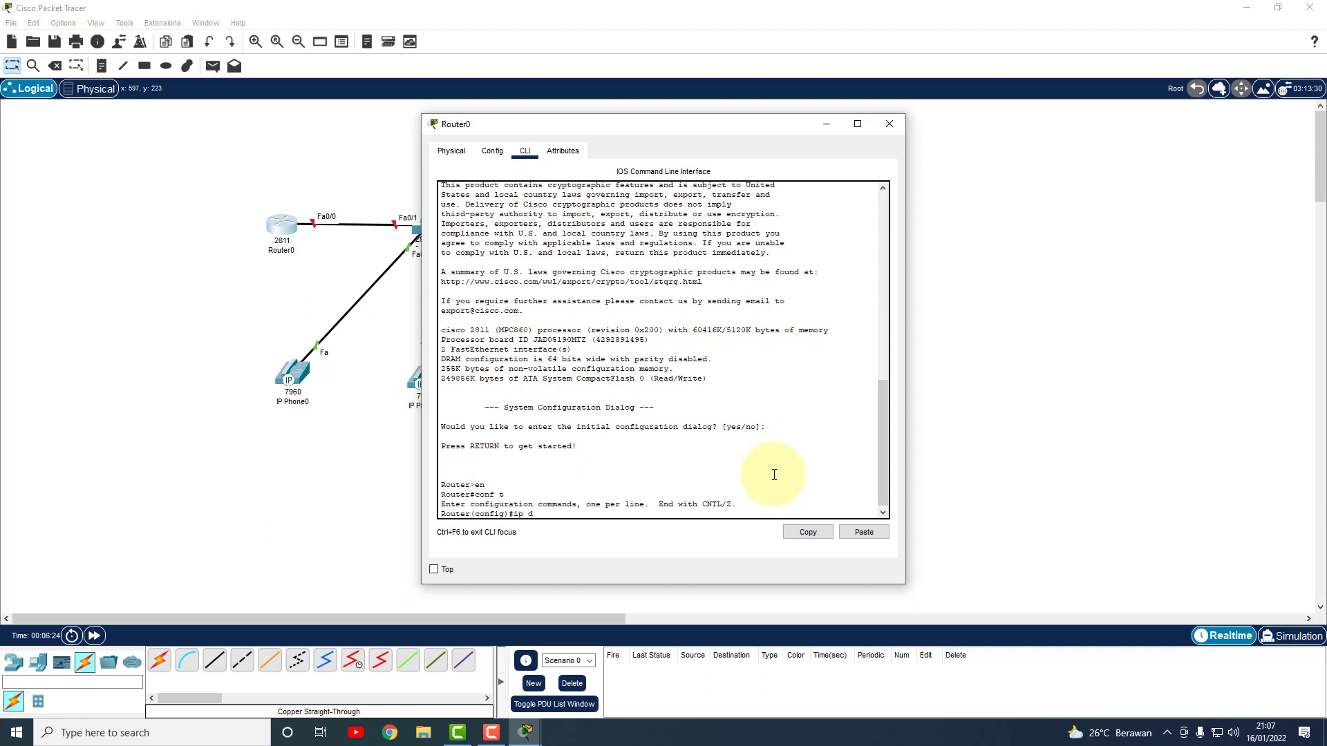
# - Create the DHCP pool voice with network 192.168.1.0 255.255.255.0 and default-router 192.168.1.1
pyautogui.write('ip dhcp pool voice')
pyautogui.press('Return')
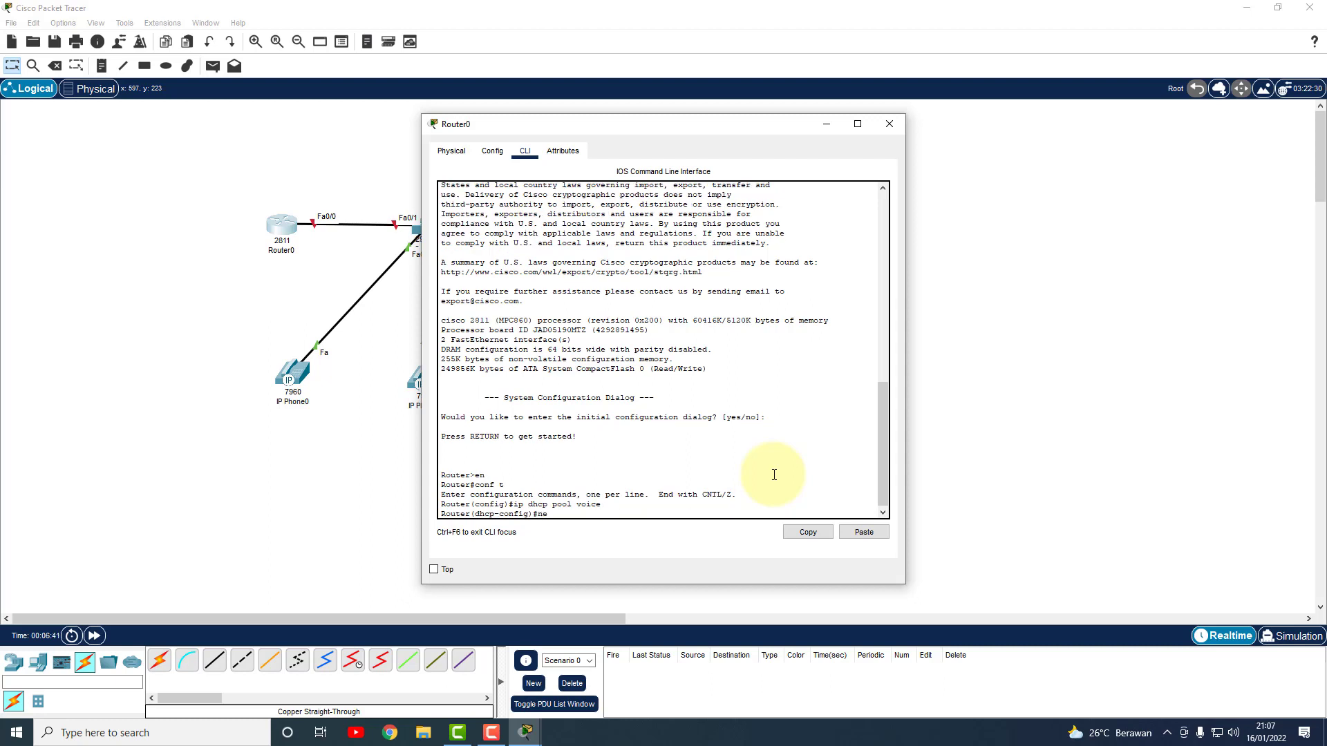
pyautogui.write('network 192.168.1.0 255.255.255.0')
pyautogui.press('Return')
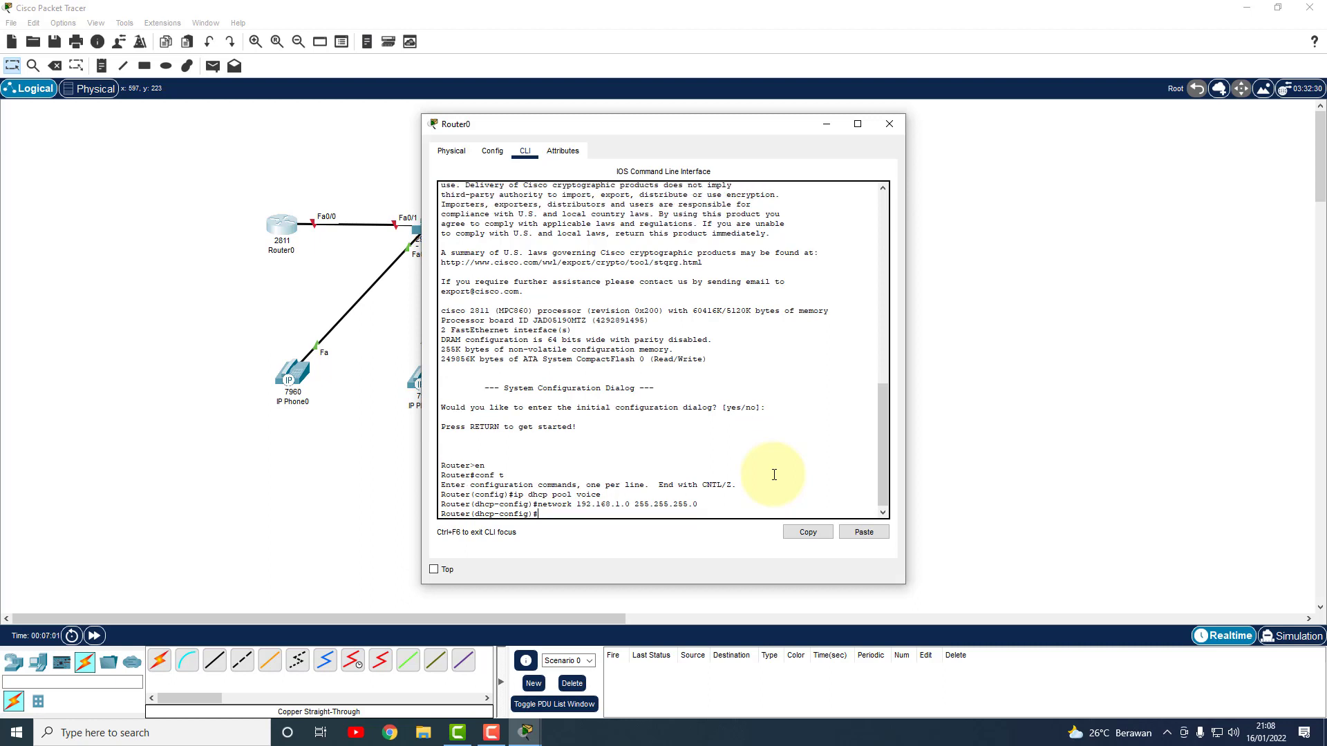
pyautogui.write('default-router 192.168.')
pyautogui.write('1.1')
pyautogui.press('Return')
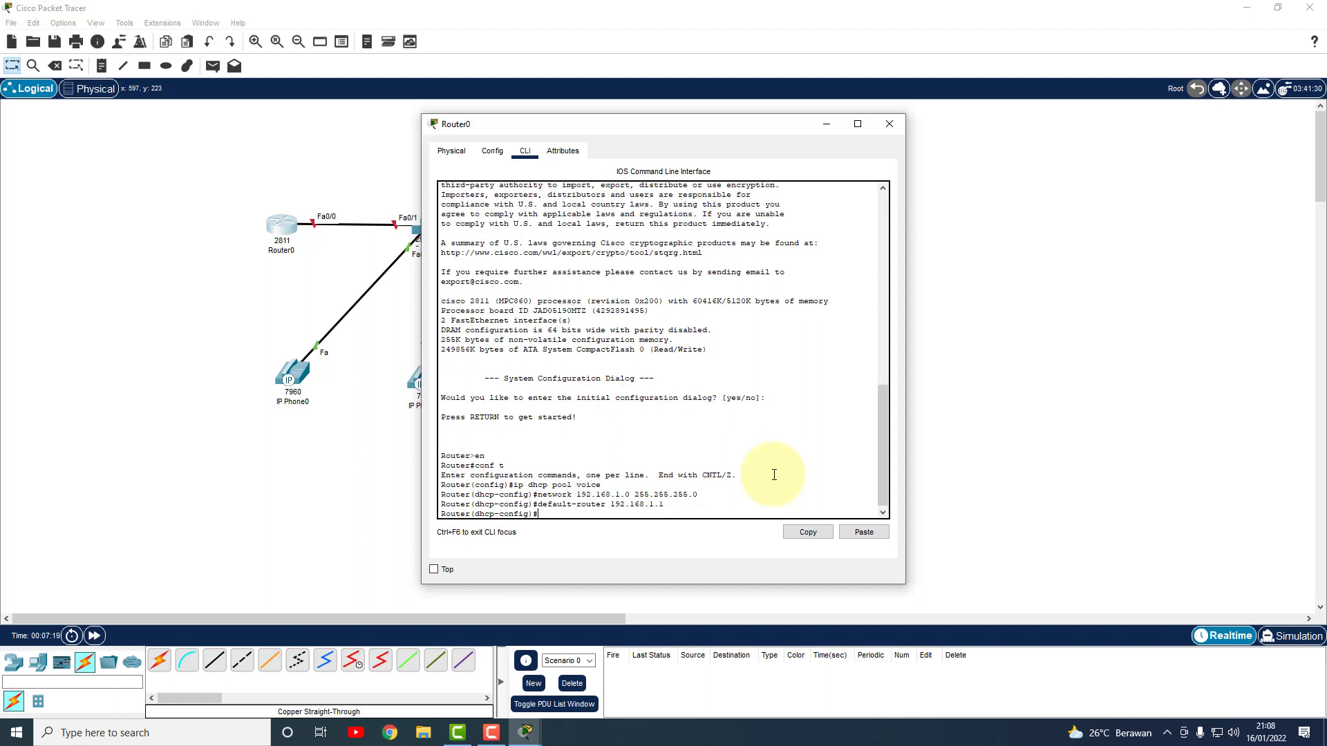
# - Add option 150 ip 192.168.1.1 to the voice pool, exit it and exclude 192.168.1.1 from DHCP with ip dhcp excluded-address
pyautogui.write('option 150 ip')
pyautogui.write('192.168.1.1')
pyautogui.press('Return')
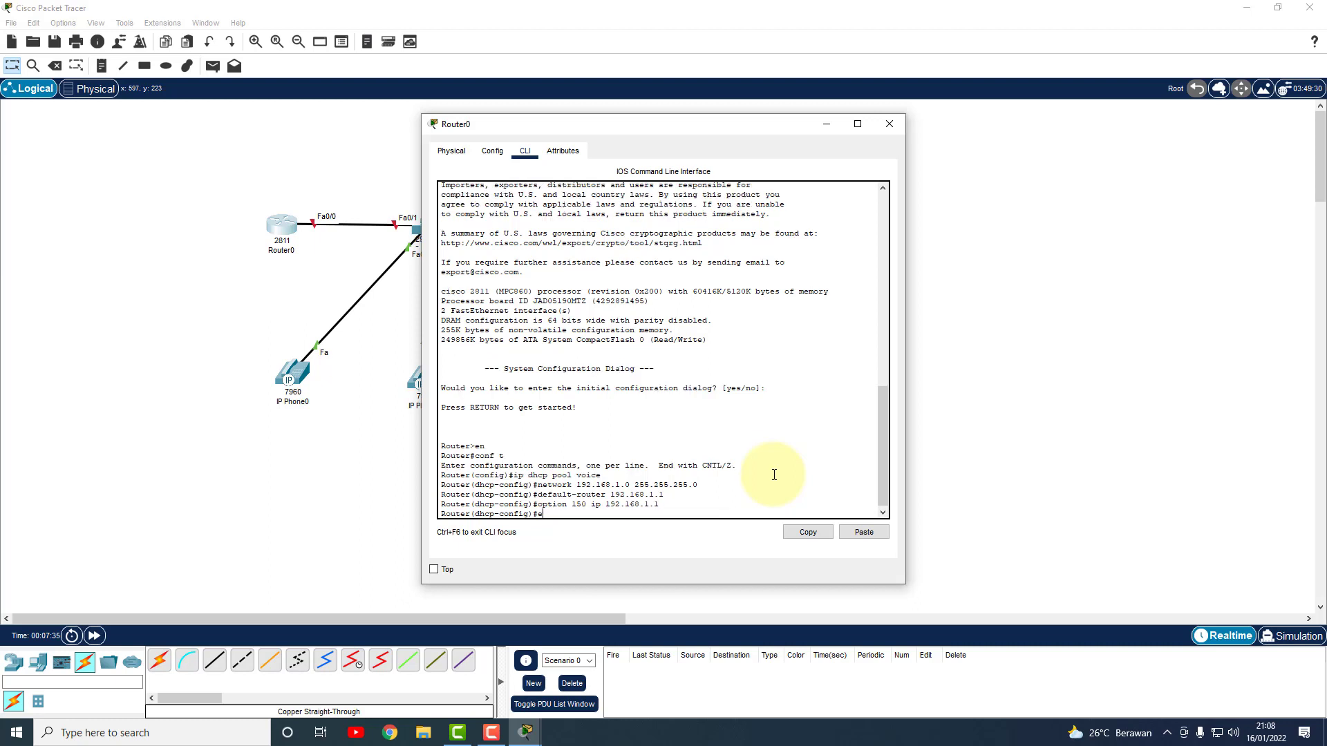
pyautogui.press('Return')
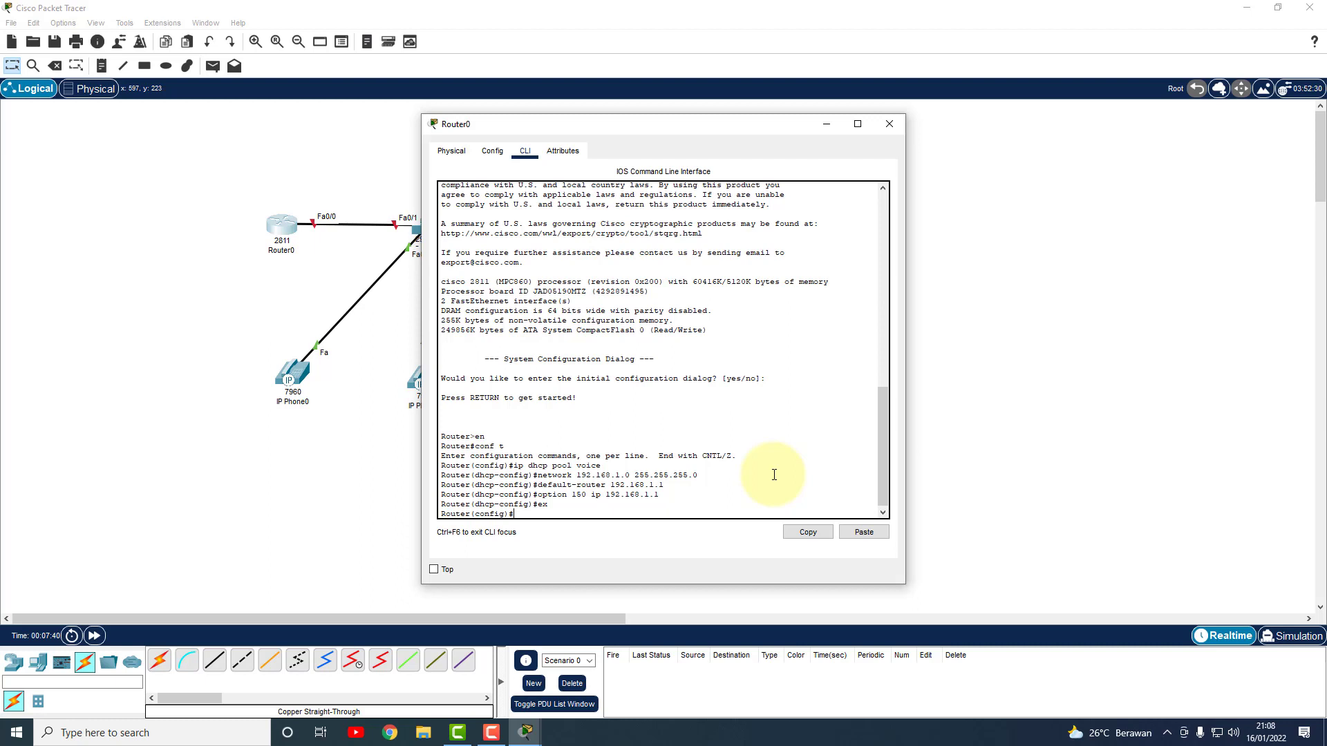
pyautogui.write('ip dhcp excluded-address 192.168.1.1')
pyautogui.press('Return')
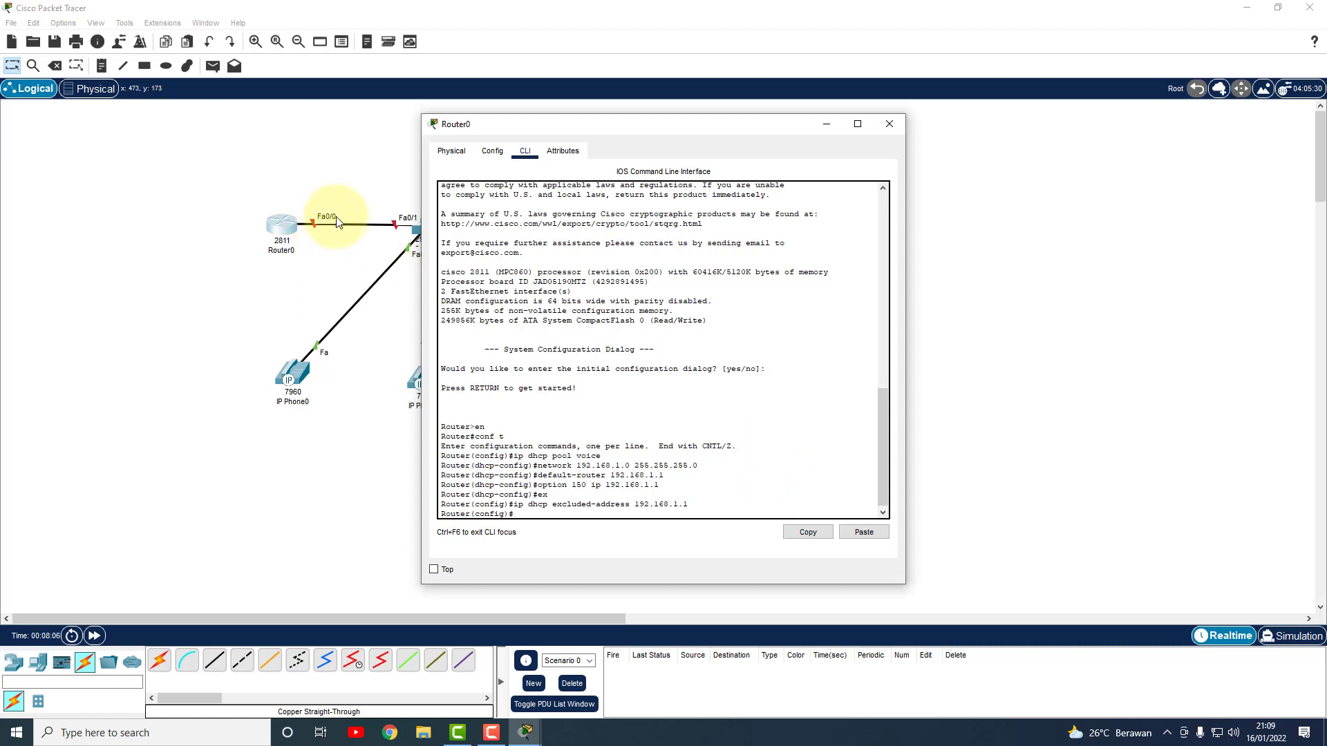
# - Give the router's FastEthernet 0/0 interface the address 192.168.1.1 255.255.255.0 and enable it with no sh
pyautogui.moveTo(592, 126); pyautogui.dragTo(631, 115)
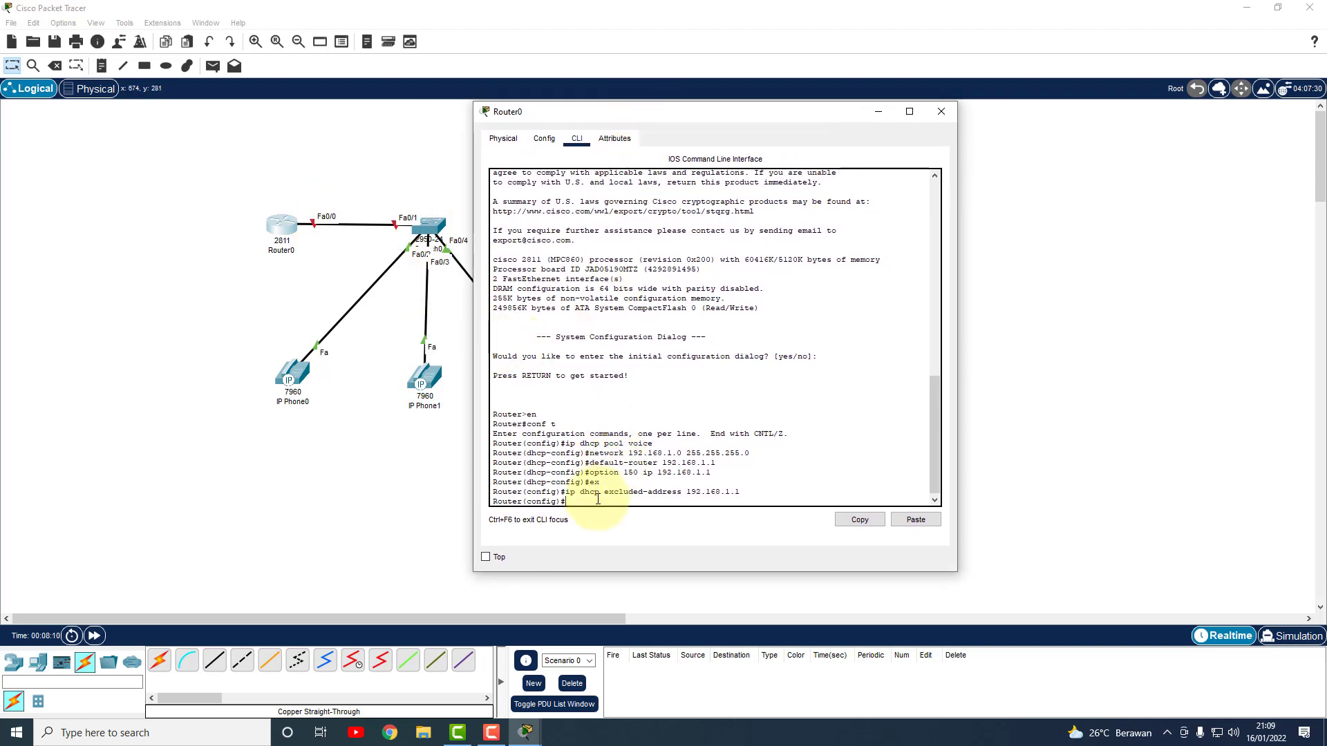
pyautogui.write('int fa 0/0')
pyautogui.press('Return')
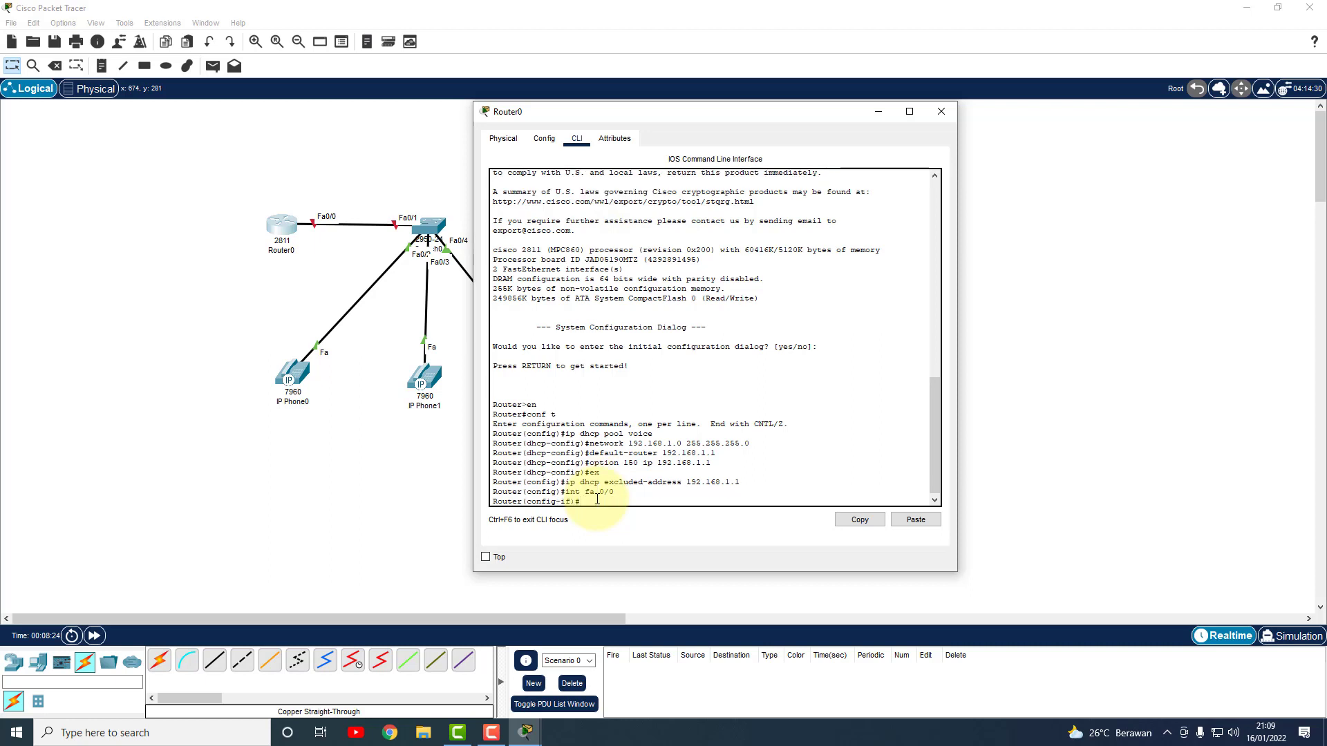
pyautogui.write('ip add 192.168.1.1')
pyautogui.write('255.255.255.0')
pyautogui.press('Return')
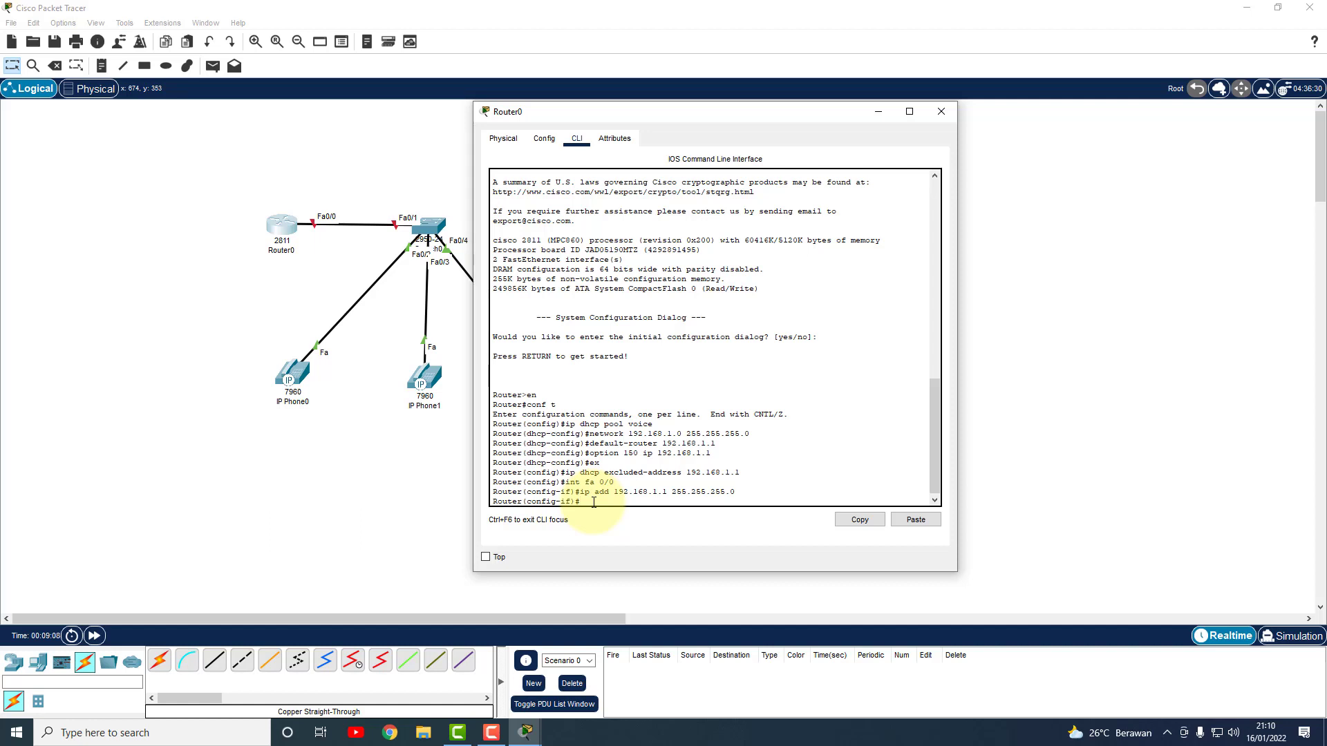
pyautogui.write('no sh')
pyautogui.press('Return')
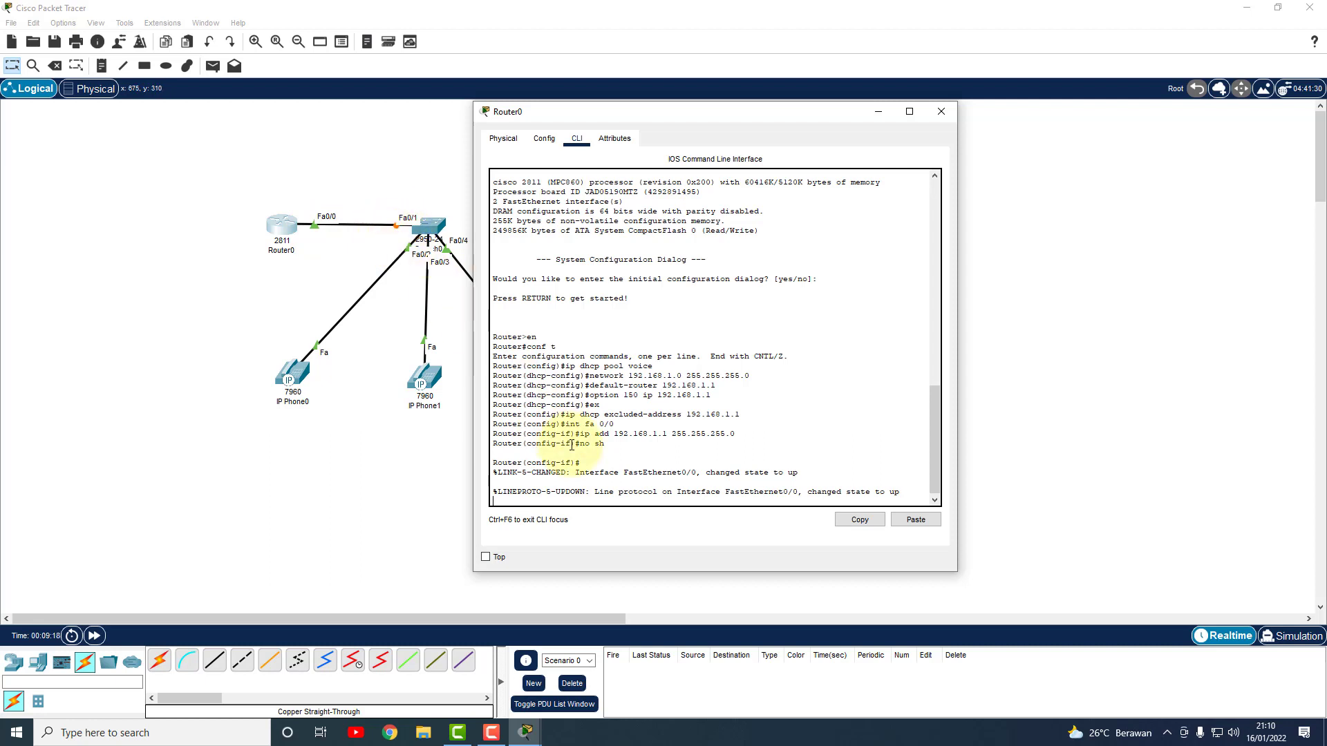
pyautogui.press('Return')
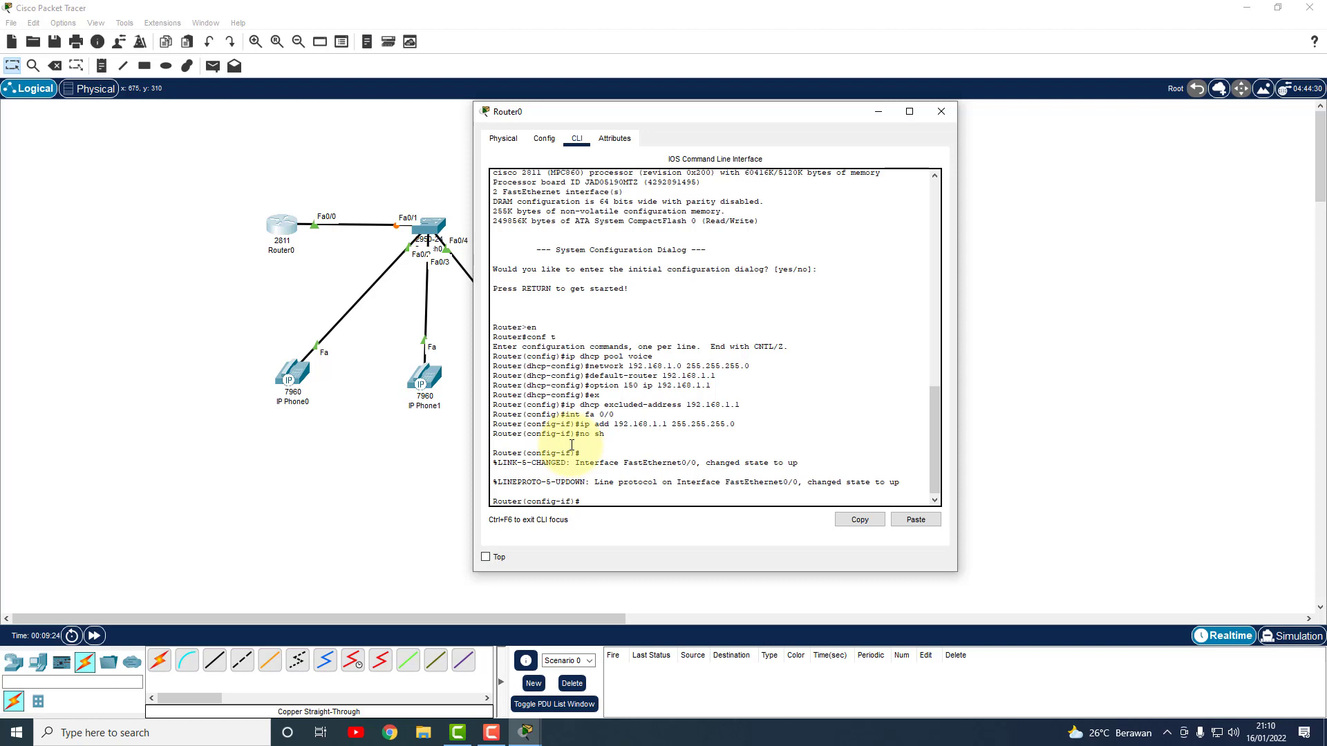
# - Enter telephony-service configuration on the router and set max-ephone 3 and max-dn 3
pyautogui.write('tel')
pyautogui.write('ephony')
pyautogui.write('y-se')
pyautogui.write('rvice')
pyautogui.press('Return')
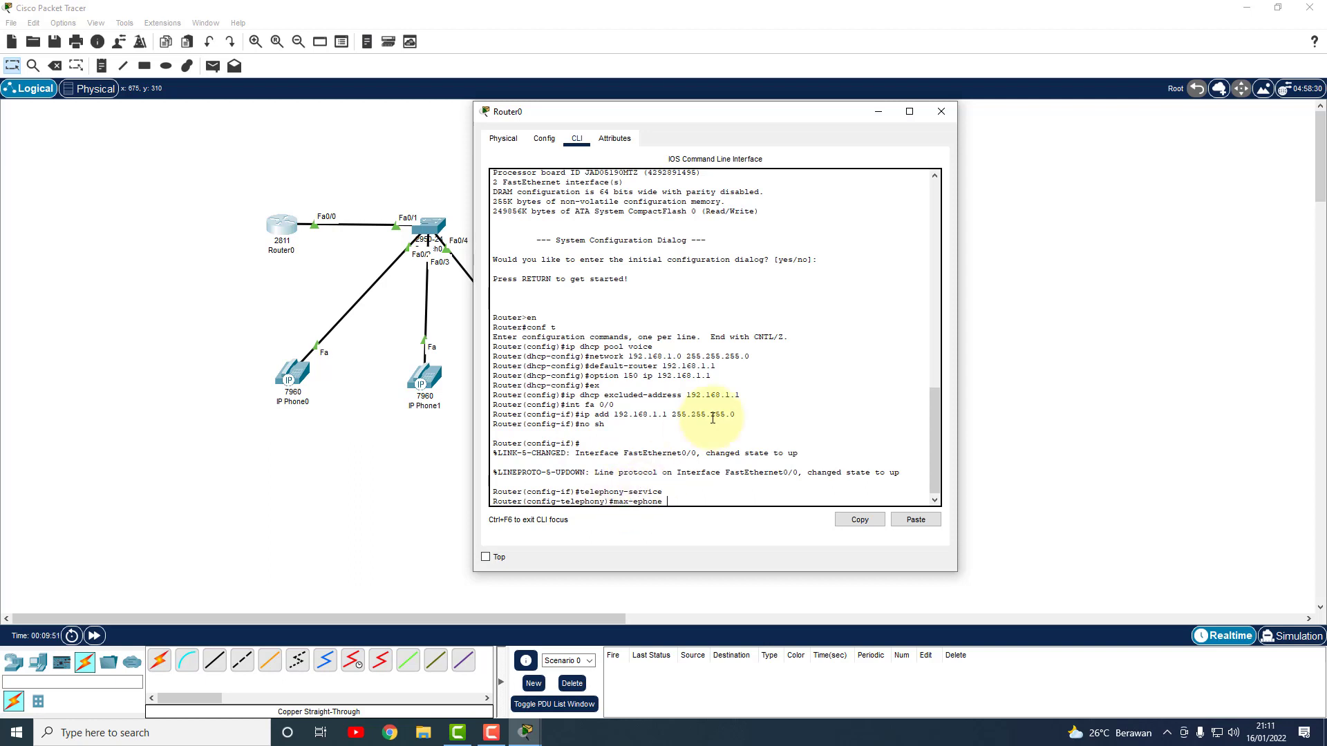
pyautogui.moveTo(669, 112); pyautogui.dragTo(879, 130)
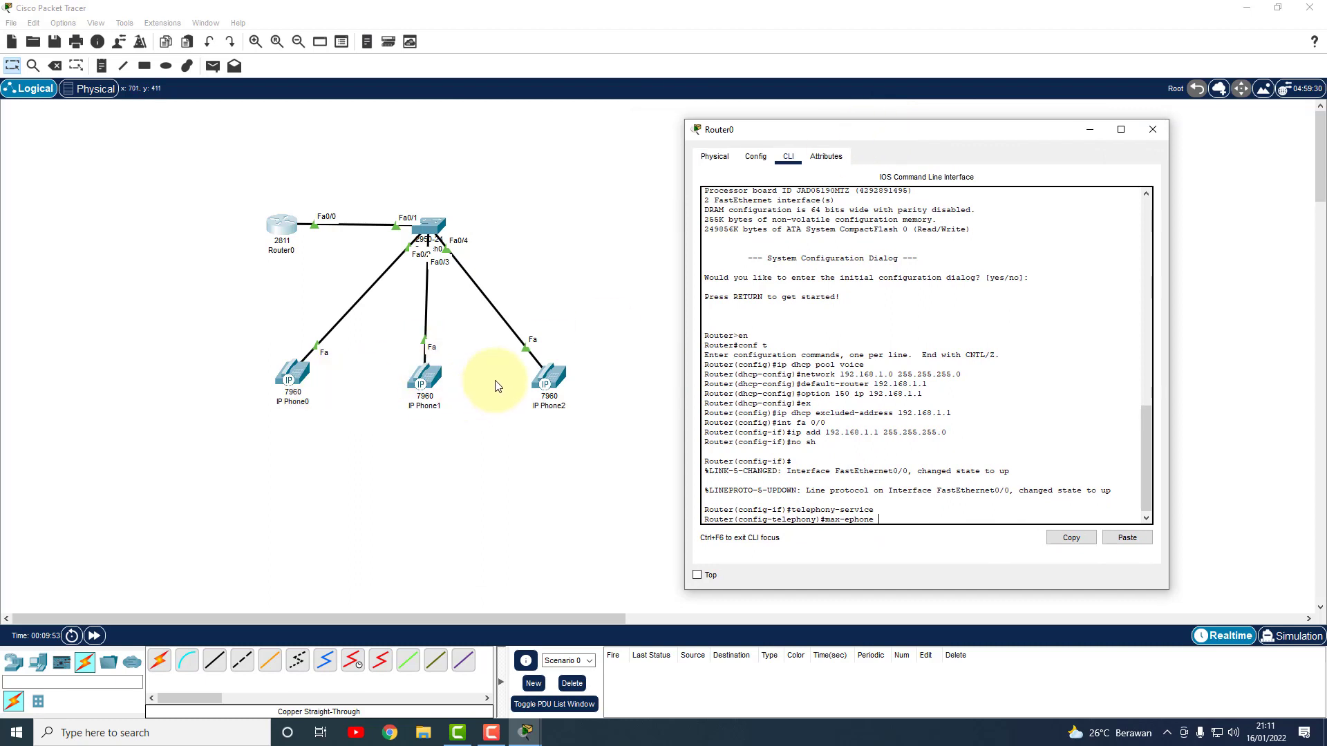
pyautogui.moveTo(843, 135); pyautogui.dragTo(733, 125)
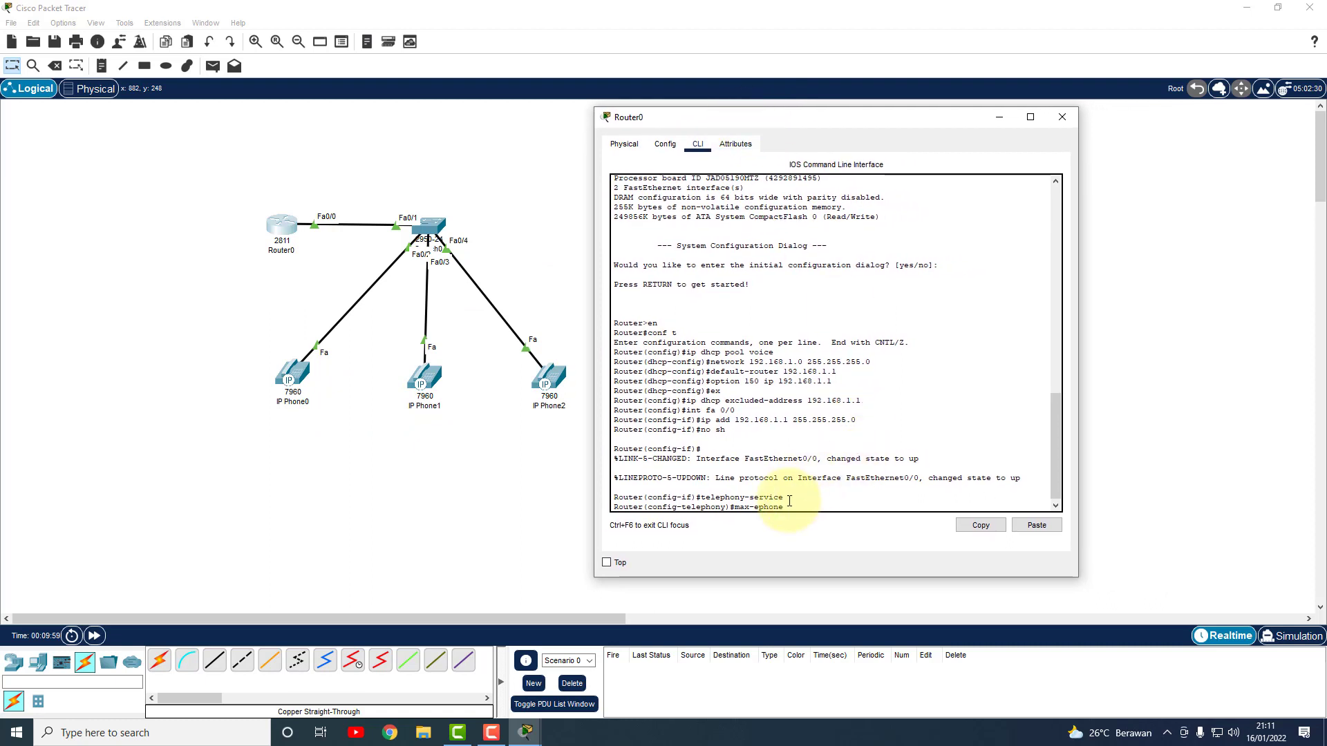
pyautogui.write('3')
pyautogui.press('Return')
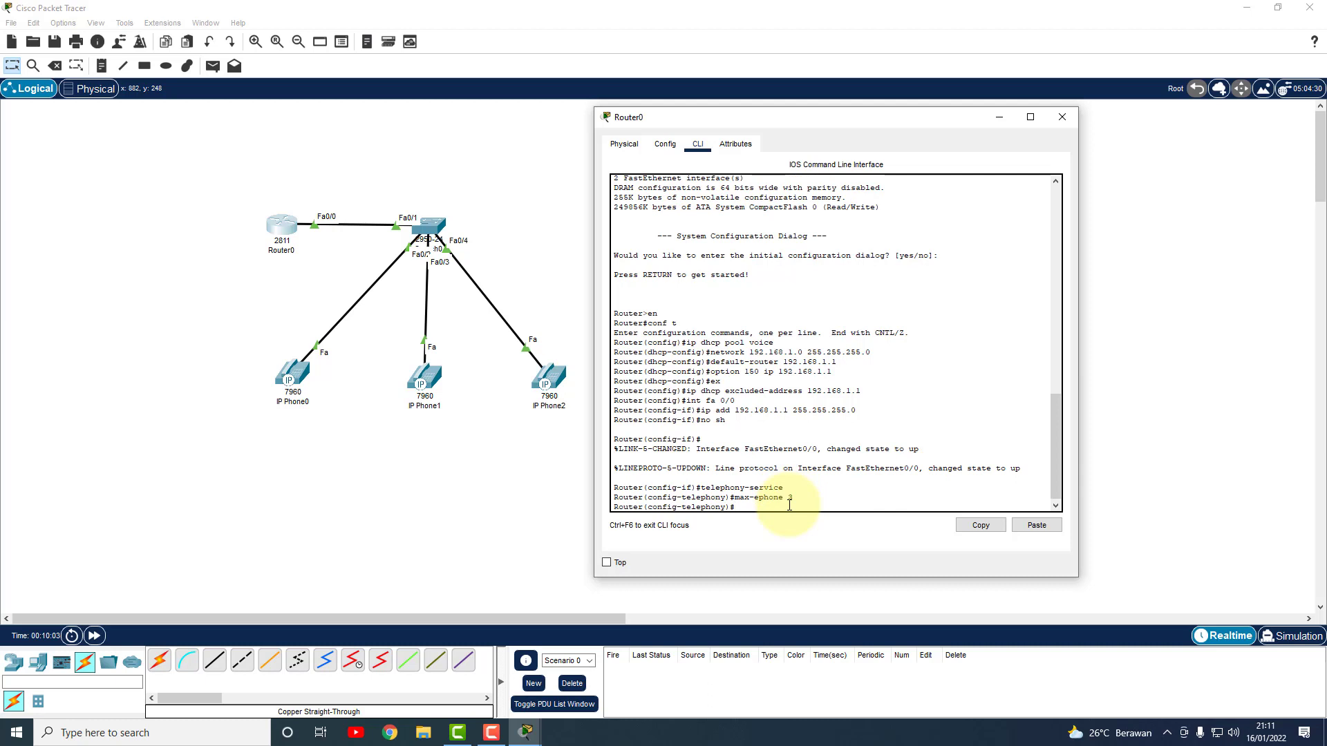
pyautogui.write('max-dn 3')
pyautogui.press('Return')
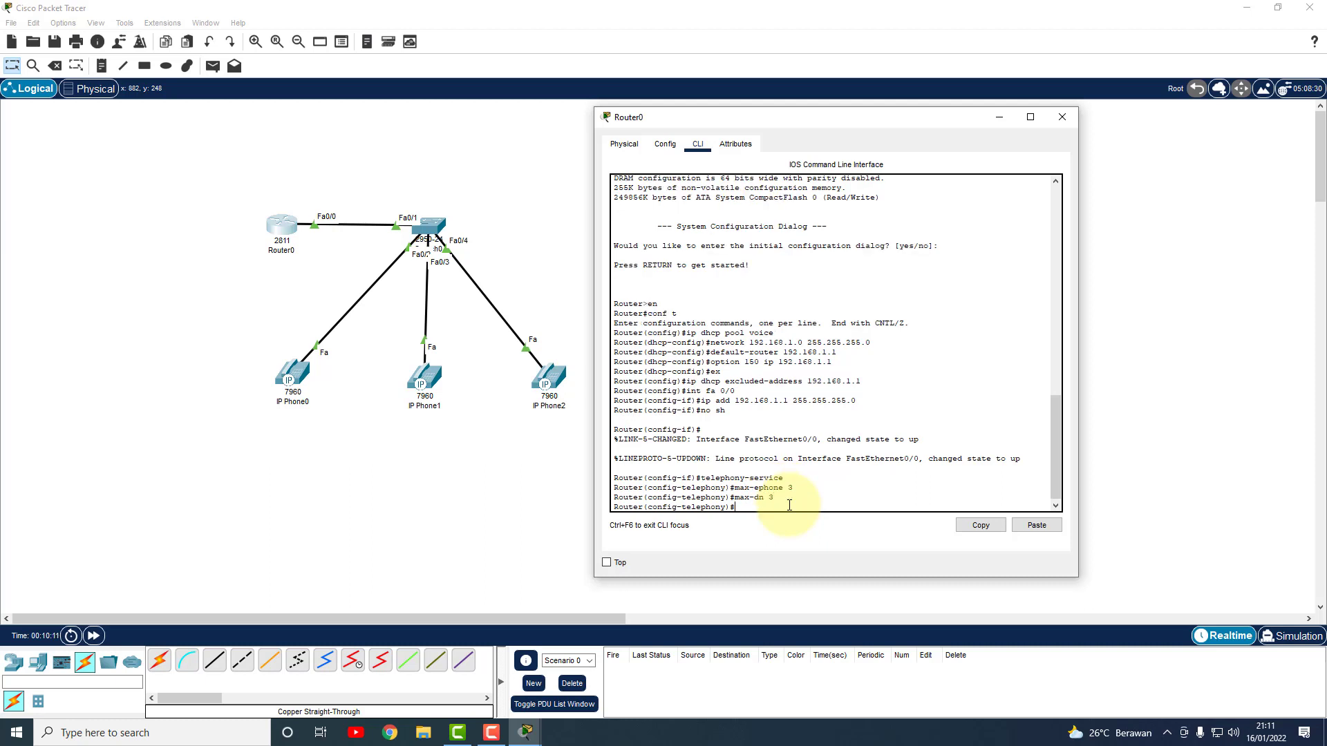
# - Set the telephony service's source address with ip source-address 192.168.1.1 port 2000
pyautogui.write('ip source')
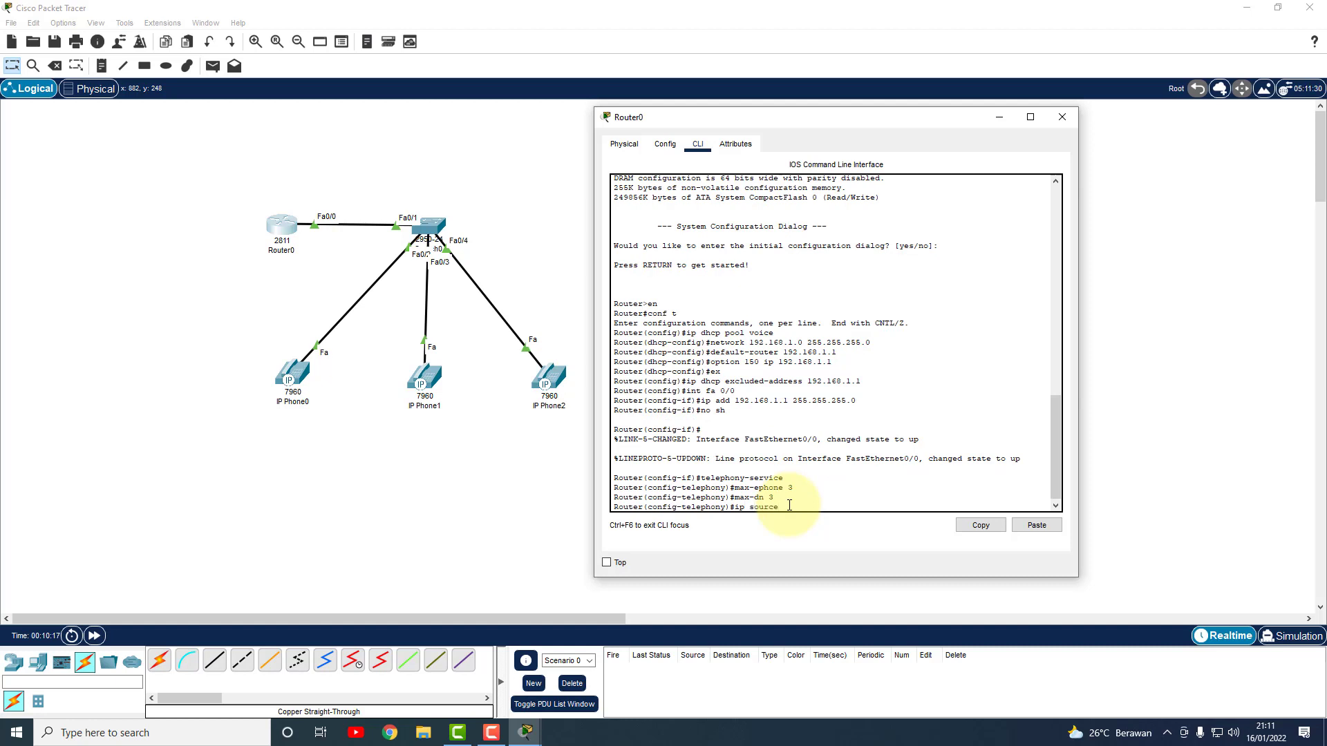
pyautogui.write('-addre')
pyautogui.write('ss 192.168.1.1')
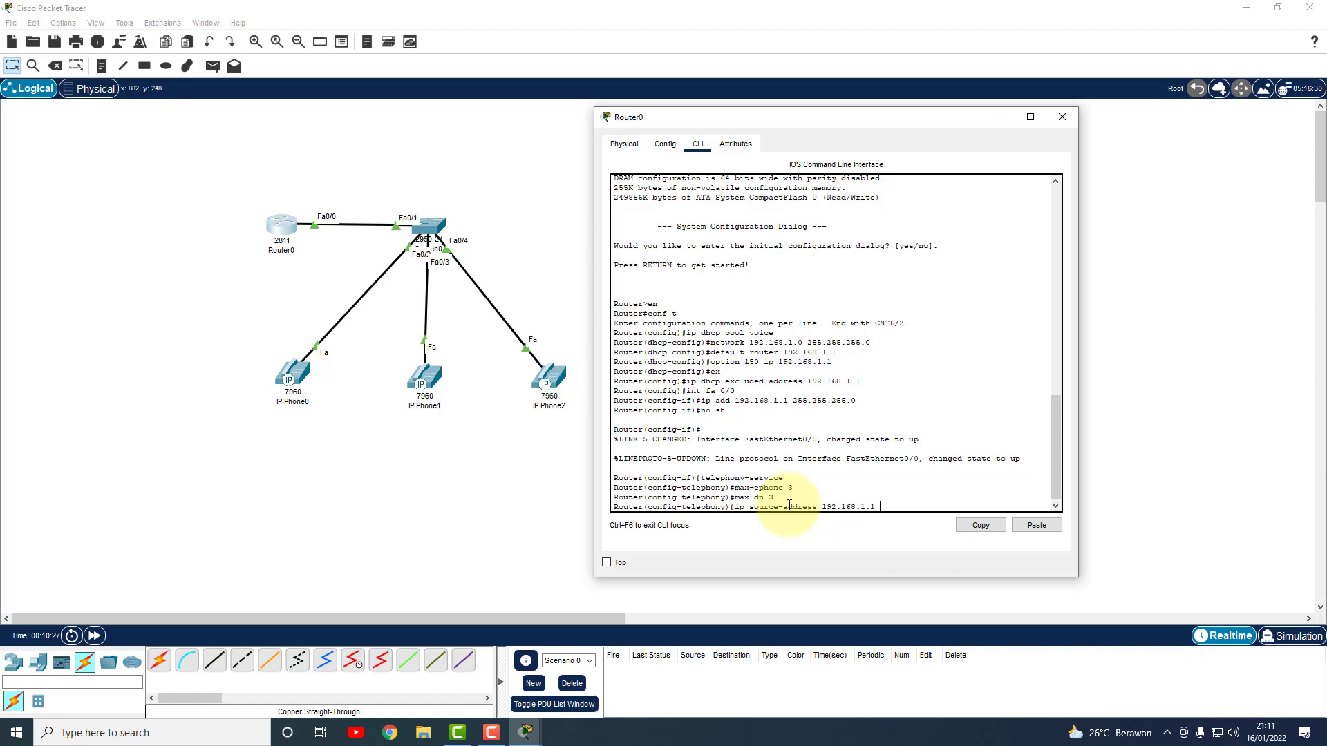
pyautogui.write(' port 2000')
pyautogui.press('Return')
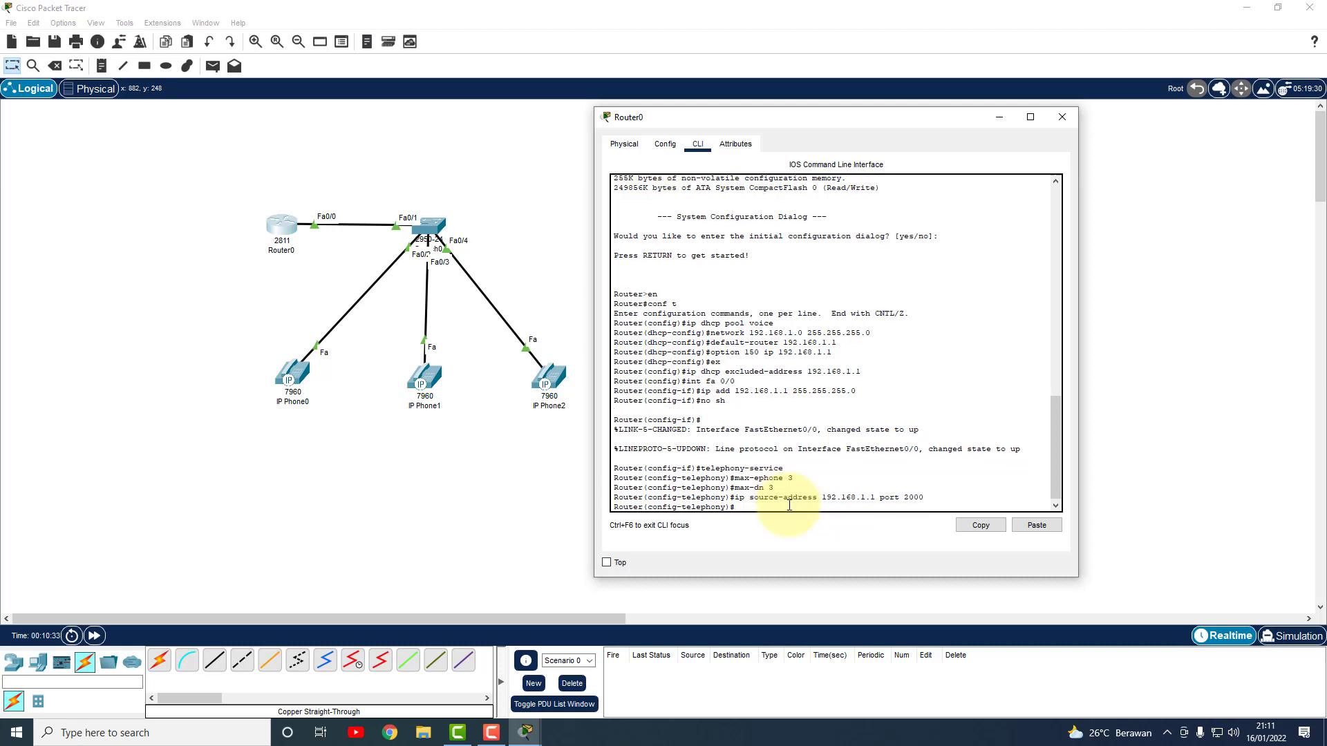
# - Add the telephony auto-assignment ranges with auto assign 4 to 6, auto assign 3 to 3 and auto assign 1 to 3
pyautogui.write('auto assign 4 to 6')
pyautogui.press('Return')
pyautogui.write('aut')
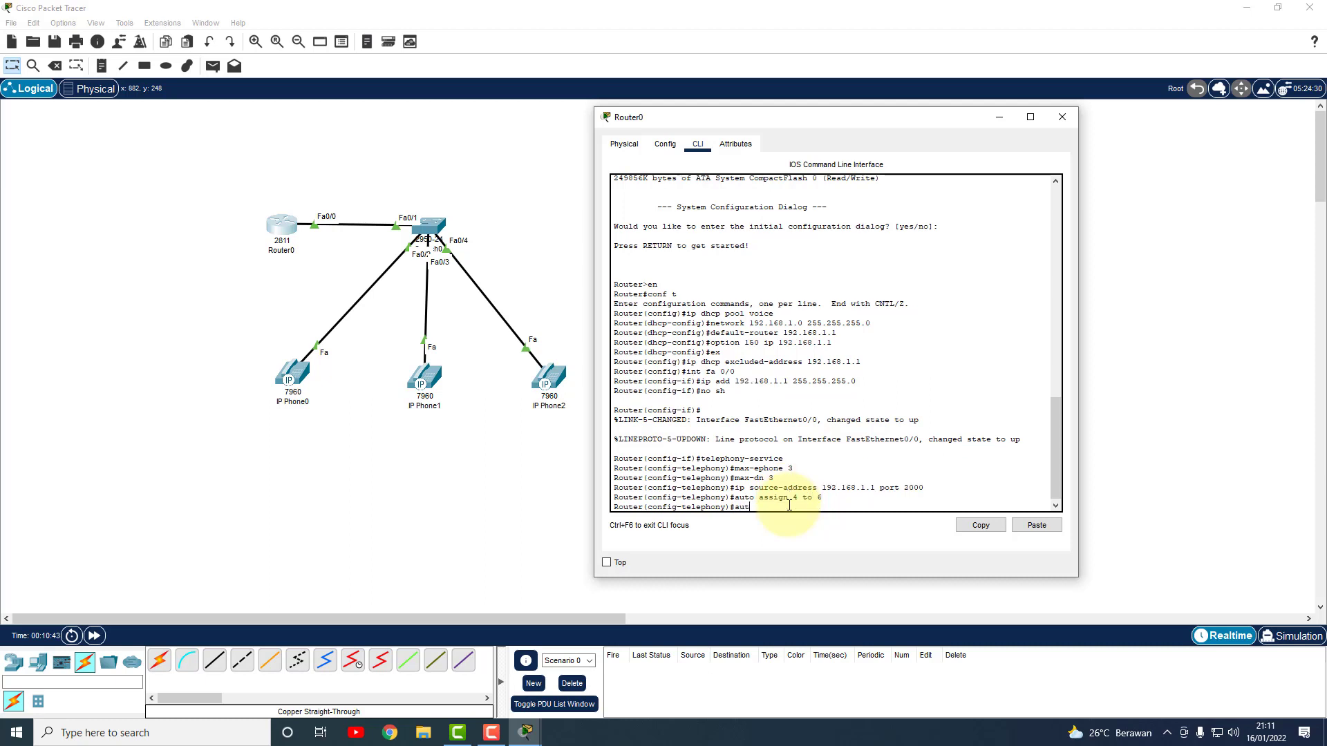
pyautogui.write('o assign 3 to 3')
pyautogui.press('Return')
pyautogui.write('auto a')
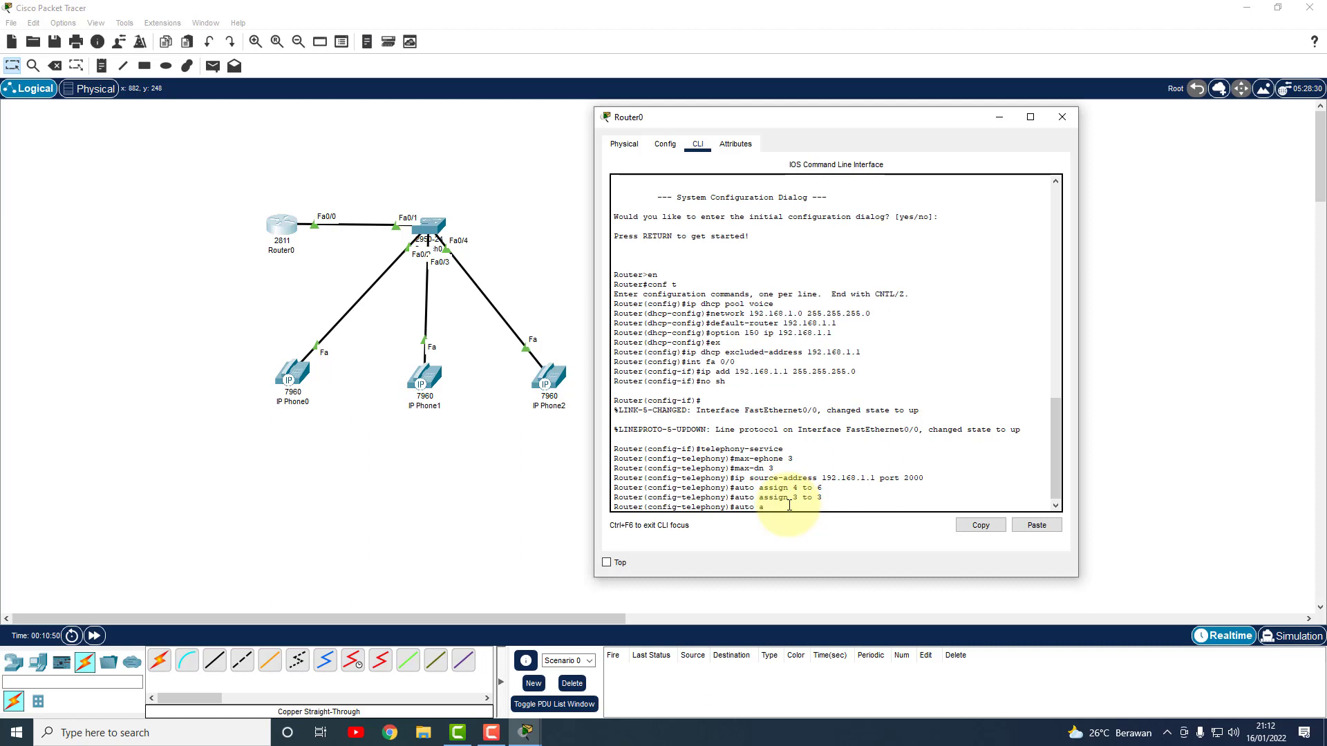
pyautogui.write('ssign 1 to 3')
pyautogui.press('Return')
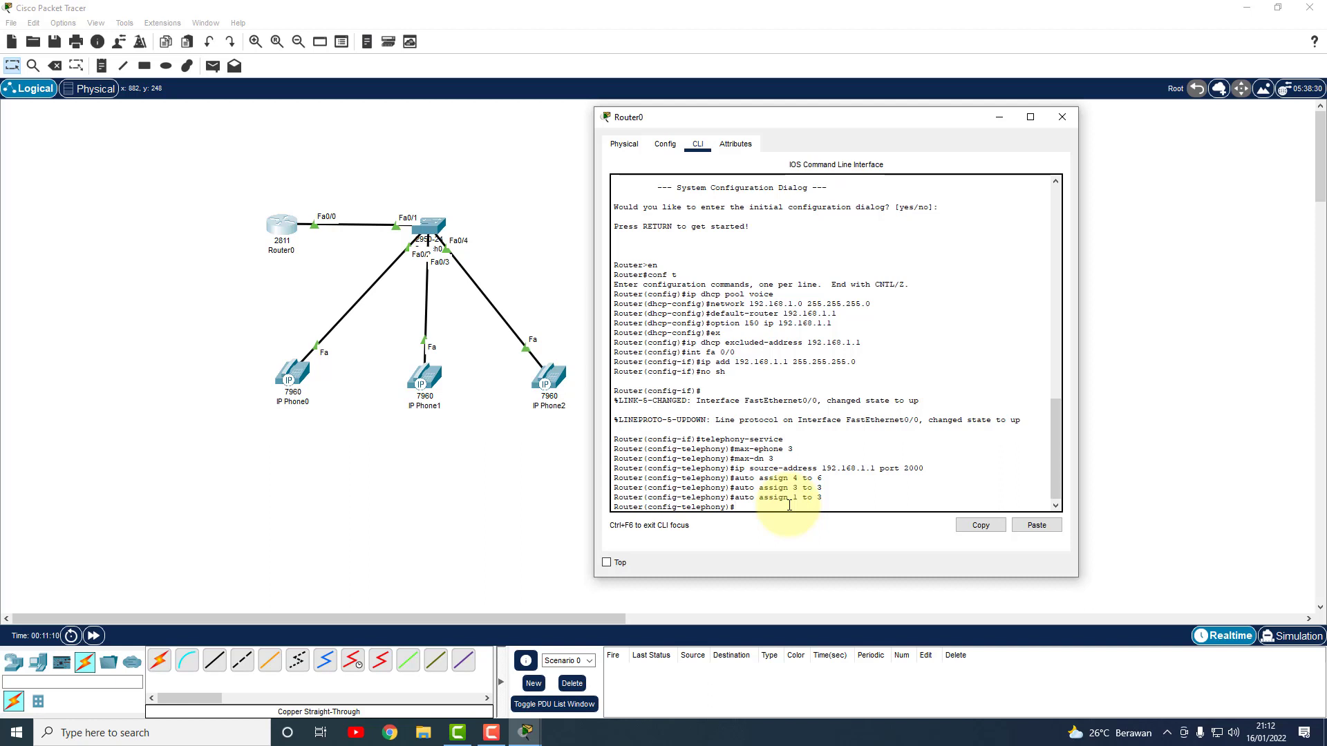
# - Create the first directory line with ephone-dn 1 and assign it number 123
pyautogui.write('ephon%DHCPD-4-PING_CONFLICT: DHCP address conflict:  server')
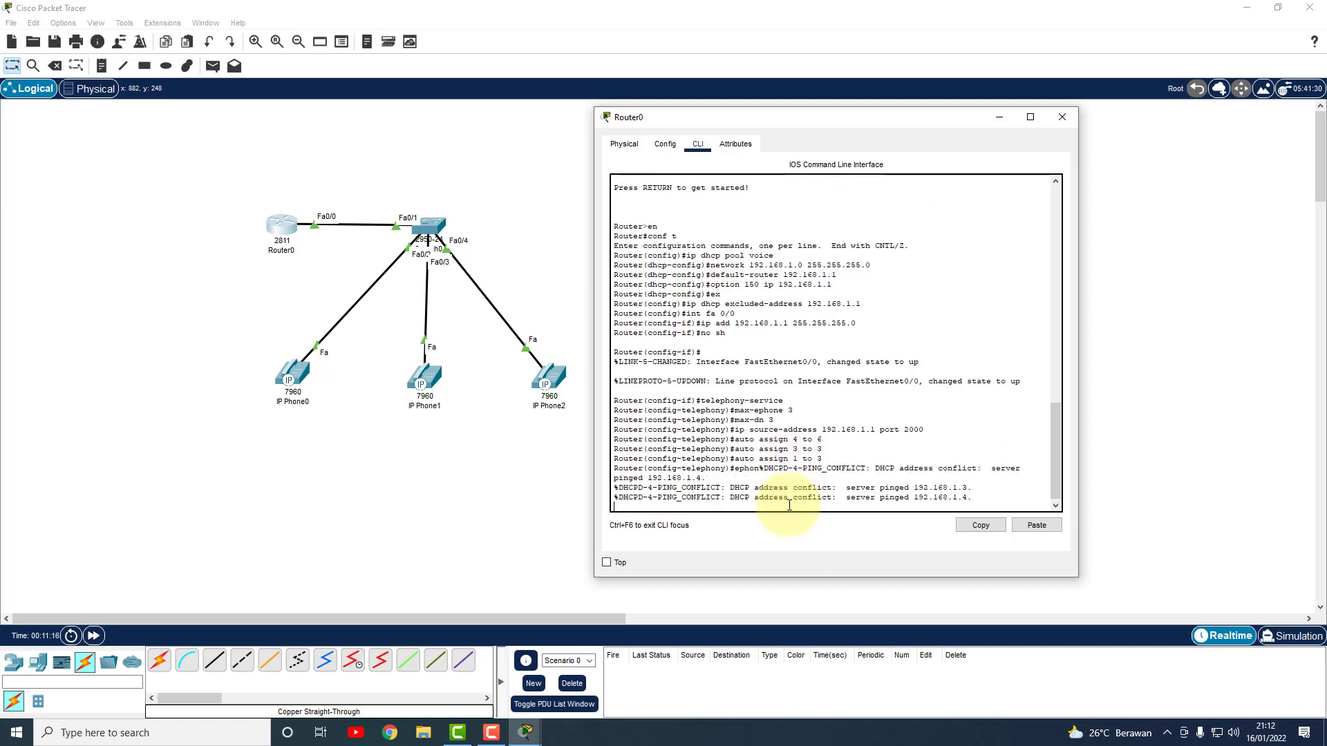
pyautogui.press('Return')
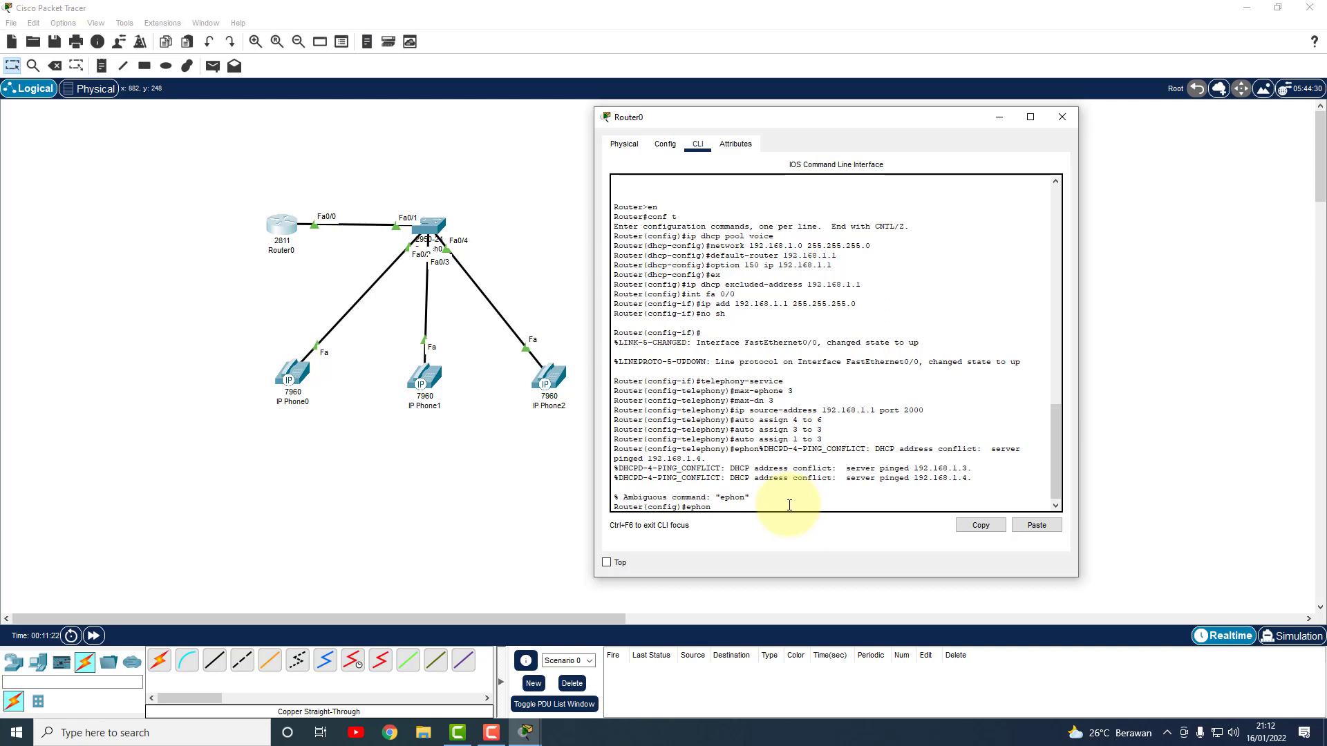
pyautogui.press('BackSpace')
pyautogui.press('BackSpace')
pyautogui.press('BackSpace')
pyautogui.write('hone-dn')
pyautogui.press('Return')
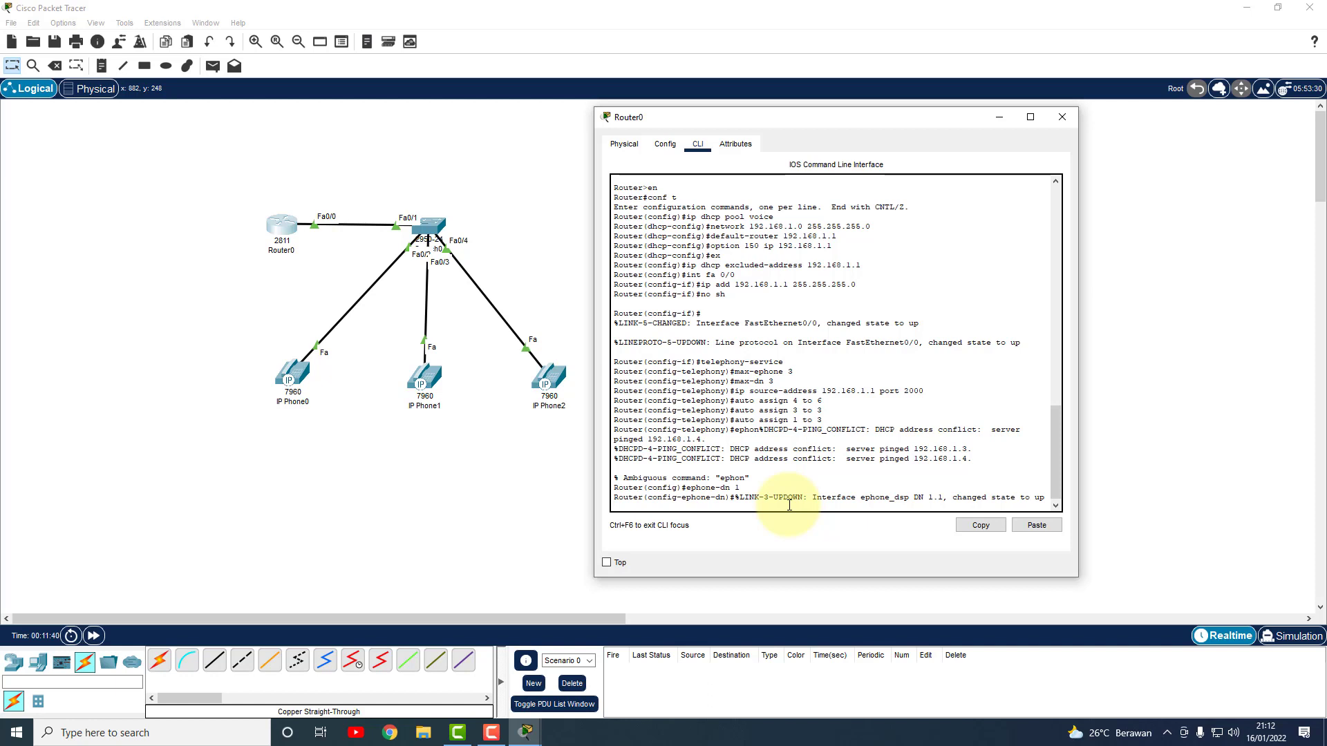
pyautogui.press('Return')
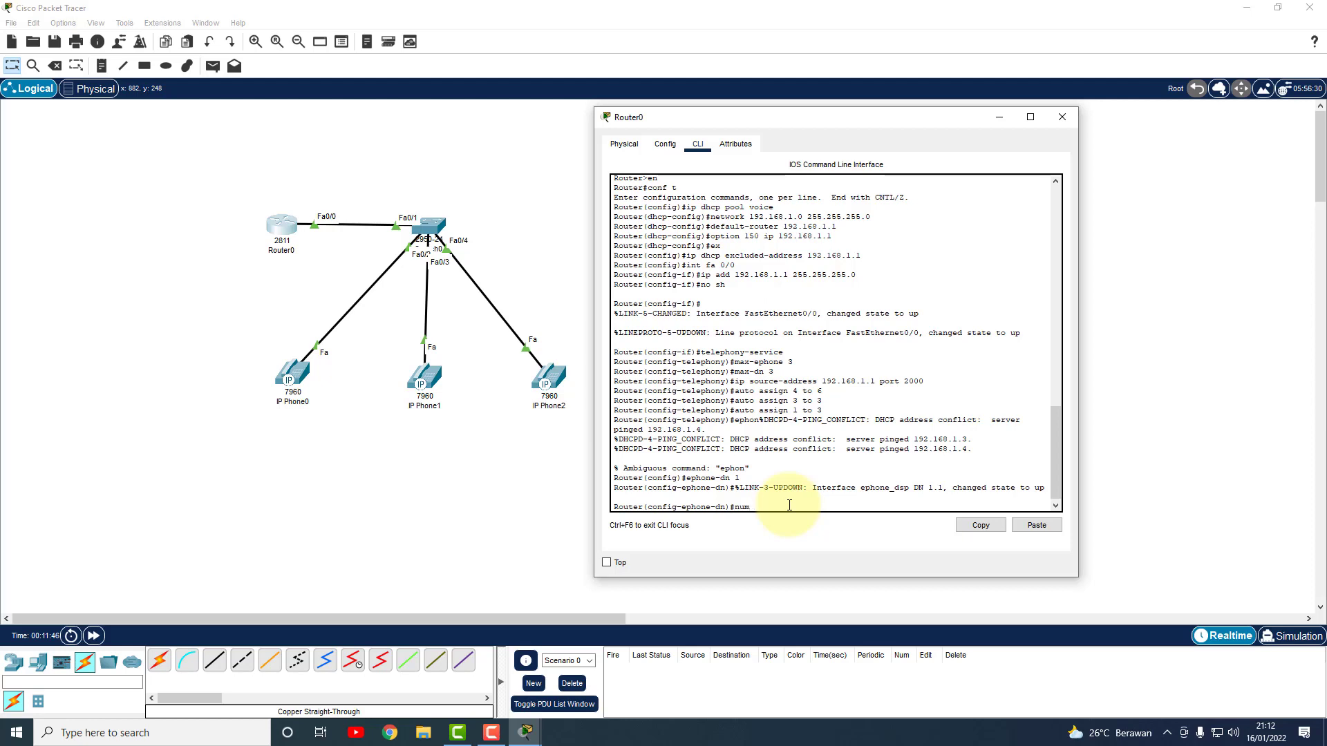
pyautogui.write('number 123')
pyautogui.press('Return')
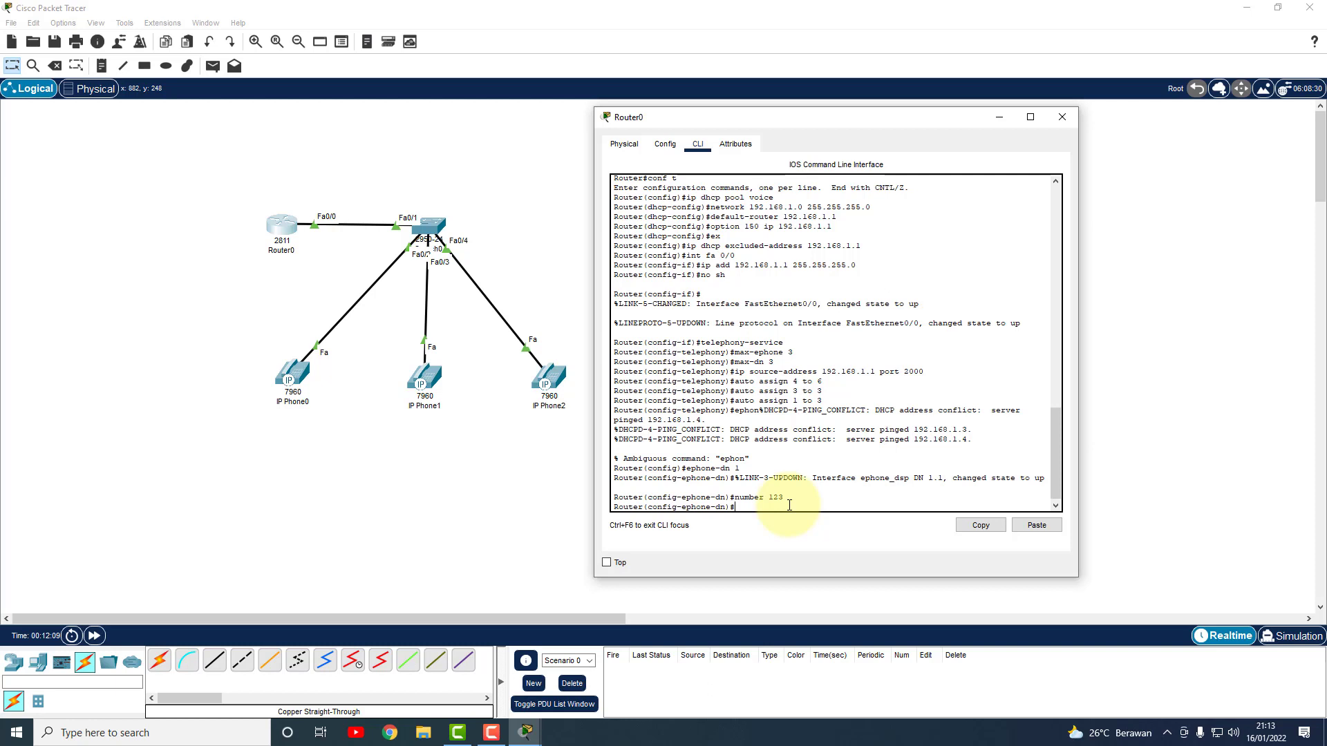
pyautogui.press('Return')
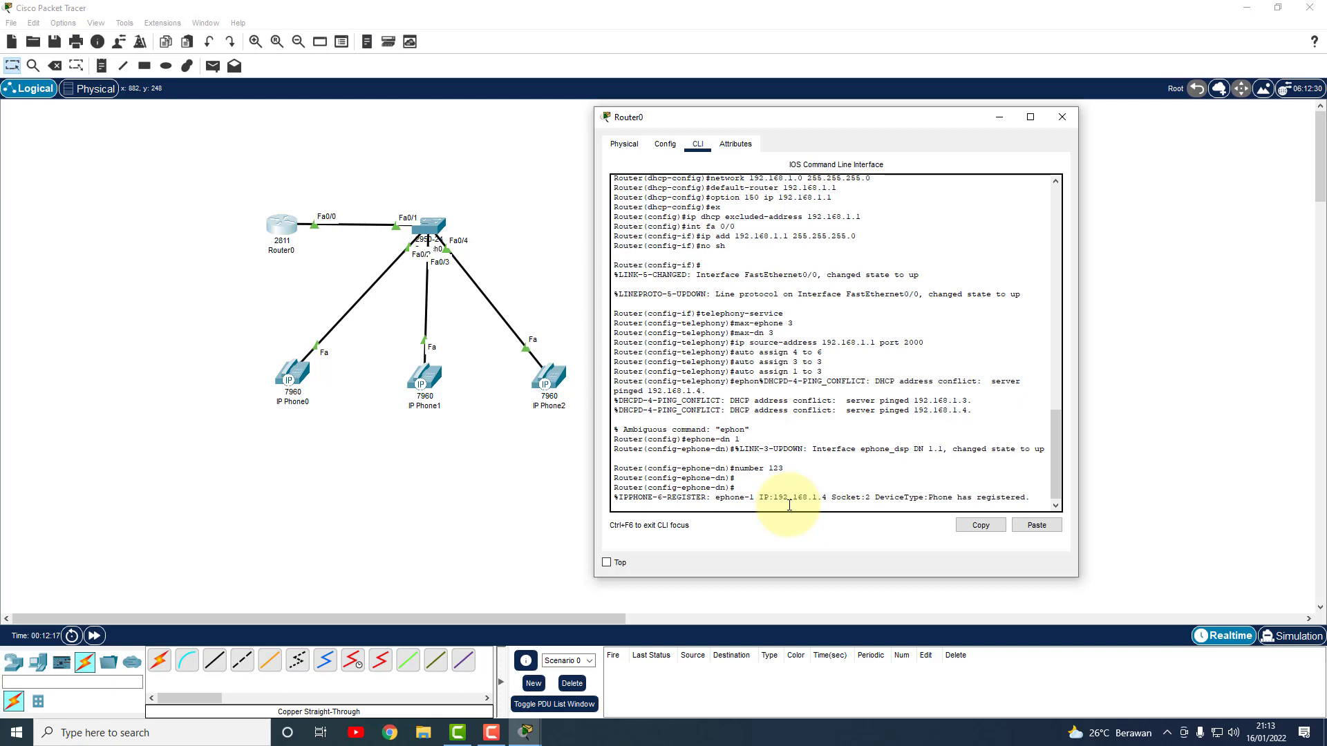
pyautogui.press('Return')
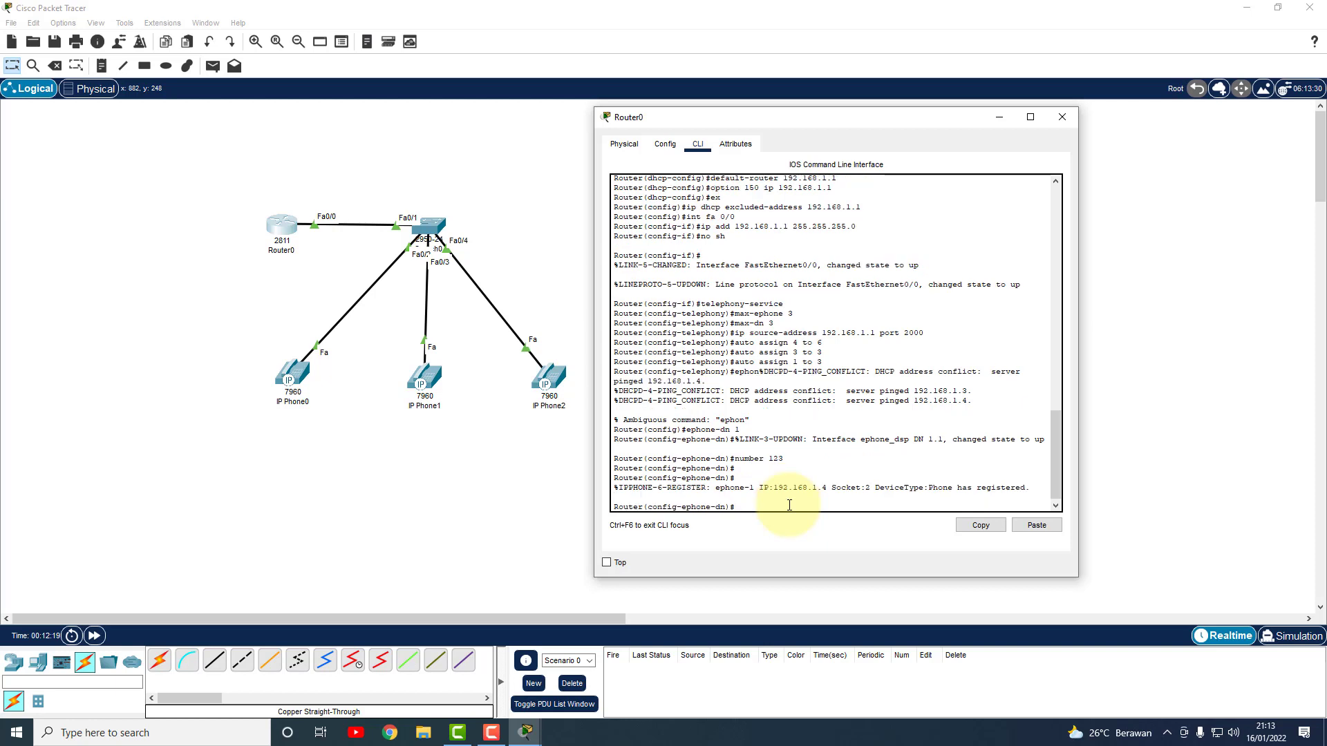
# - Create the second directory line with ephone-dn 2 and assign it number 234
pyautogui.write('ephone-dn 2')
pyautogui.press('Return')
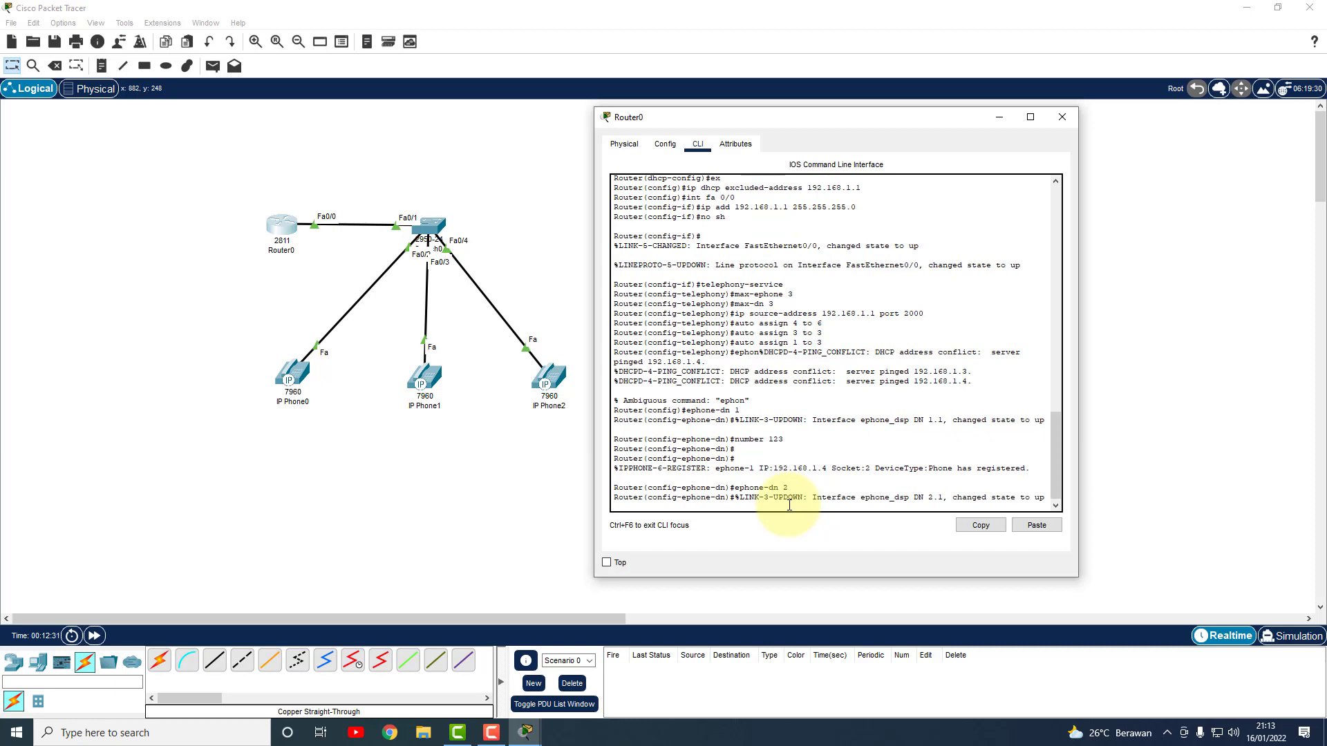
pyautogui.press('Return')
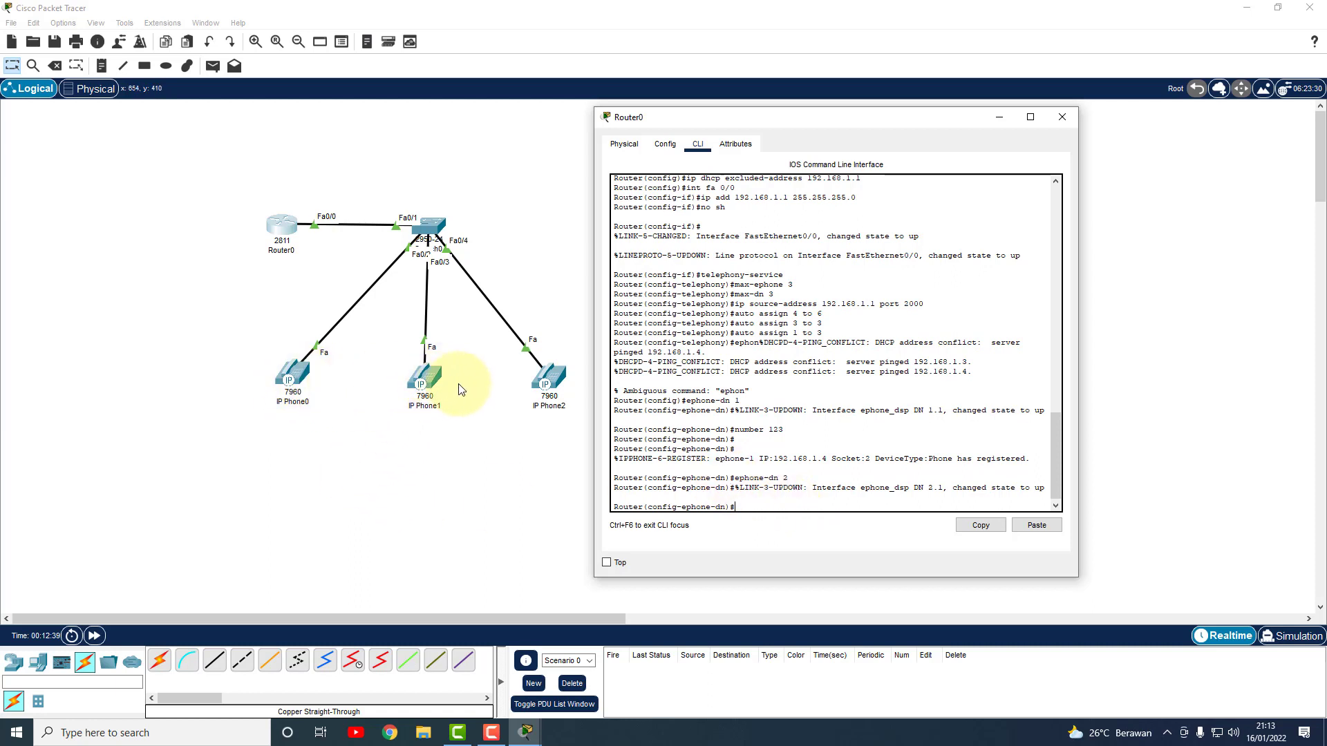
pyautogui.write('234')
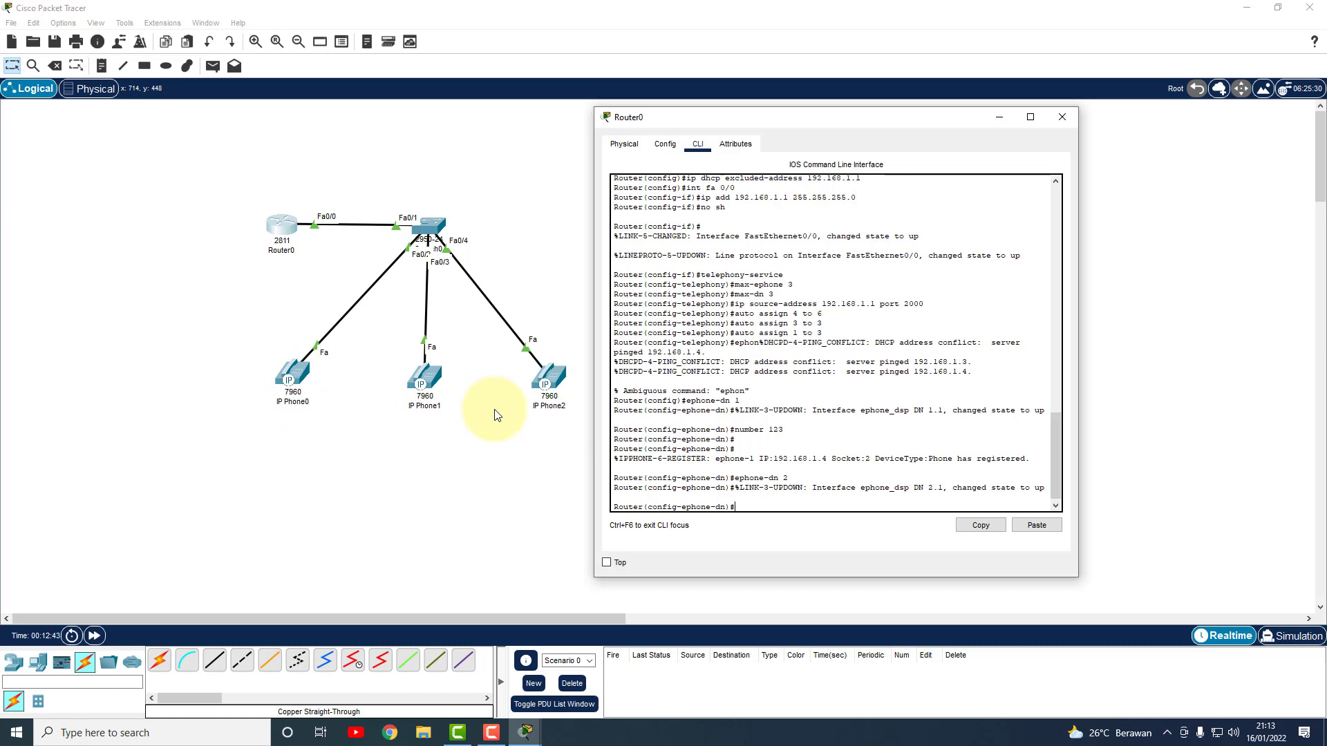
pyautogui.write('number 234')
pyautogui.press('Return')
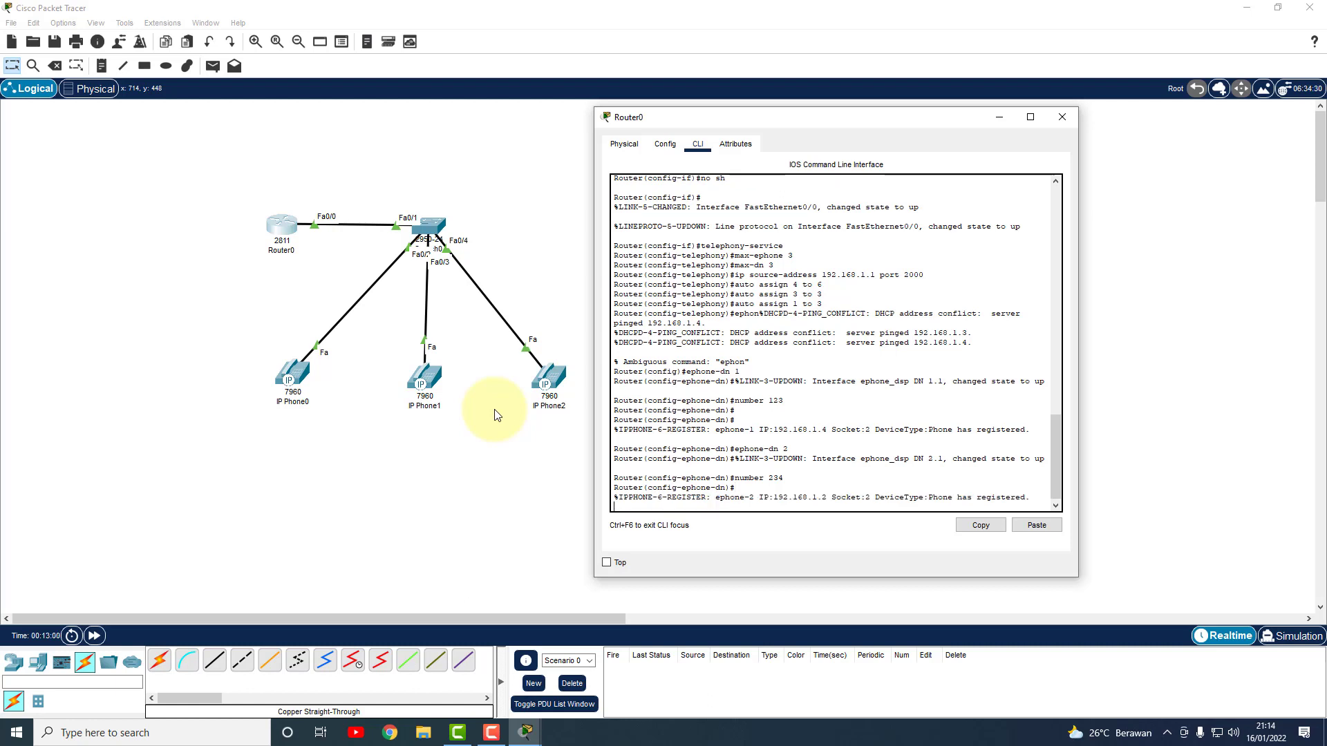
pyautogui.press('Return')
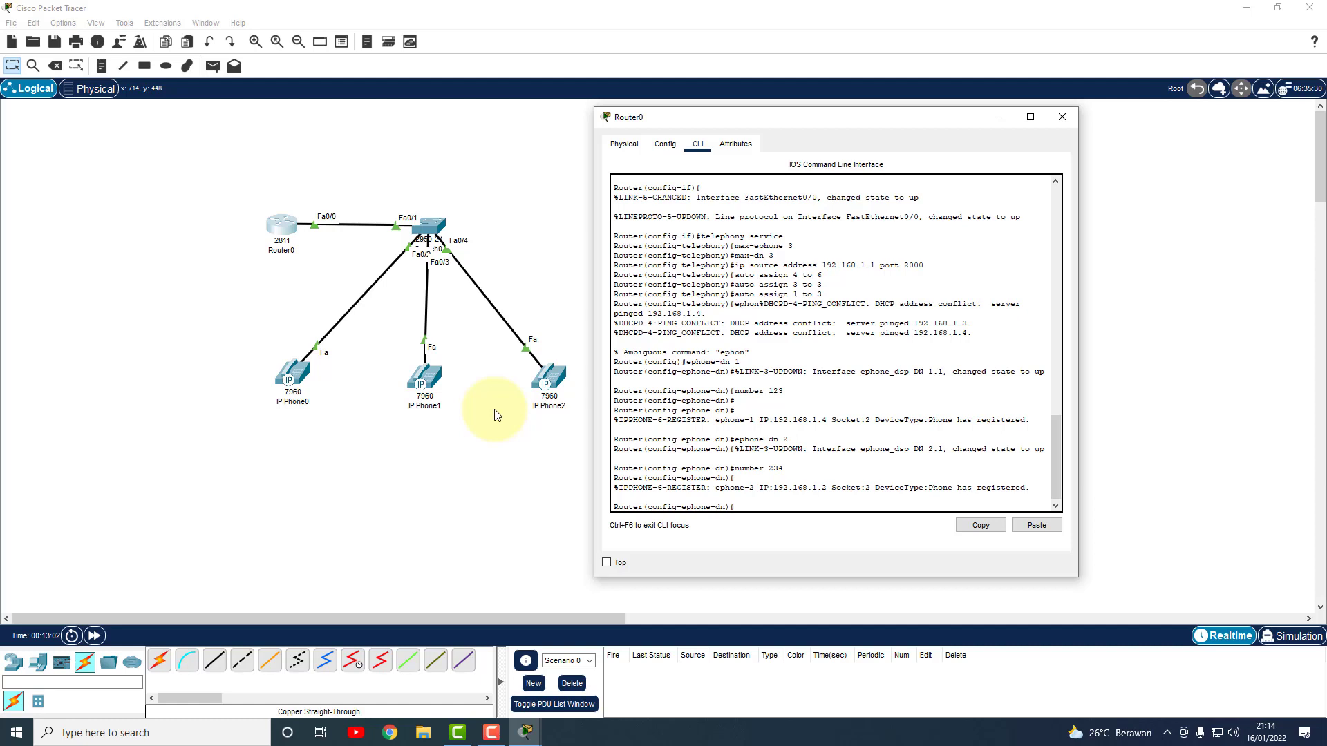
# - Create the third directory line with ephone-dn 3, assign it number 333, and check the phones' registration messages
pyautogui.write('ephone-dn 3')
pyautogui.press('Return')
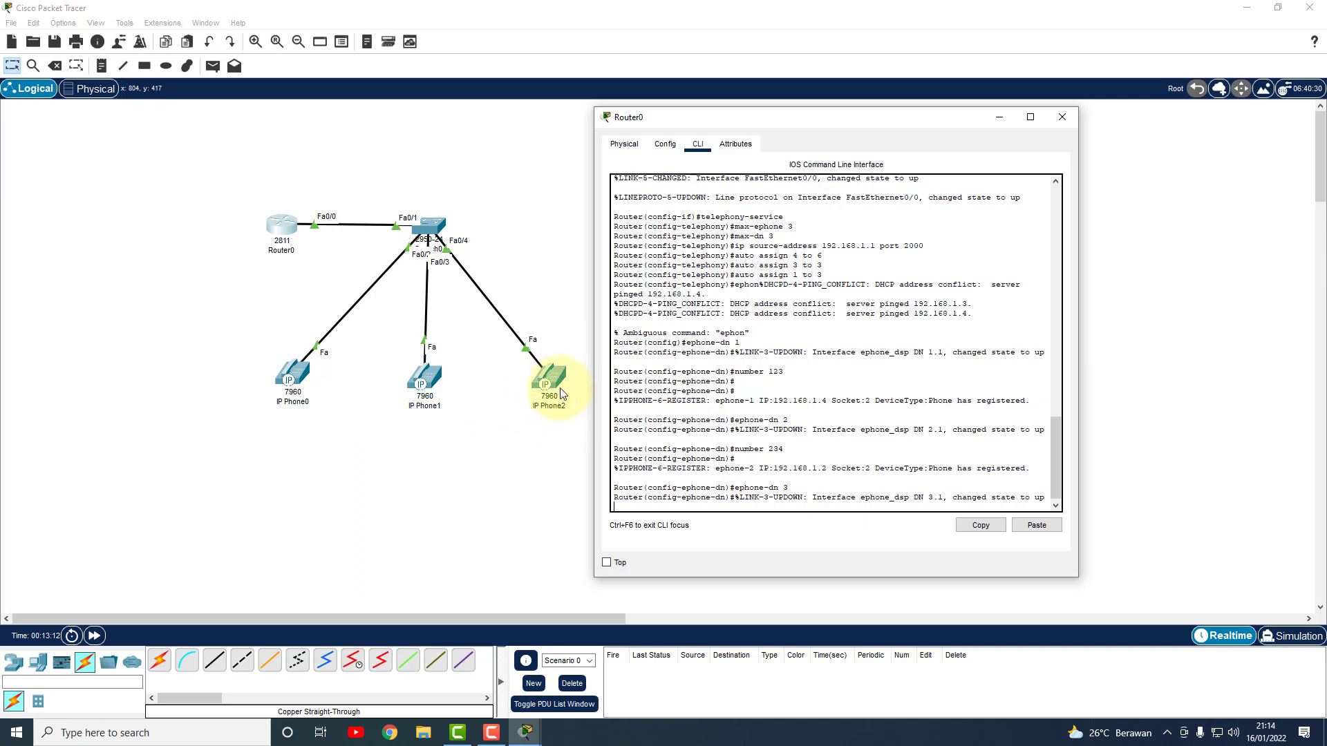
pyautogui.press('Return')
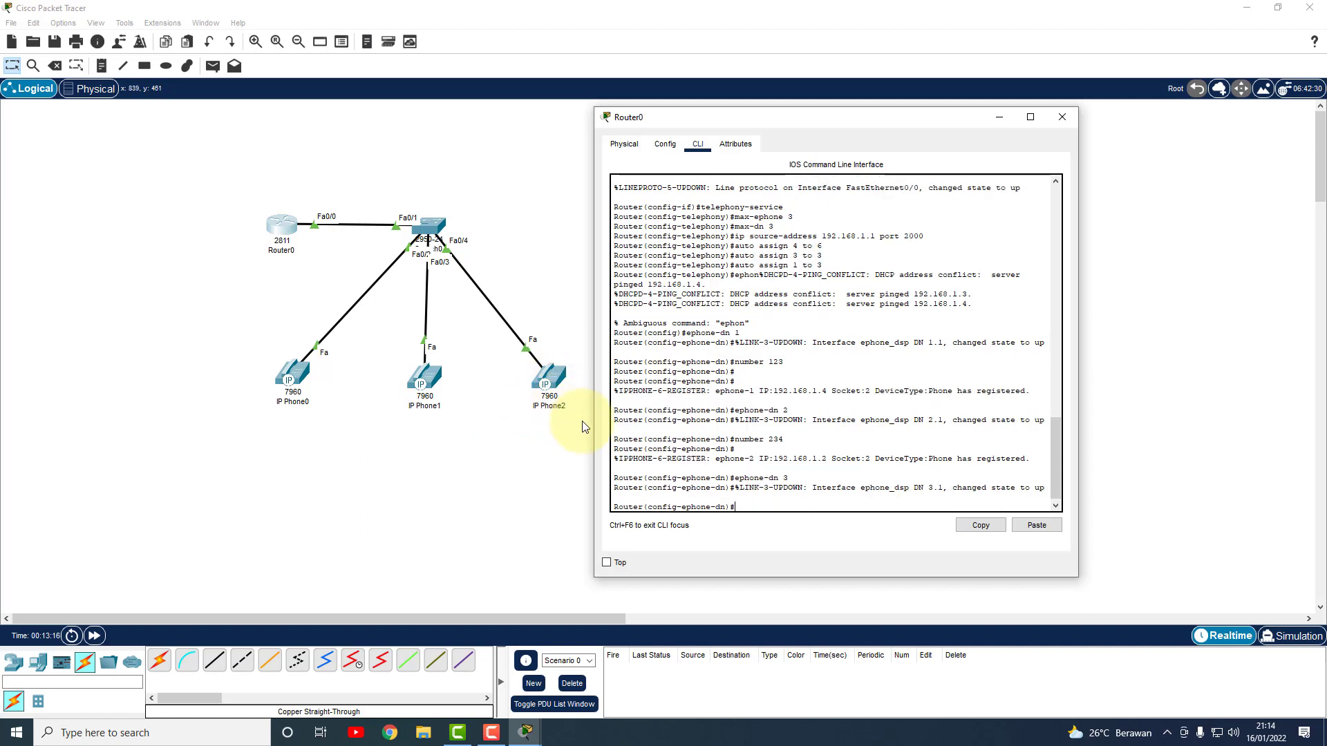
pyautogui.write('number 333')
pyautogui.press('Return')
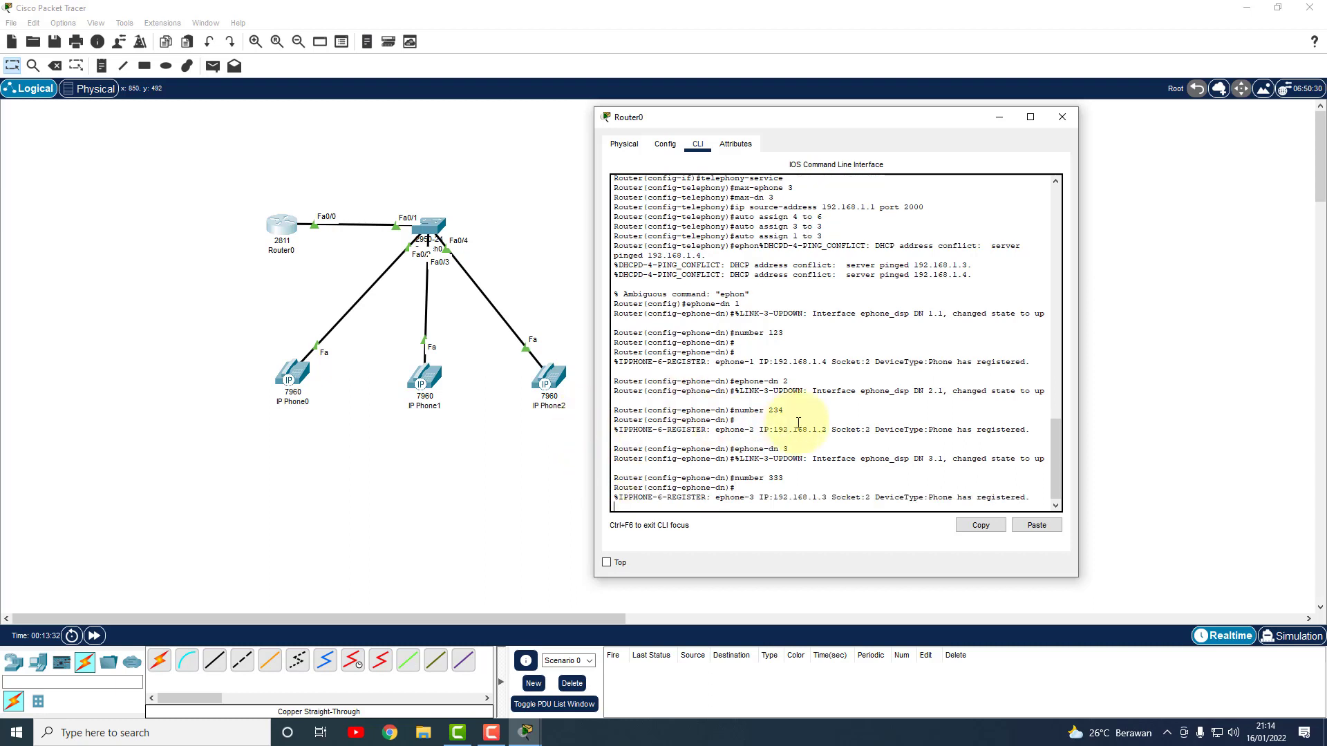
pyautogui.moveTo(992, 352); pyautogui.dragTo(958, 362)
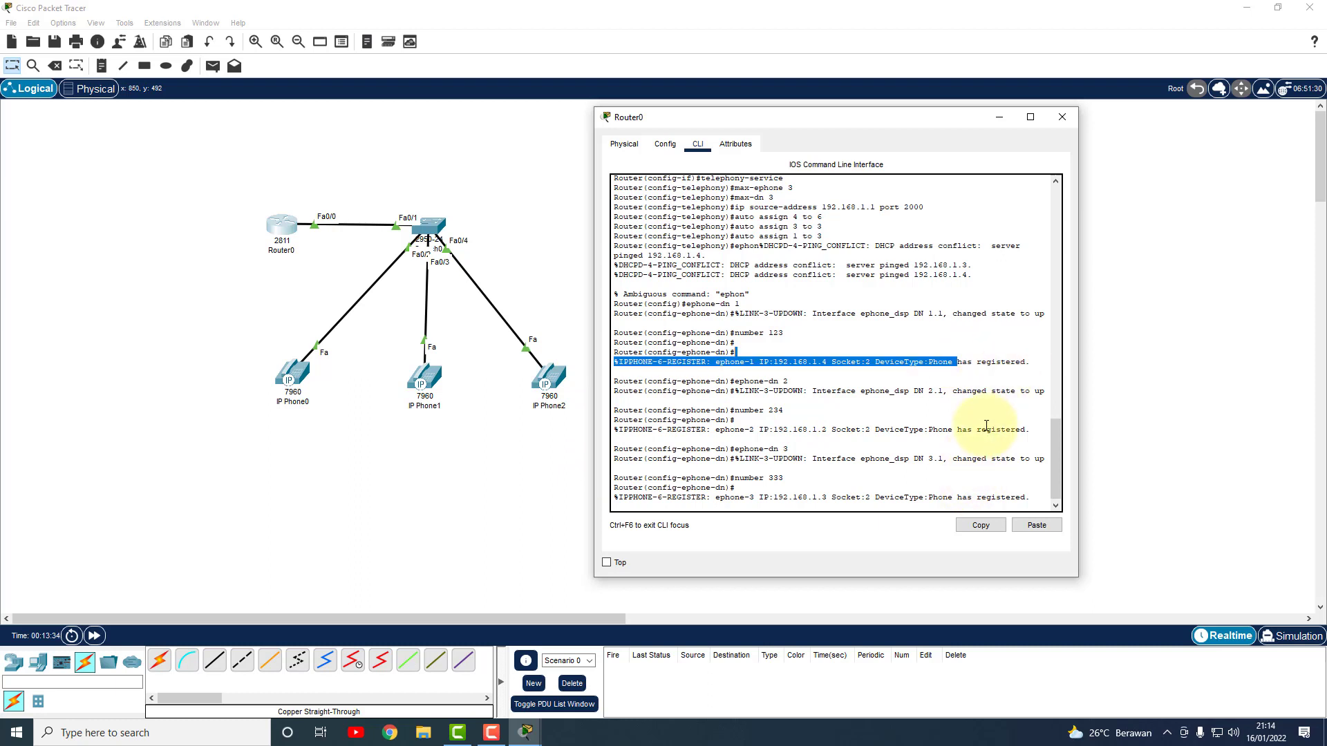
pyautogui.click(987, 423)
pyautogui.moveTo(966, 497); pyautogui.dragTo(972, 497)
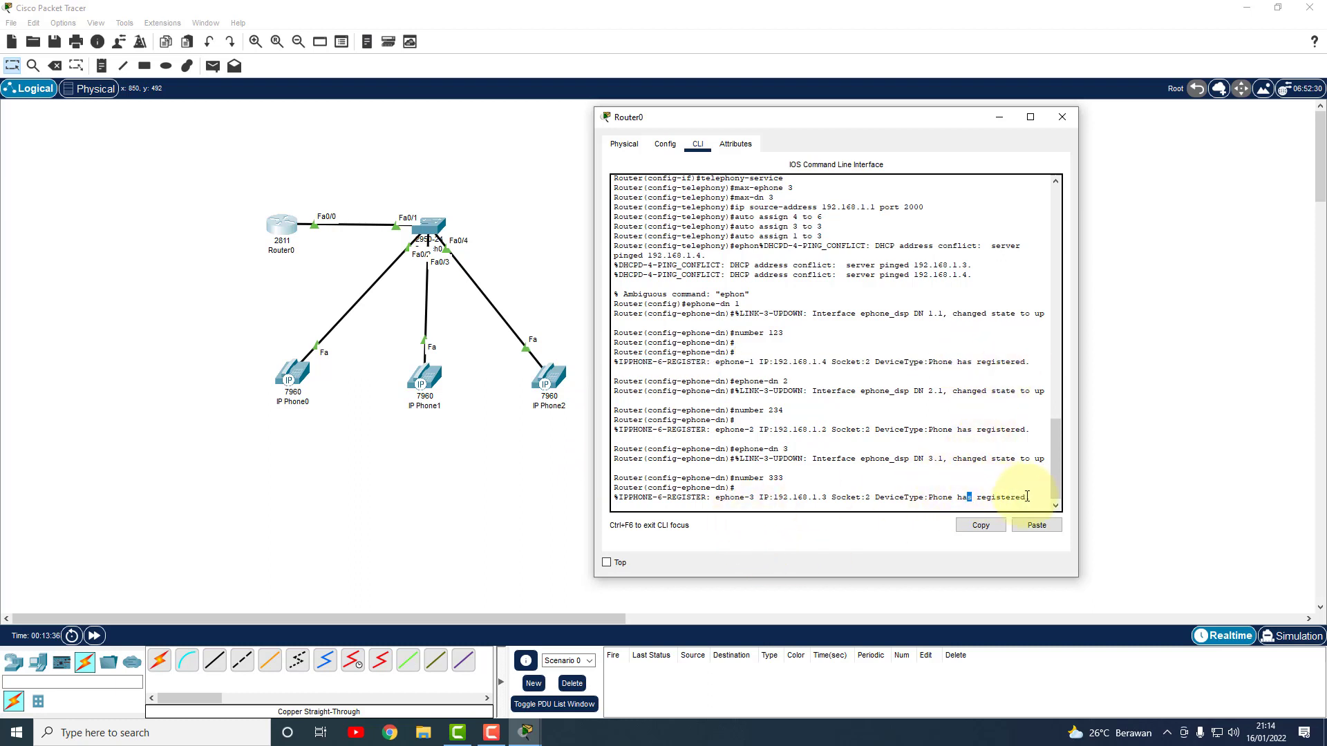
pyautogui.press('Return')
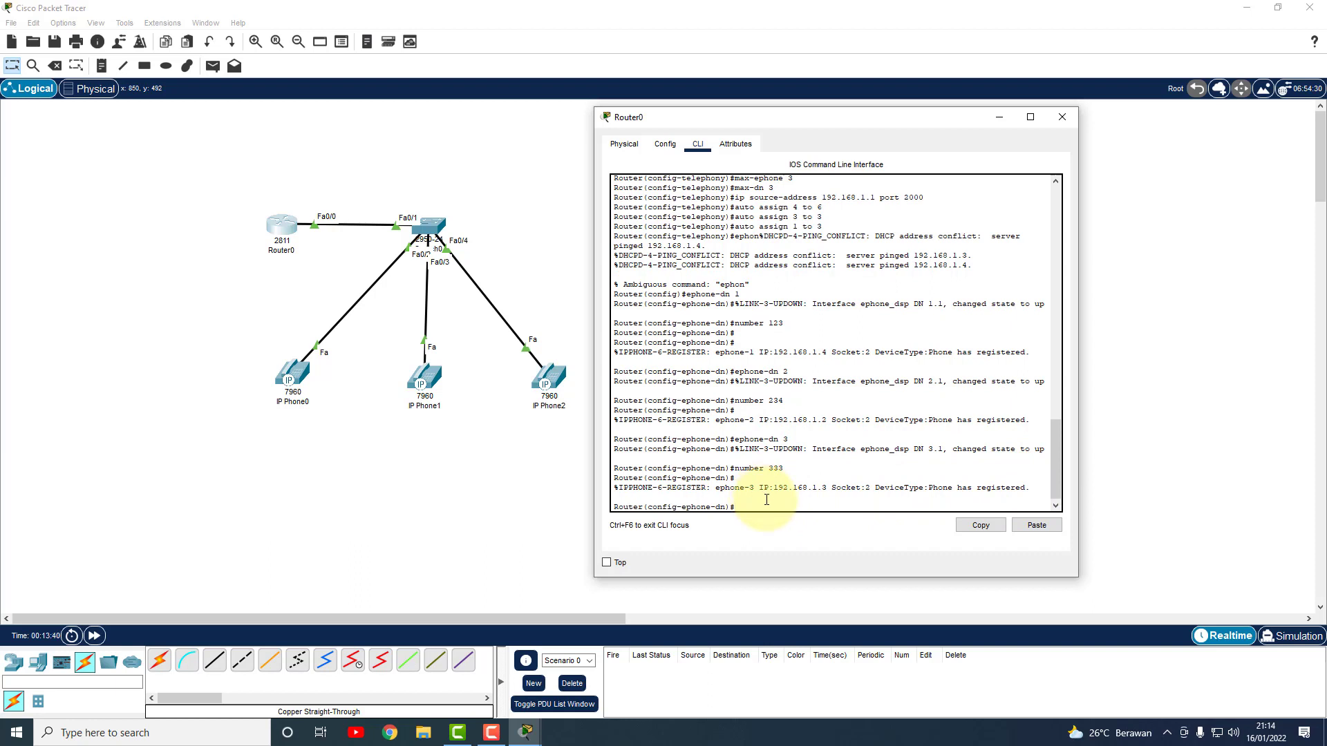
# - Exit to privileged mode, save the router configuration with write, and close the Router0 window
pyautogui.write('ex')
pyautogui.press('Return')
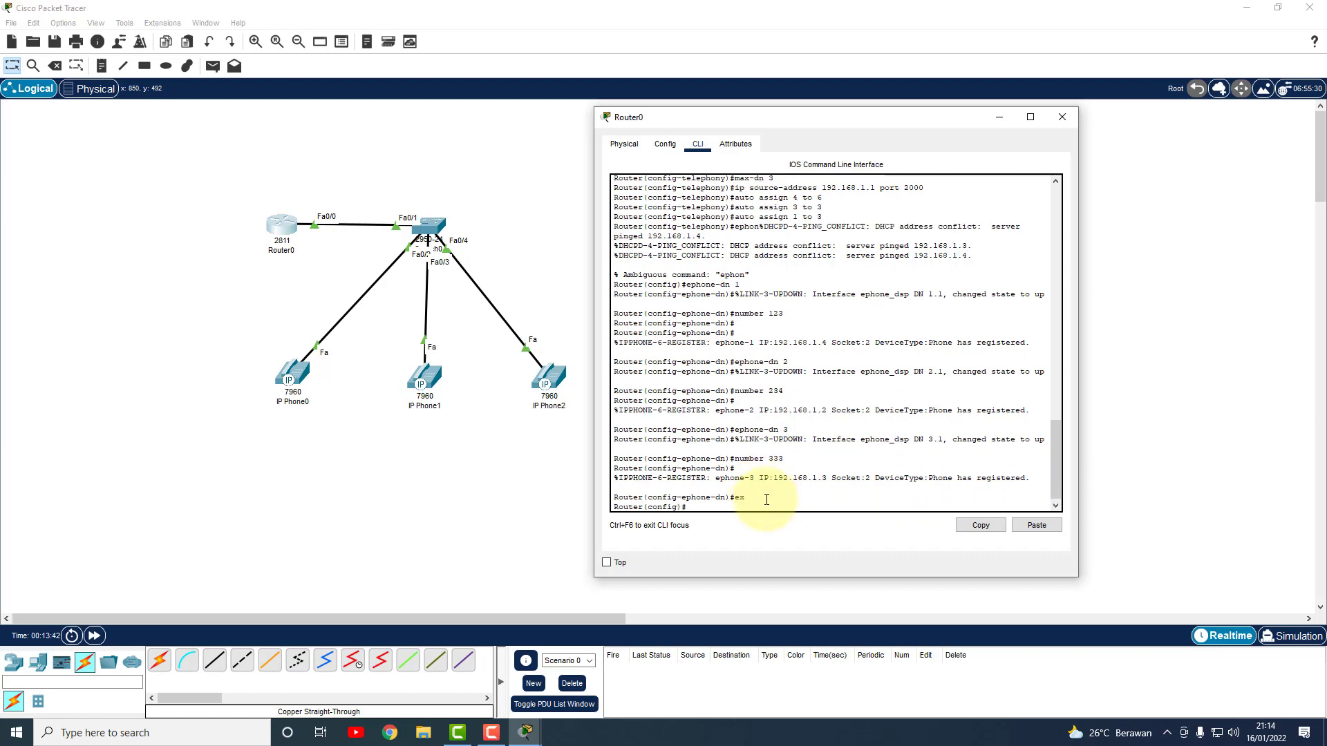
pyautogui.write('ex')
pyautogui.press('Return')
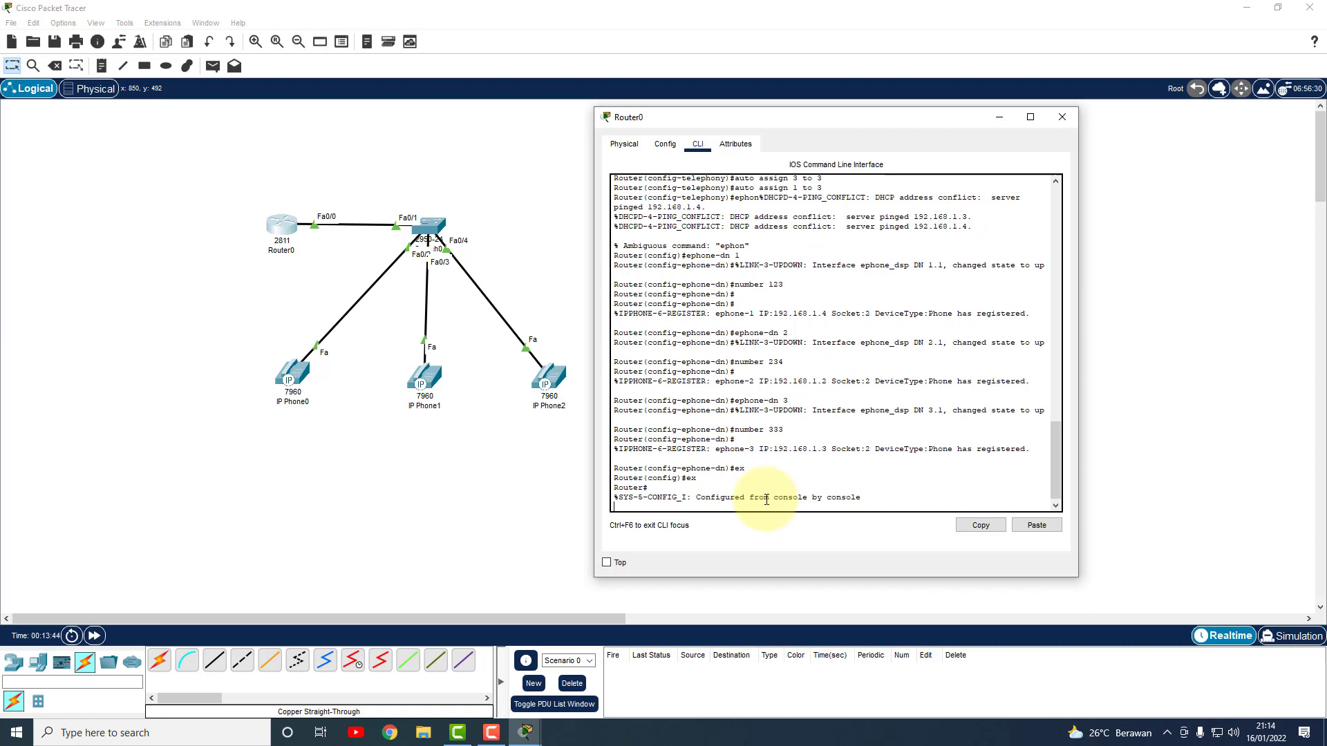
pyautogui.press('Return')
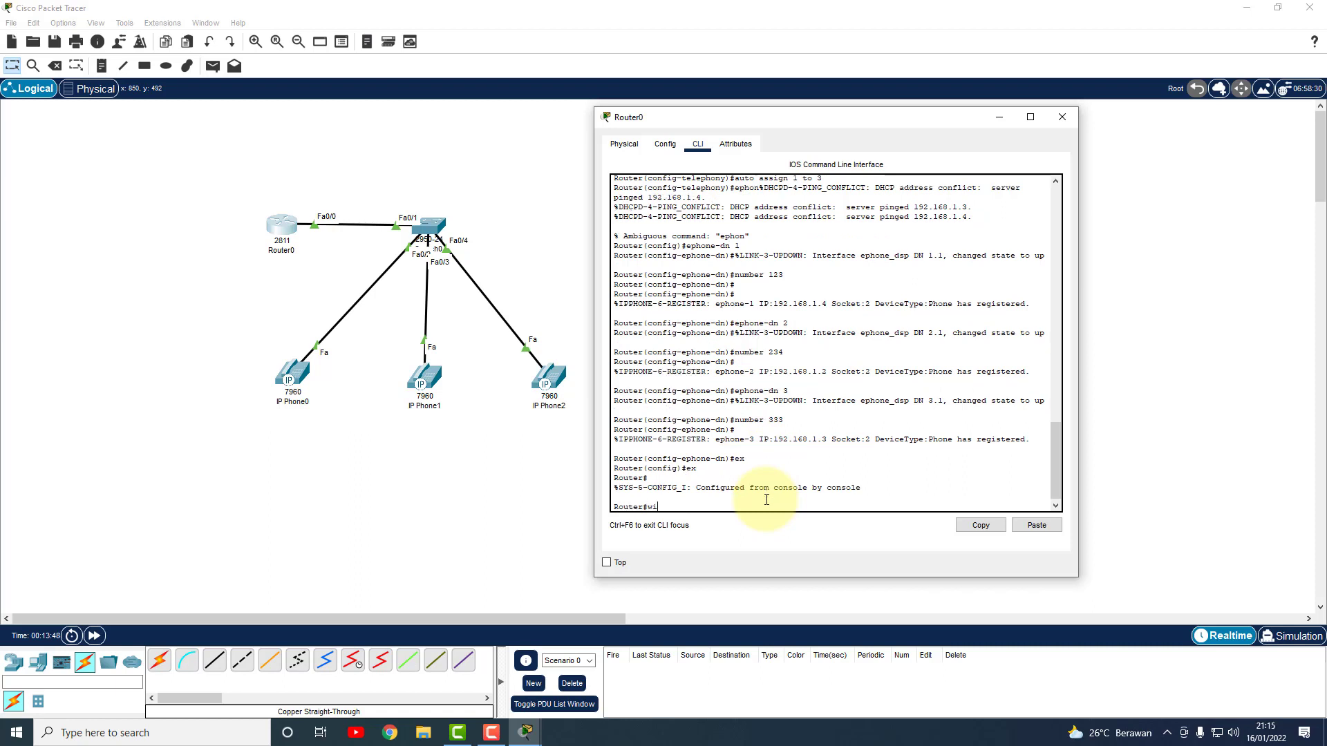
pyautogui.write('write')
pyautogui.press('Return')
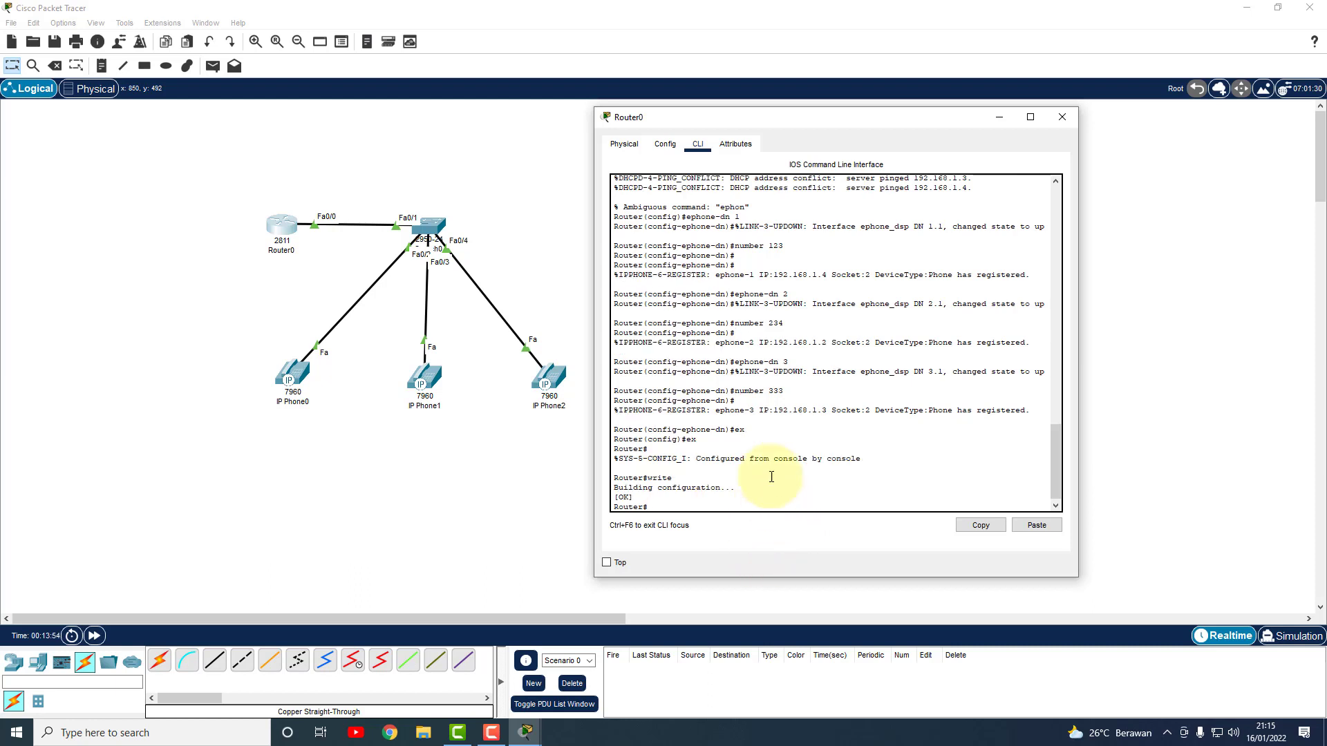
pyautogui.click(1062, 117)
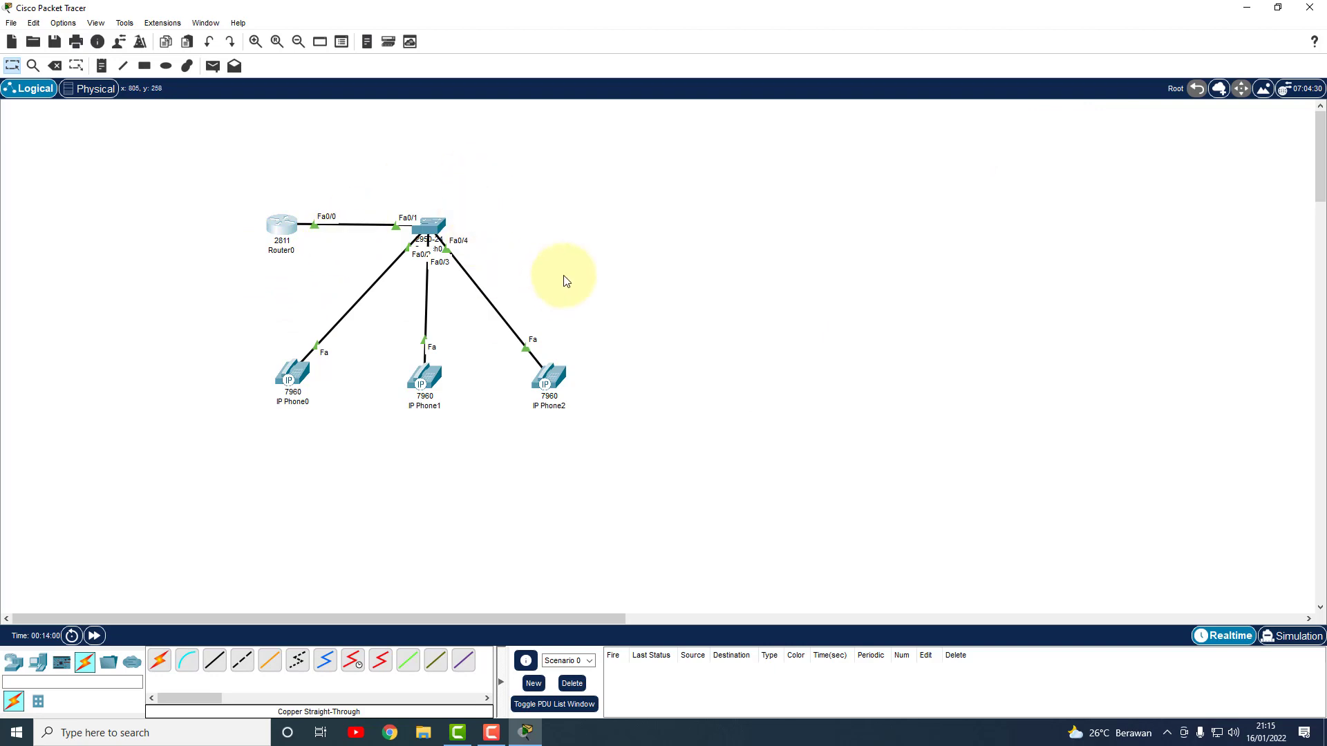
# - Reopen Router0's command line to review the DHCP, telephony-service and ephone-dn commands, and close it again
pyautogui.click(281, 225)
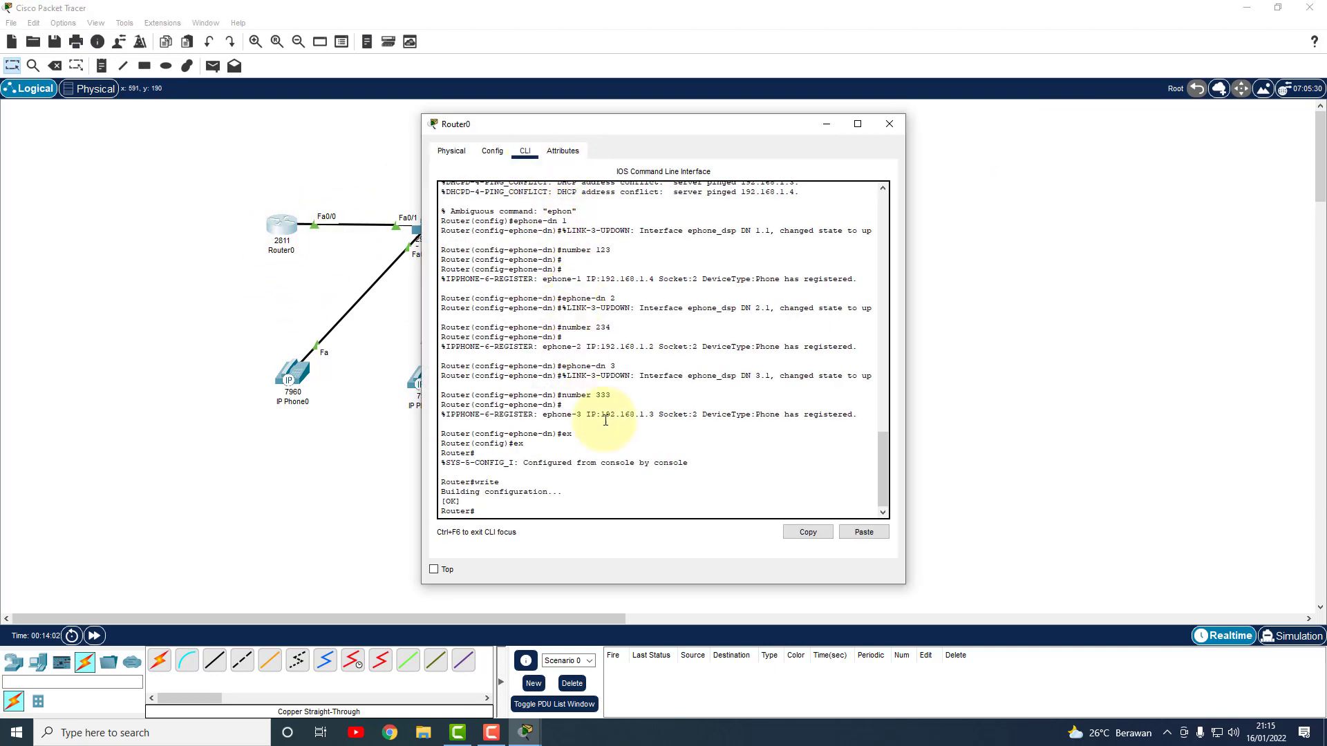
pyautogui.scroll(10, 573, 404)
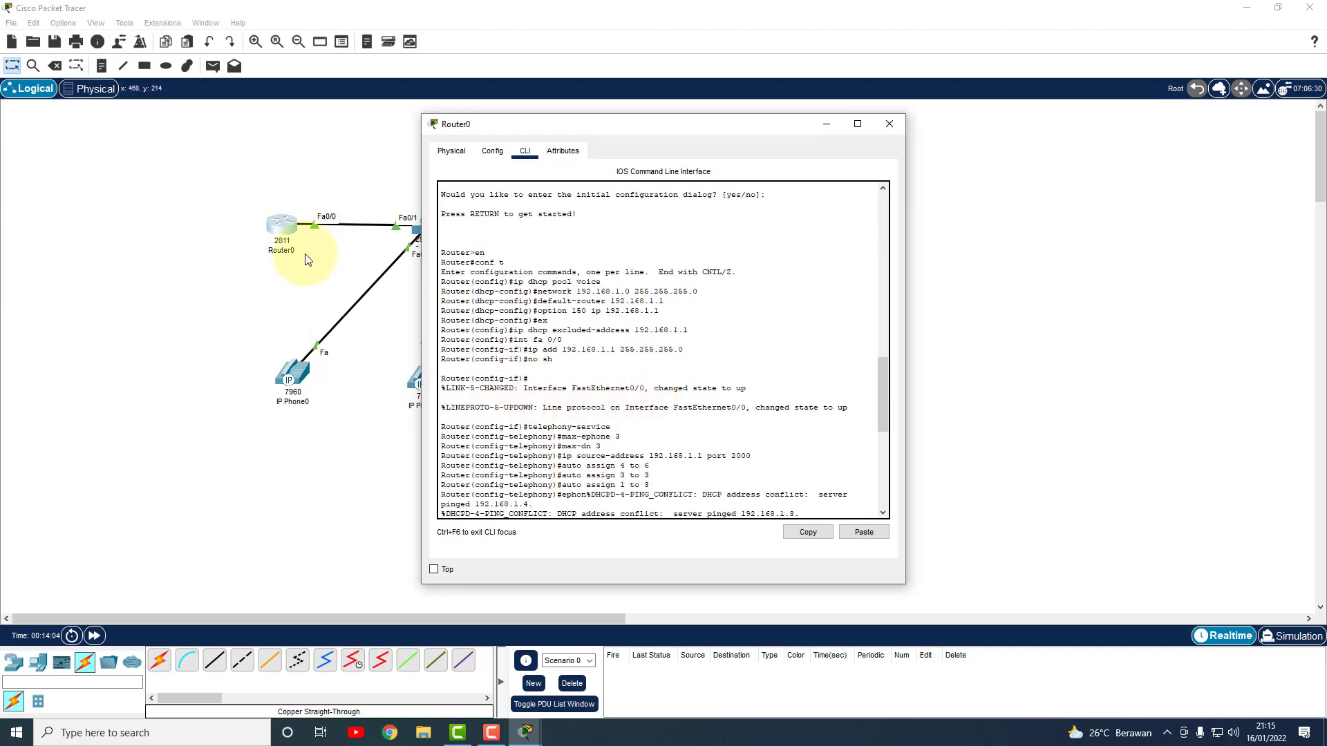
pyautogui.scroll(-6, 812, 314)
pyautogui.scroll(-6, 811, 313)
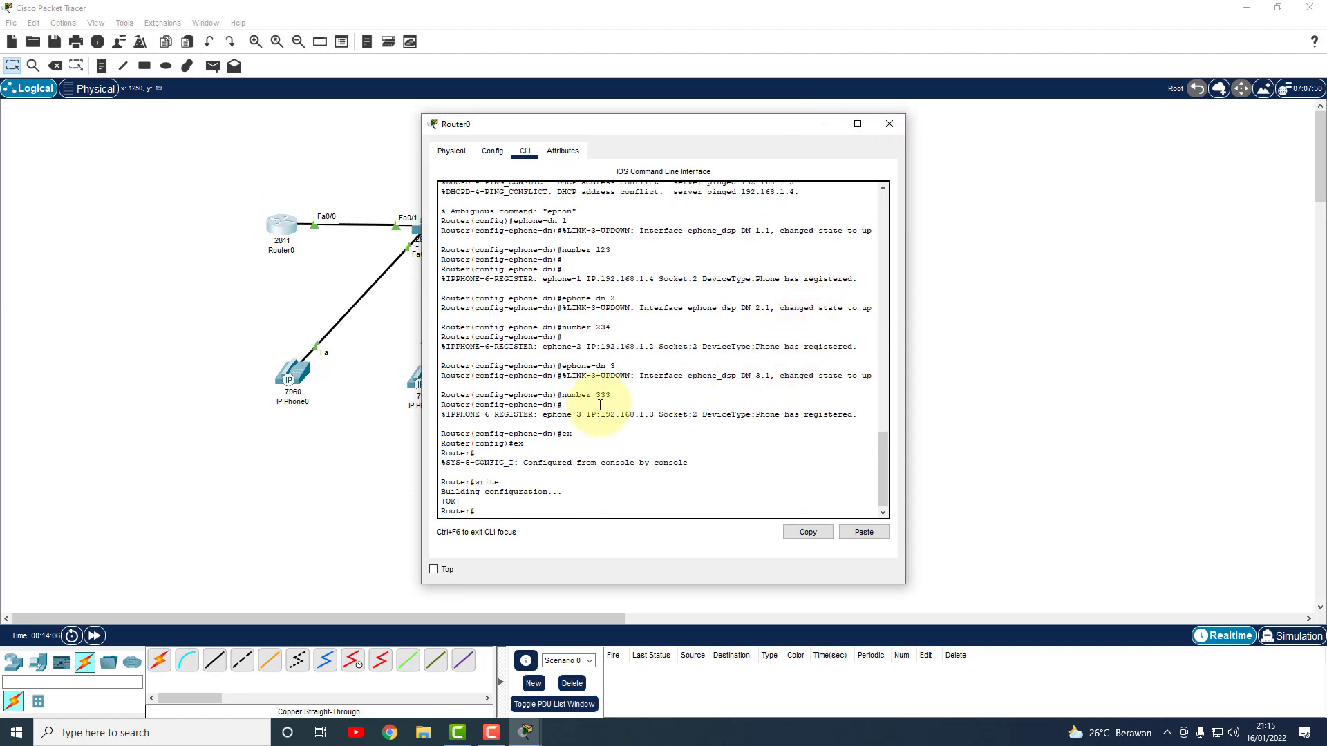
pyautogui.click(890, 125)
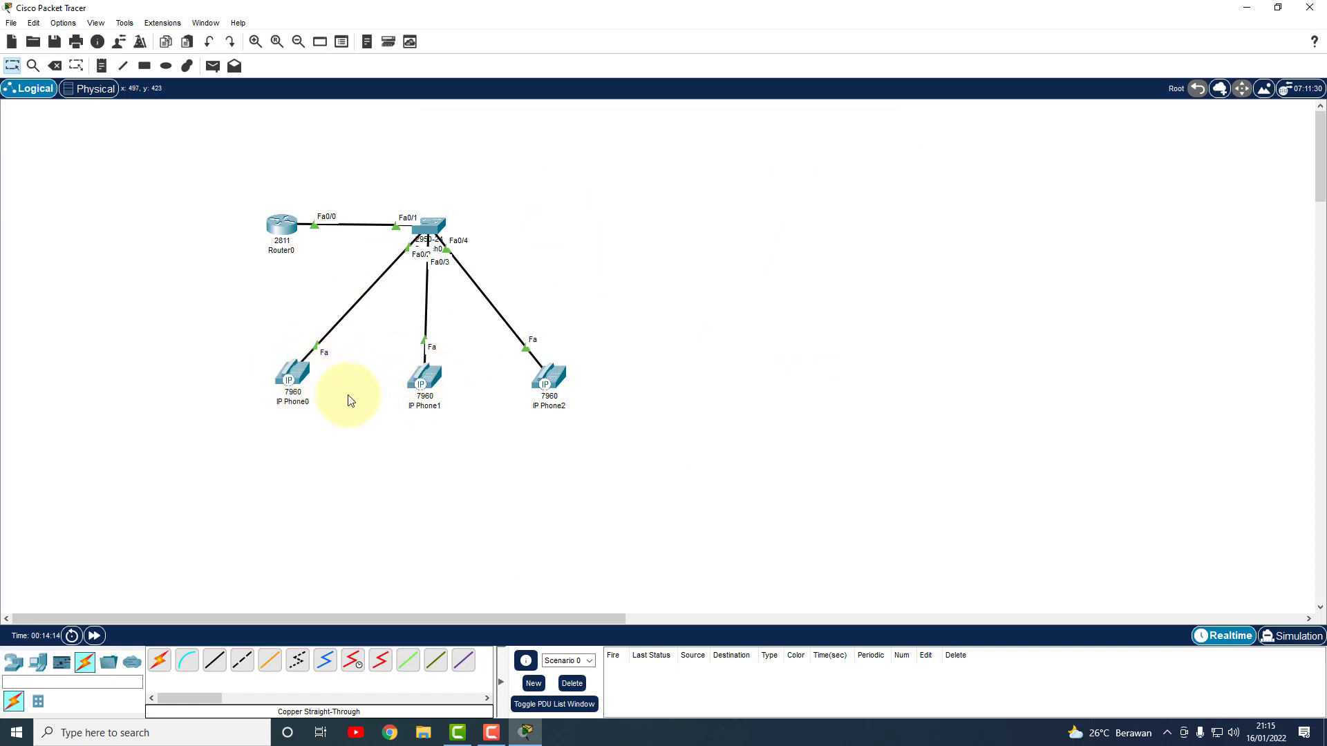
# - Open IP Phone0's graphical handset to view its assigned number, keeping the network topology uncovered
pyautogui.click(300, 372)
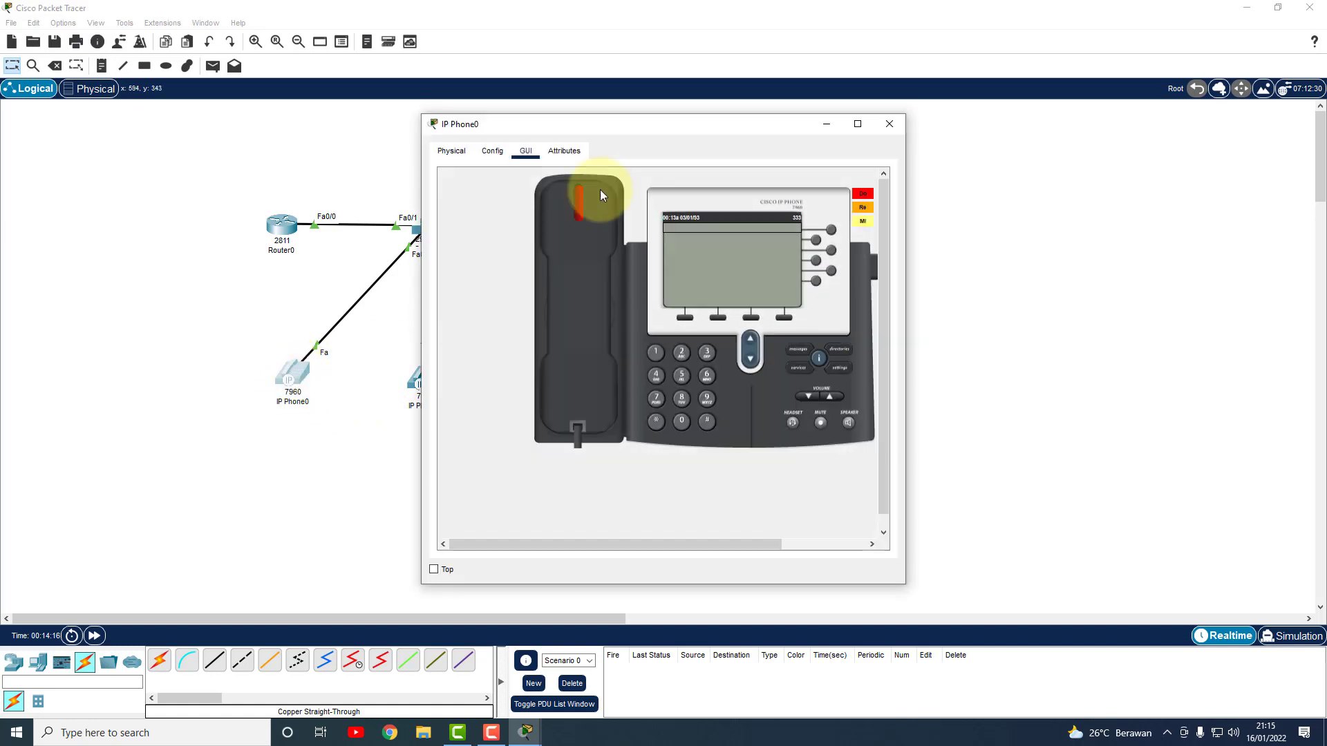
pyautogui.moveTo(633, 127); pyautogui.dragTo(334, 126)
pyautogui.click(169, 152)
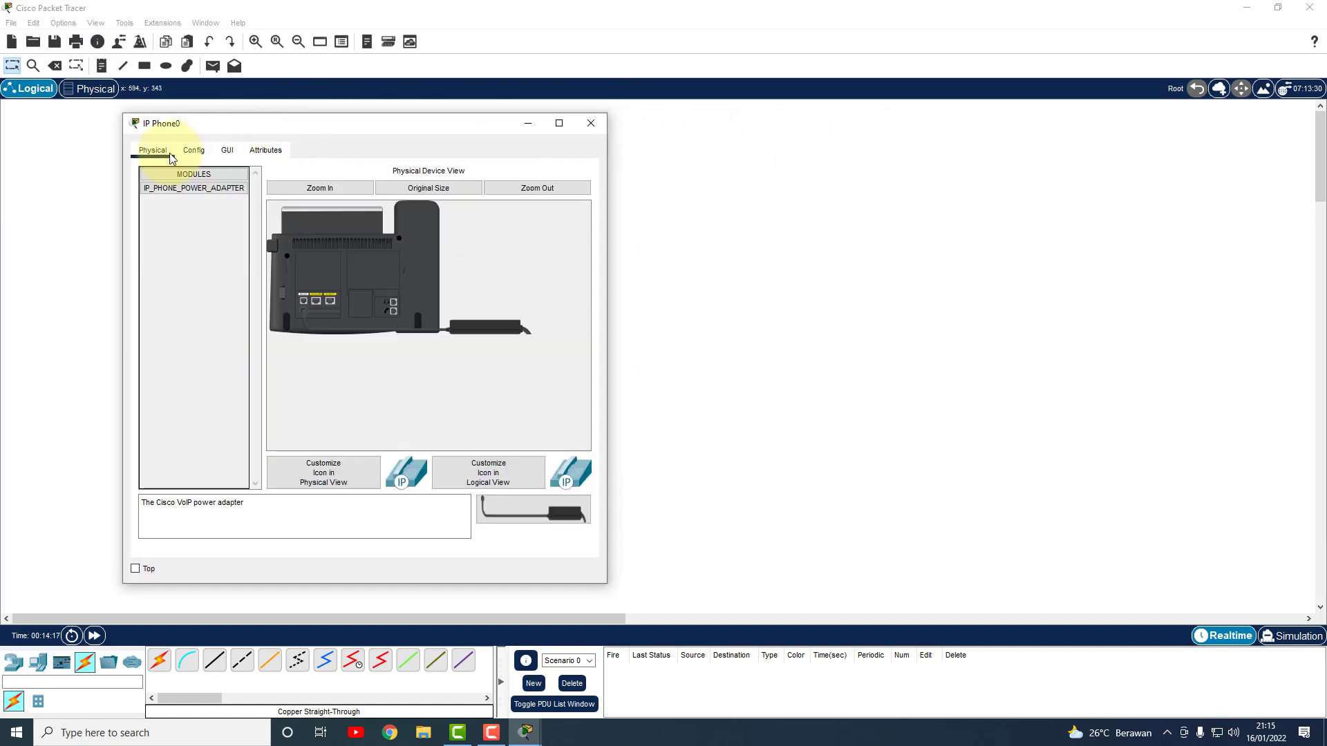
pyautogui.click(225, 152)
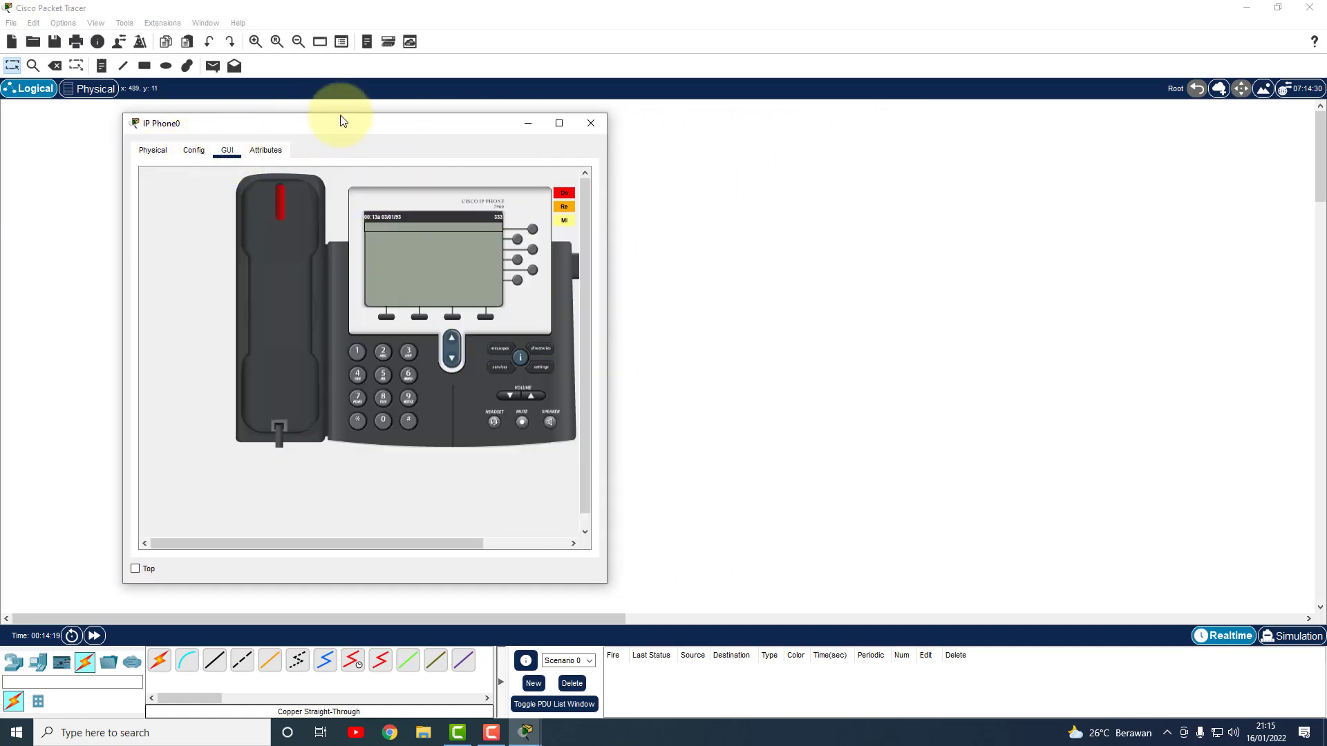
pyautogui.moveTo(334, 122); pyautogui.dragTo(827, 108)
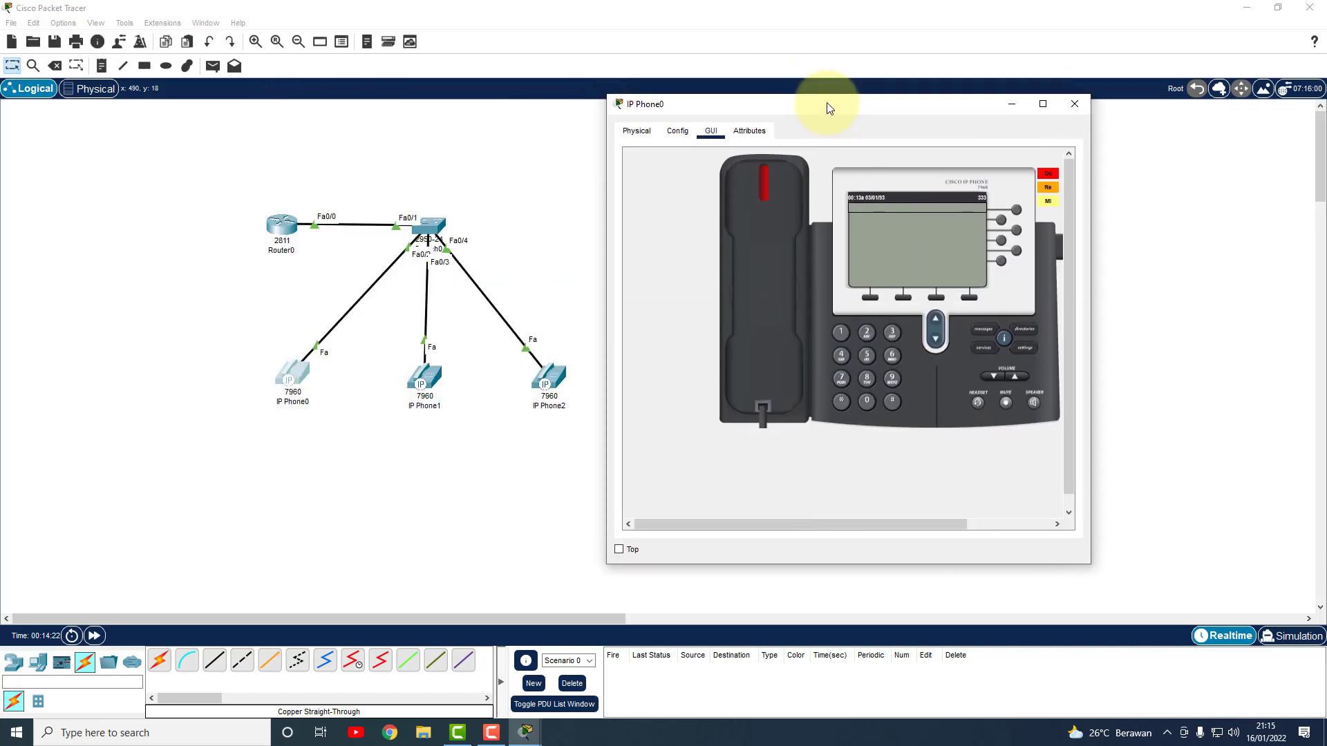
# - Open IP Phone1's graphical handset beside IP Phone0's window to compare their assigned numbers
pyautogui.click(443, 378)
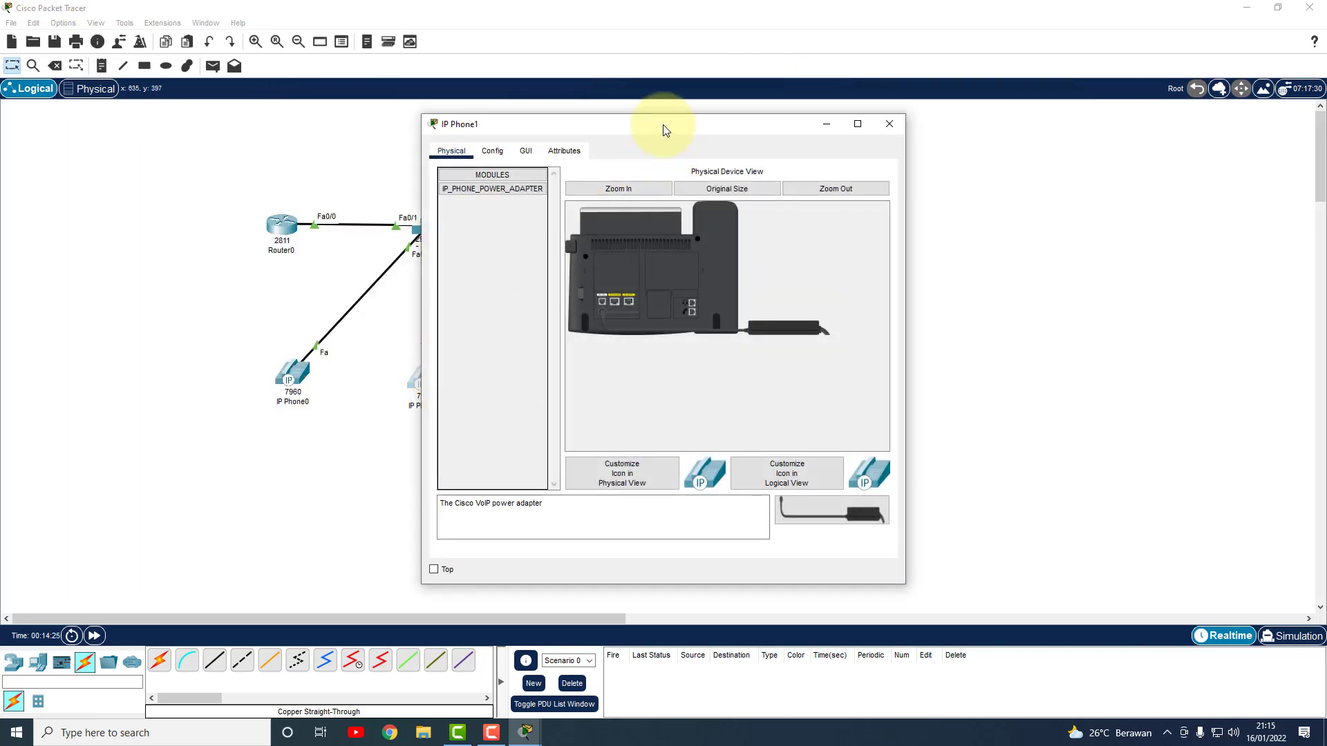
pyautogui.moveTo(515, 126); pyautogui.dragTo(558, 119)
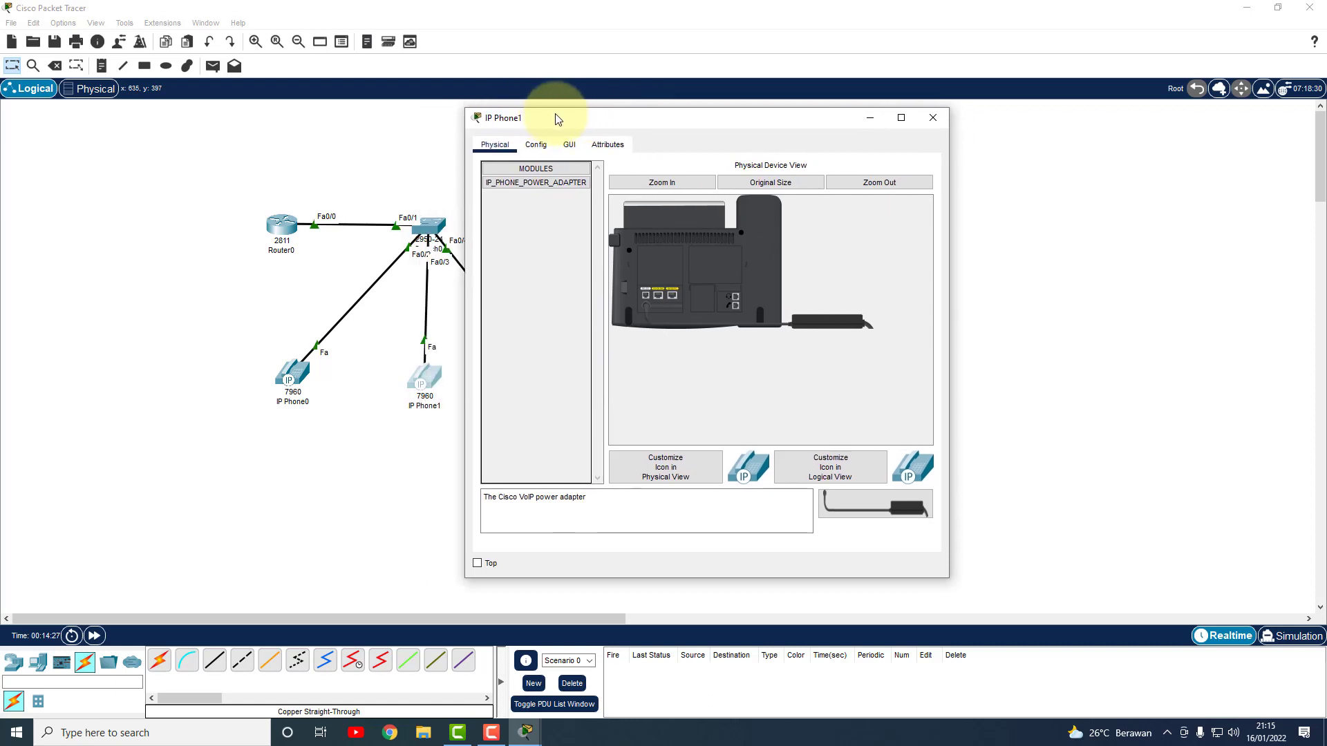
pyautogui.click(525, 733)
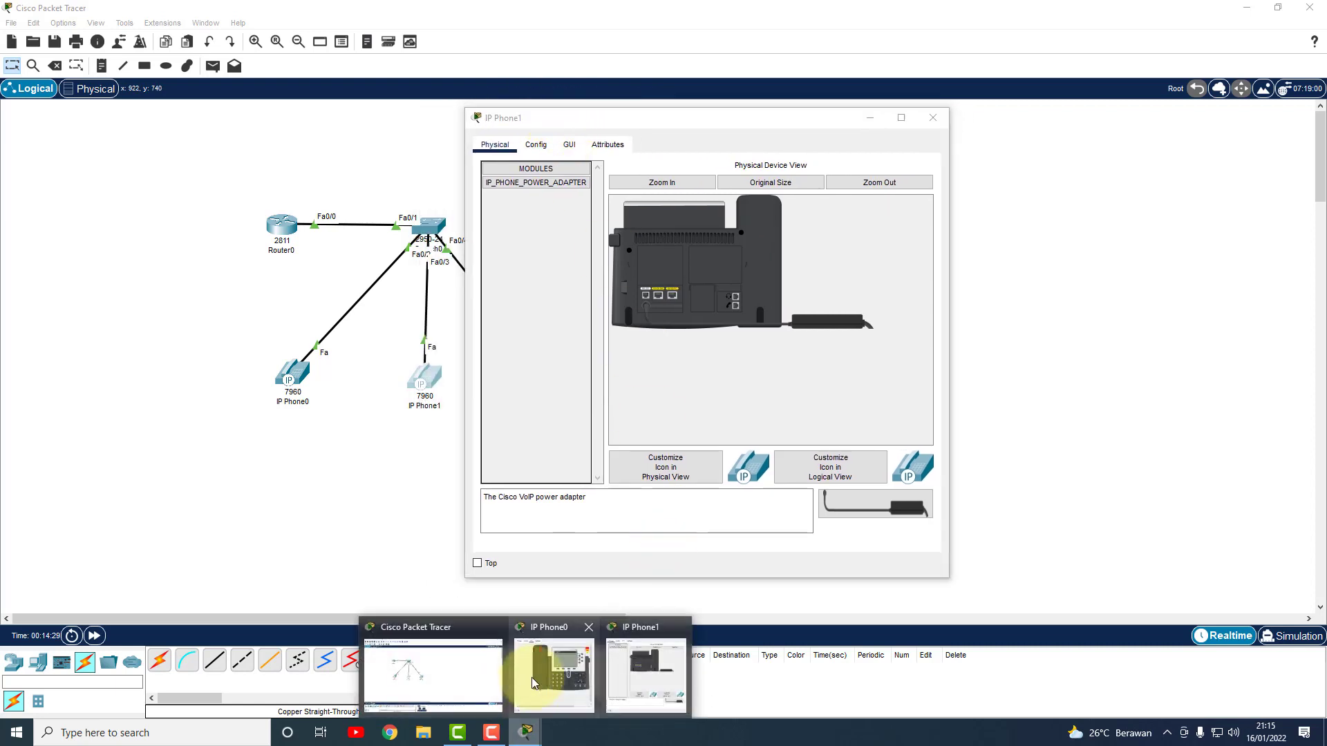
pyautogui.click(564, 634)
pyautogui.moveTo(779, 111); pyautogui.dragTo(201, 123)
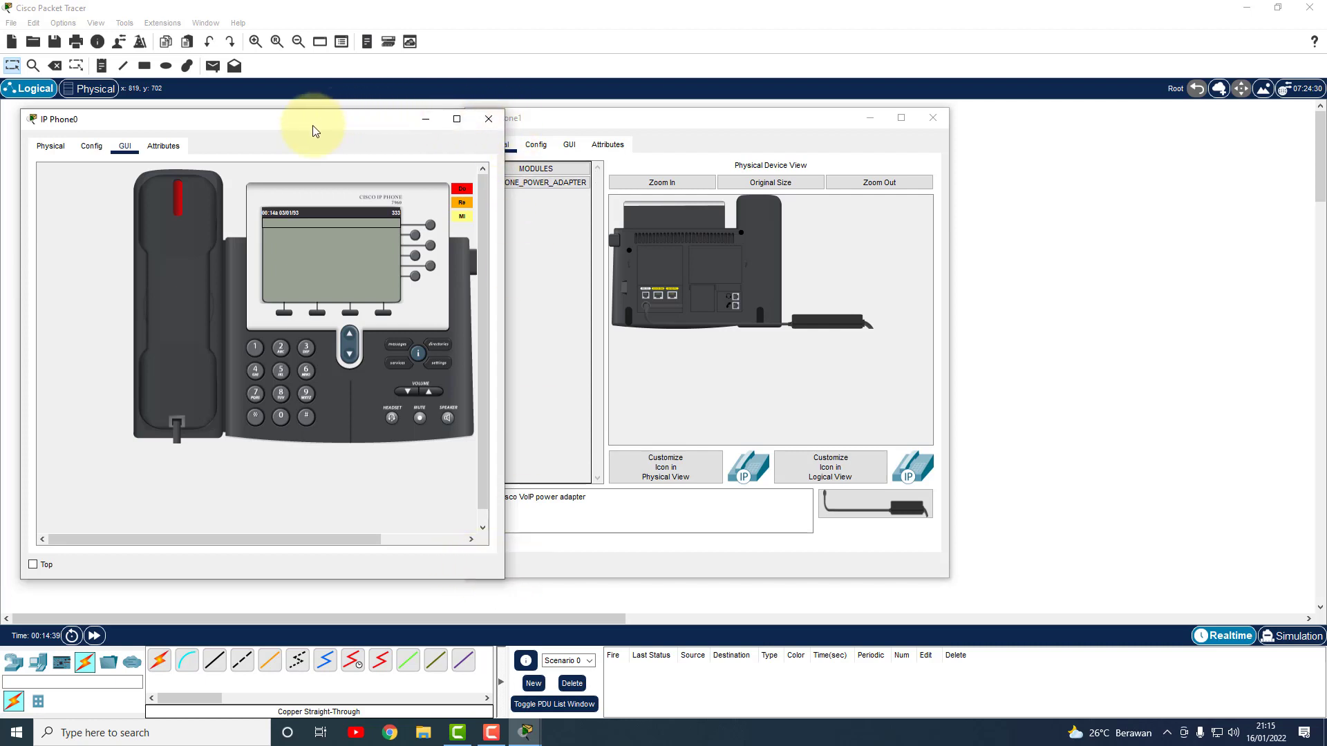
pyautogui.moveTo(313, 130); pyautogui.dragTo(317, 127)
pyautogui.moveTo(556, 126); pyautogui.dragTo(624, 123)
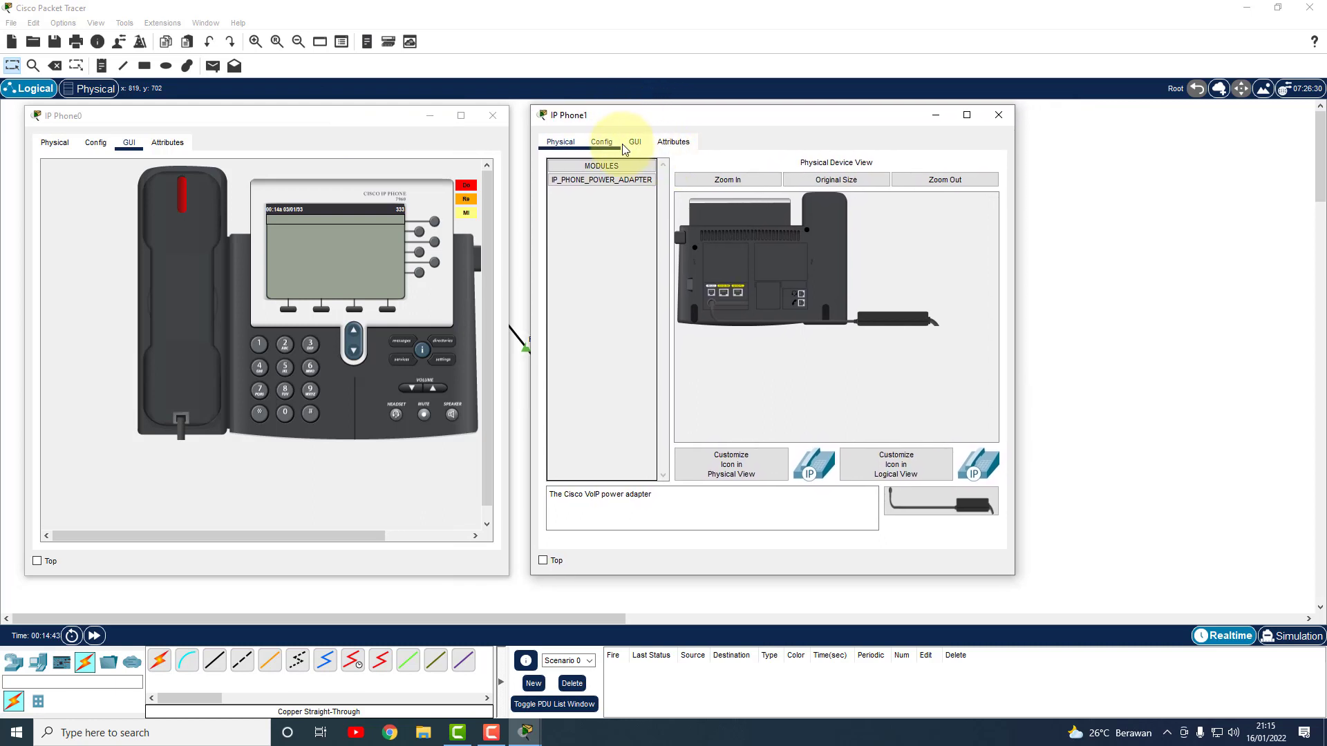
pyautogui.click(634, 143)
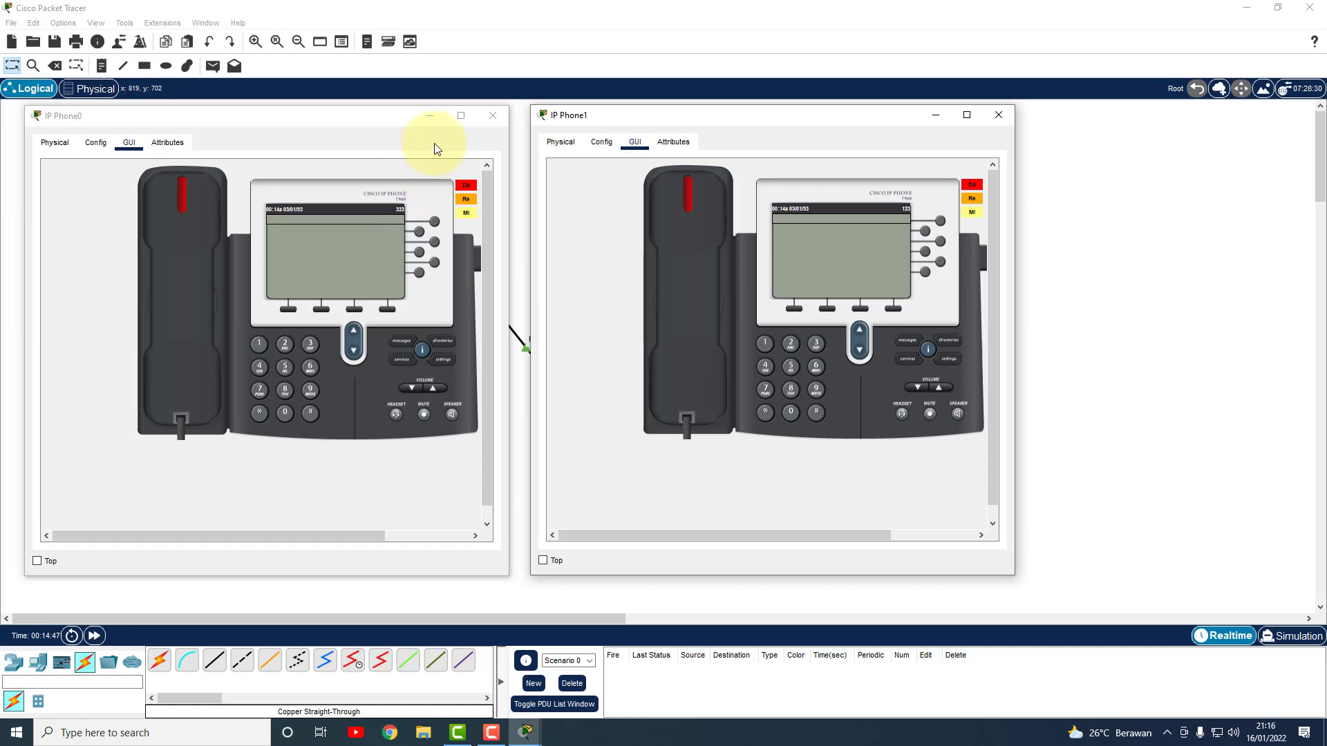
# - Close IP Phone0's window and open IP Phone2's graphical handset beside the topology to view its assigned number
pyautogui.click(492, 115)
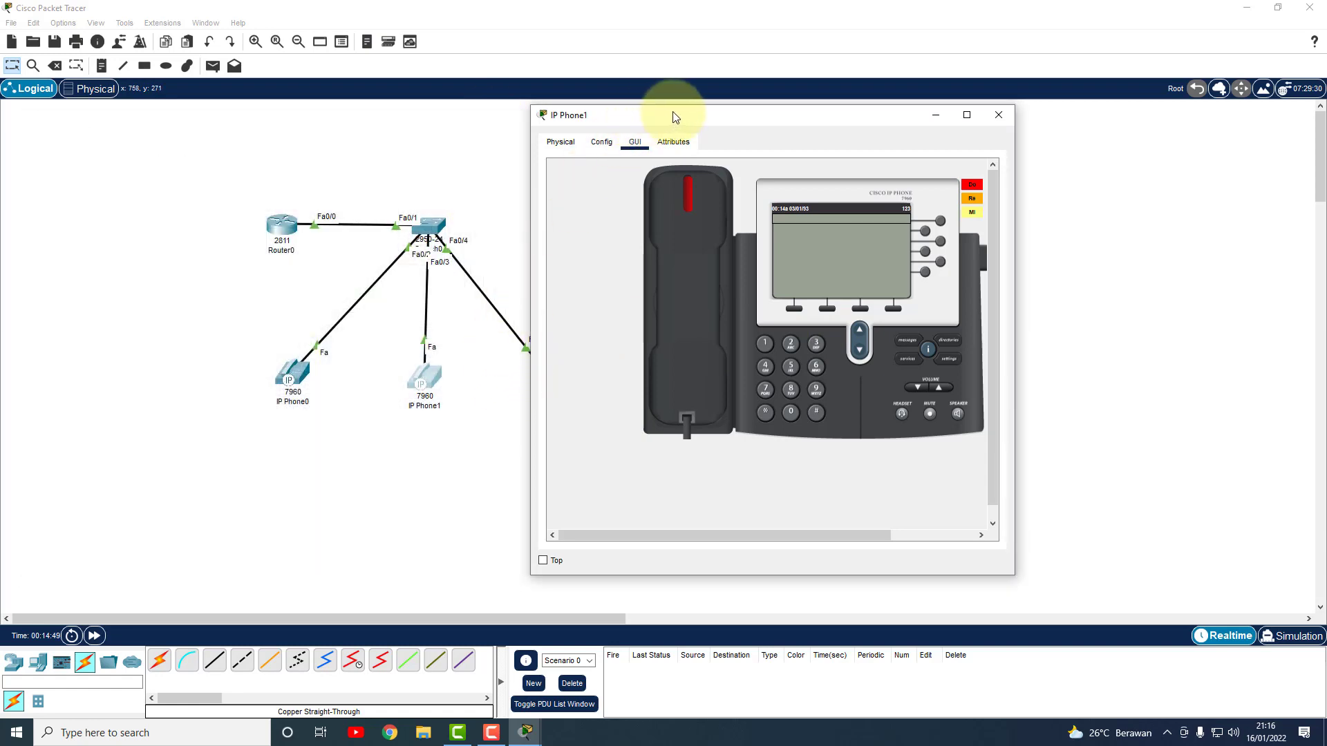
pyautogui.moveTo(673, 116); pyautogui.dragTo(797, 112)
pyautogui.click(565, 382)
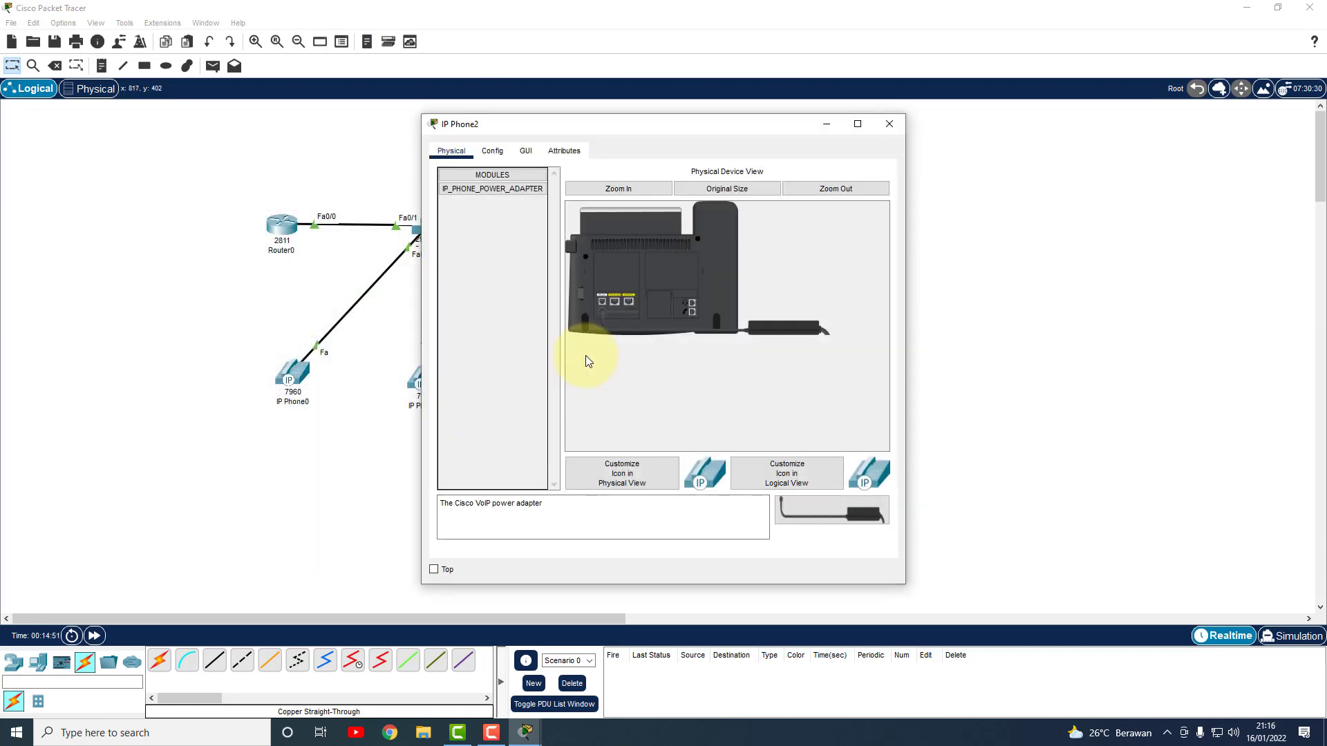
pyautogui.click(526, 153)
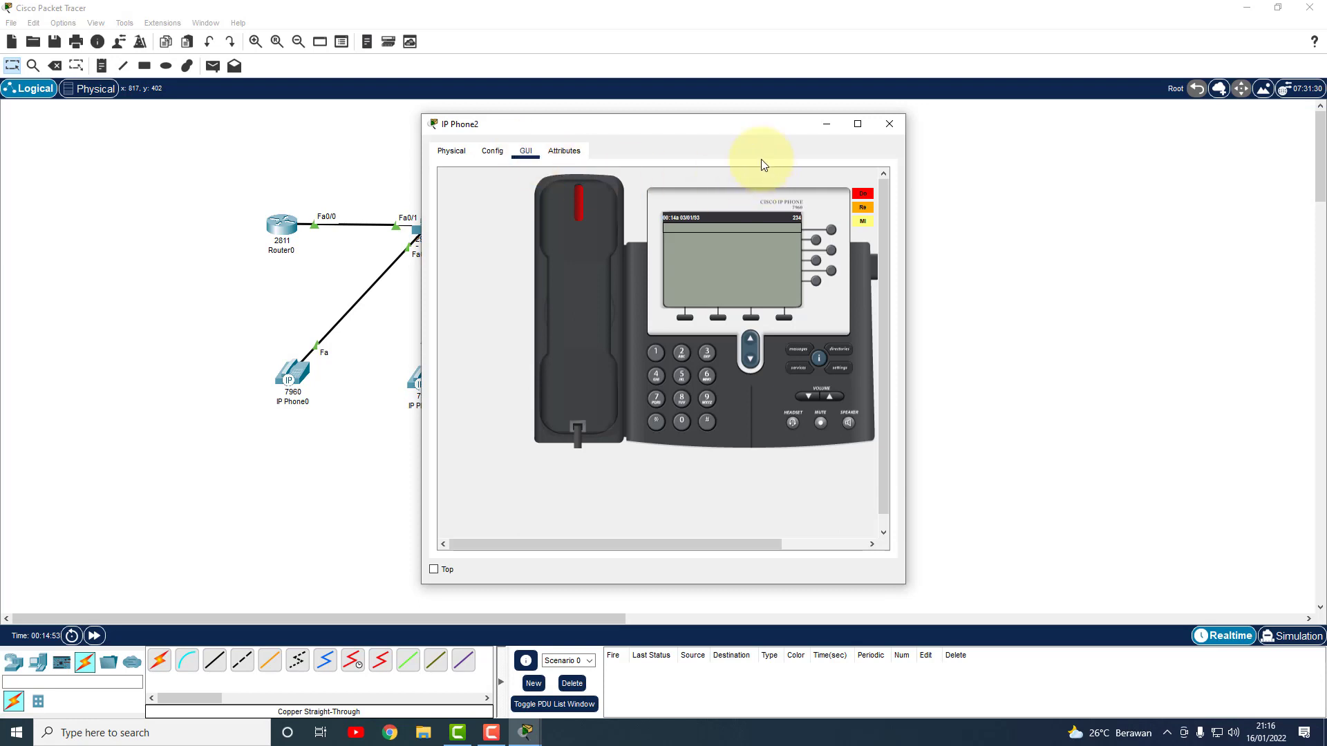
pyautogui.moveTo(664, 126); pyautogui.dragTo(858, 121)
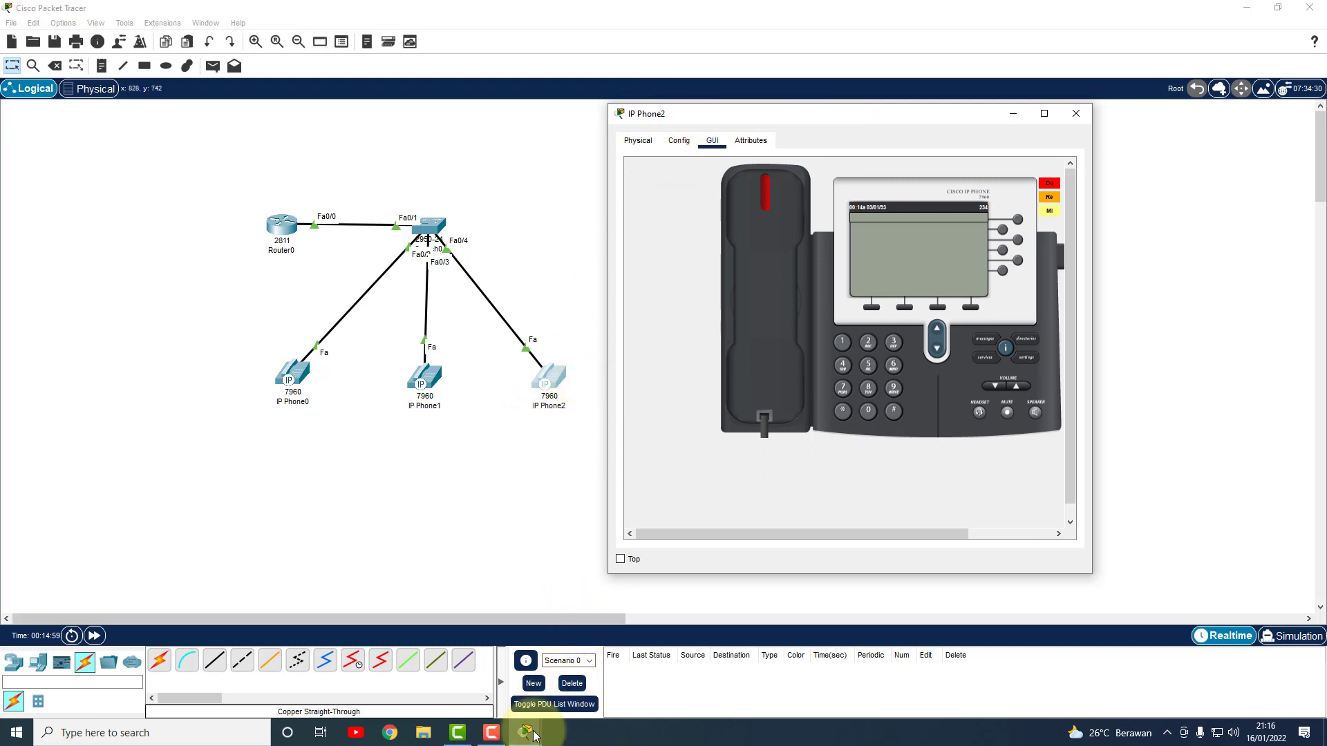
# - Bring IP Phone1's handset window forward and arrange it side by side with IP Phone2's to compare their numbers
pyautogui.moveTo(525, 732)
pyautogui.click(547, 628)
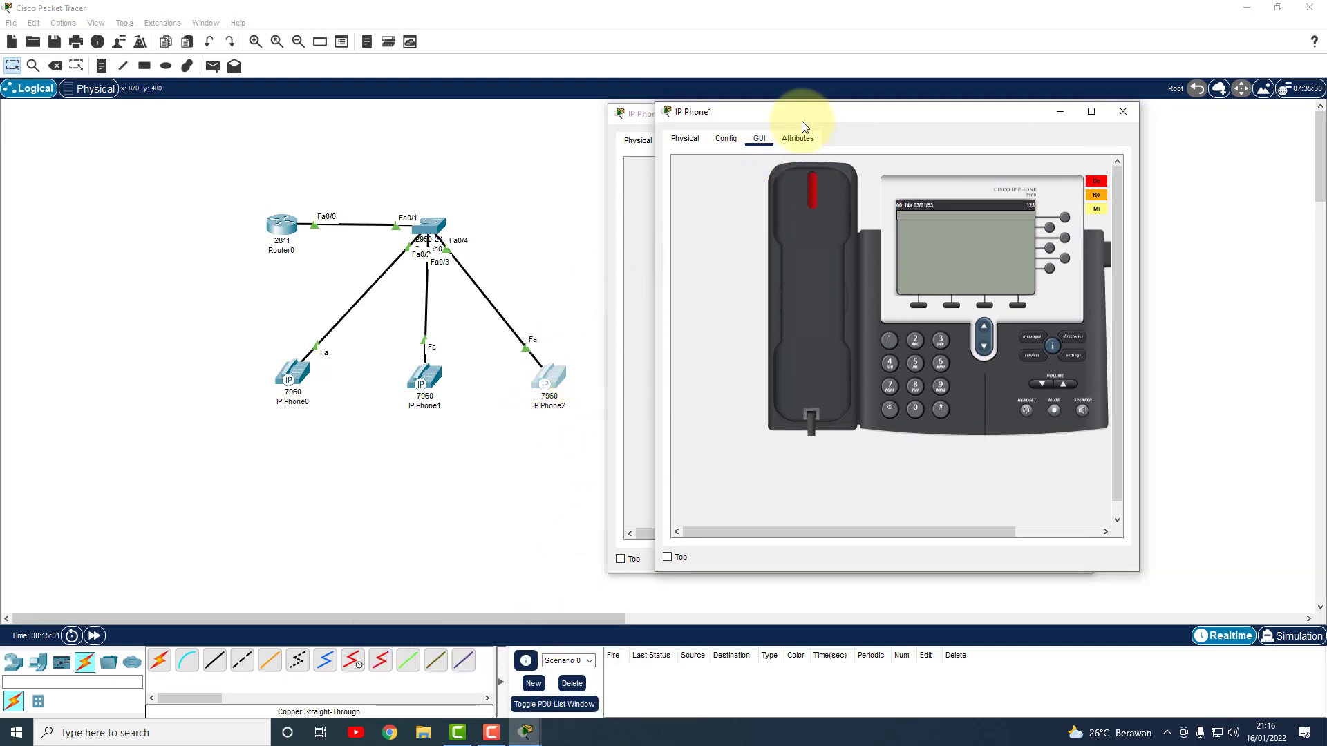
pyautogui.moveTo(799, 120); pyautogui.dragTo(349, 127)
pyautogui.moveTo(753, 116); pyautogui.dragTo(940, 124)
pyautogui.click(533, 129)
pyautogui.moveTo(533, 125); pyautogui.dragTo(630, 129)
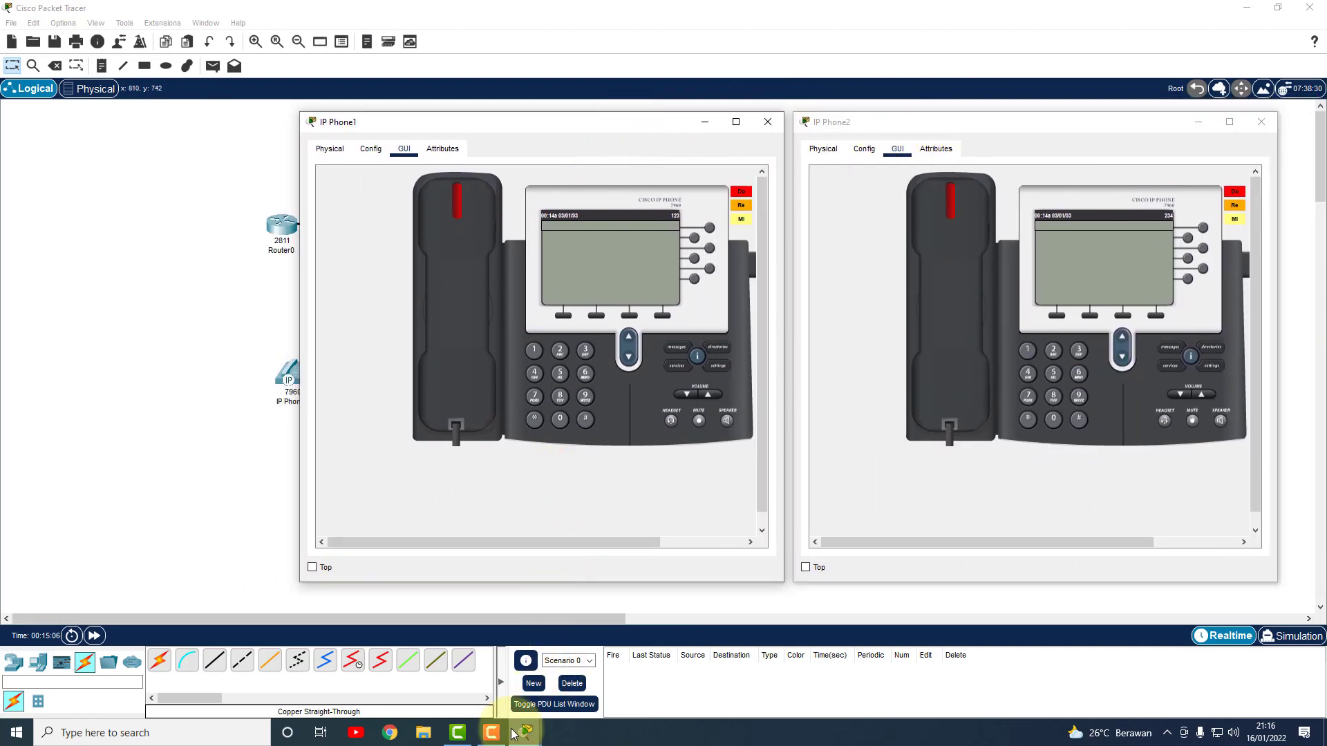
# - Reopen IP Phone0's graphical handset over the topology and bring IP Phone1's handset window back to the front
pyautogui.click(287, 387)
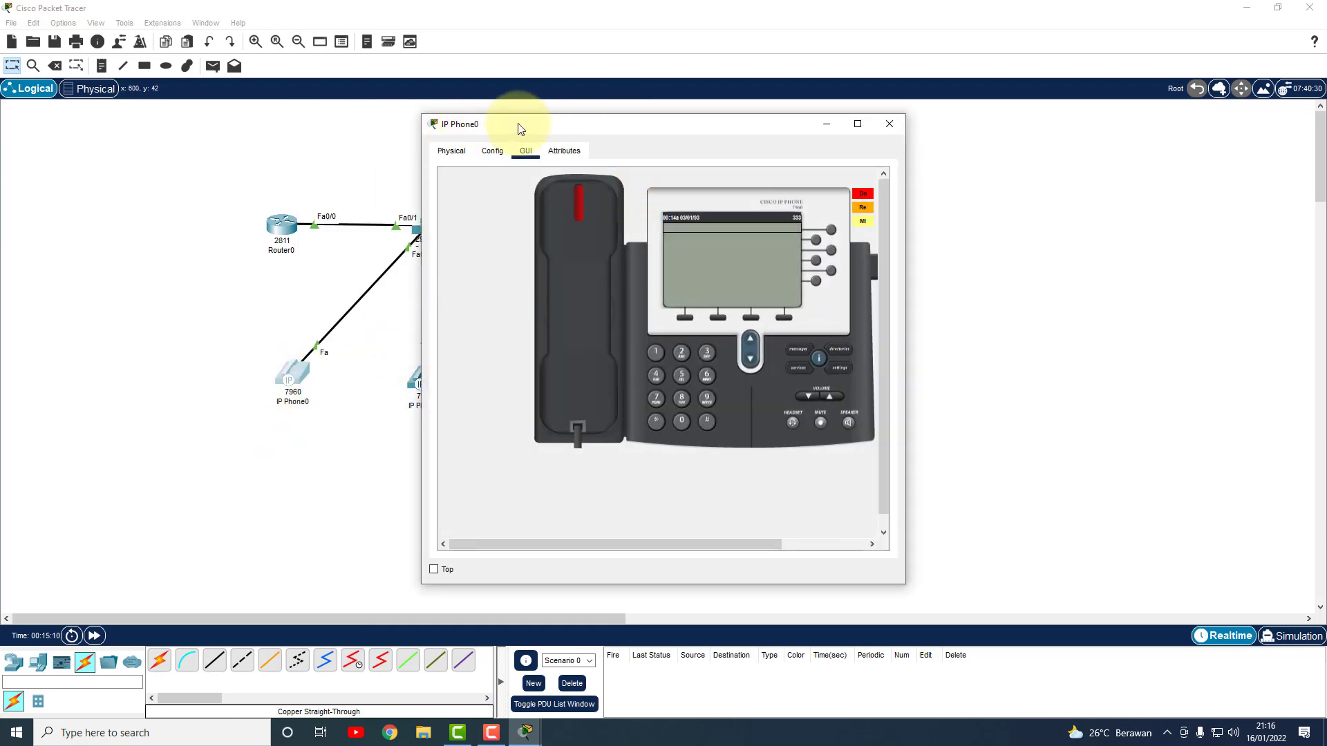
pyautogui.moveTo(521, 125); pyautogui.dragTo(130, 126)
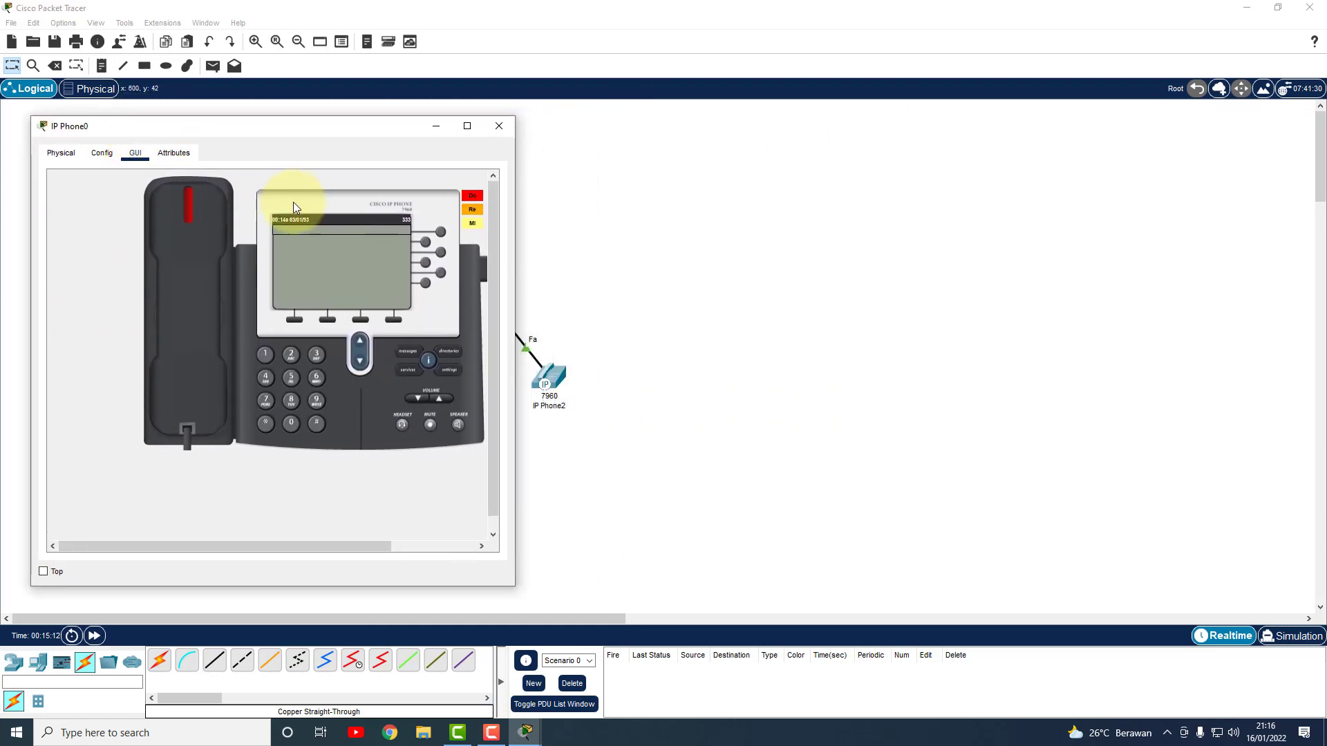
pyautogui.moveTo(525, 731)
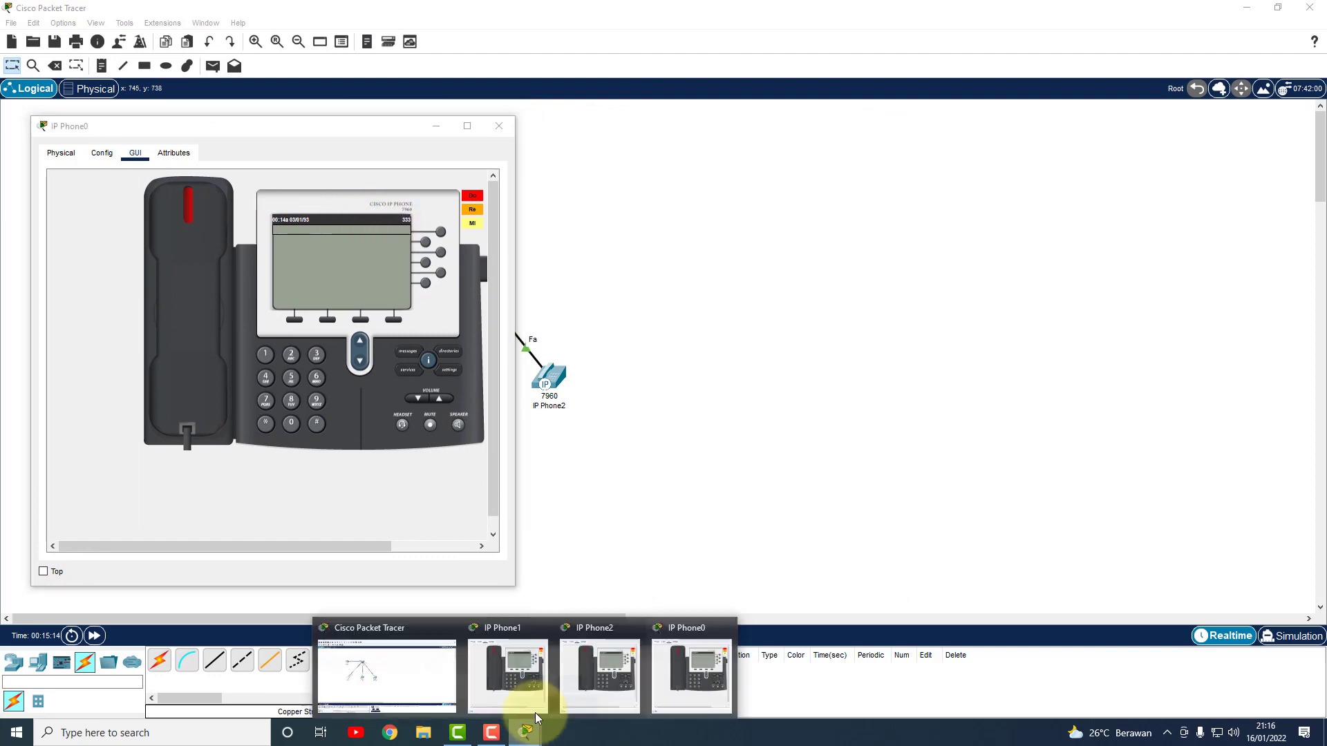
pyautogui.moveTo(445, 629)
pyautogui.click(500, 629)
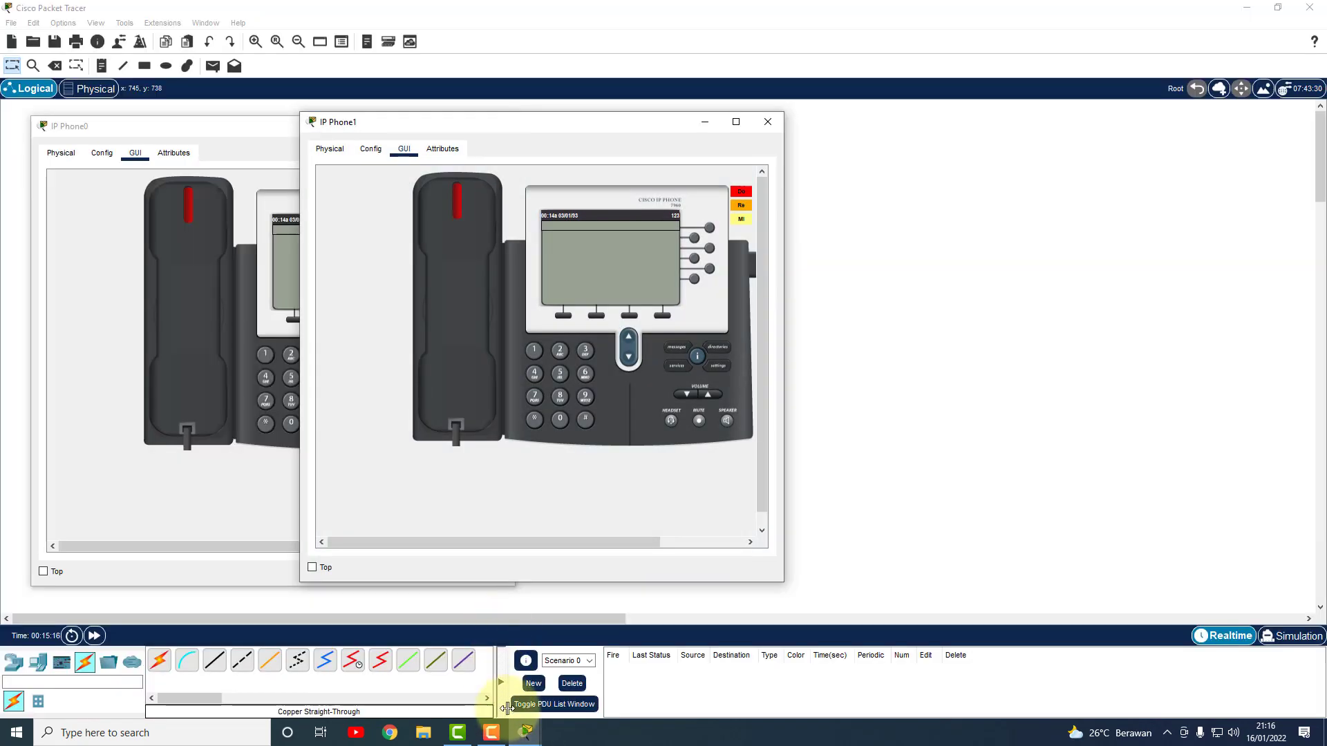
# - Close IP Phone1's window and place IP Phone2's handset directly beside IP Phone0's
pyautogui.click(525, 731)
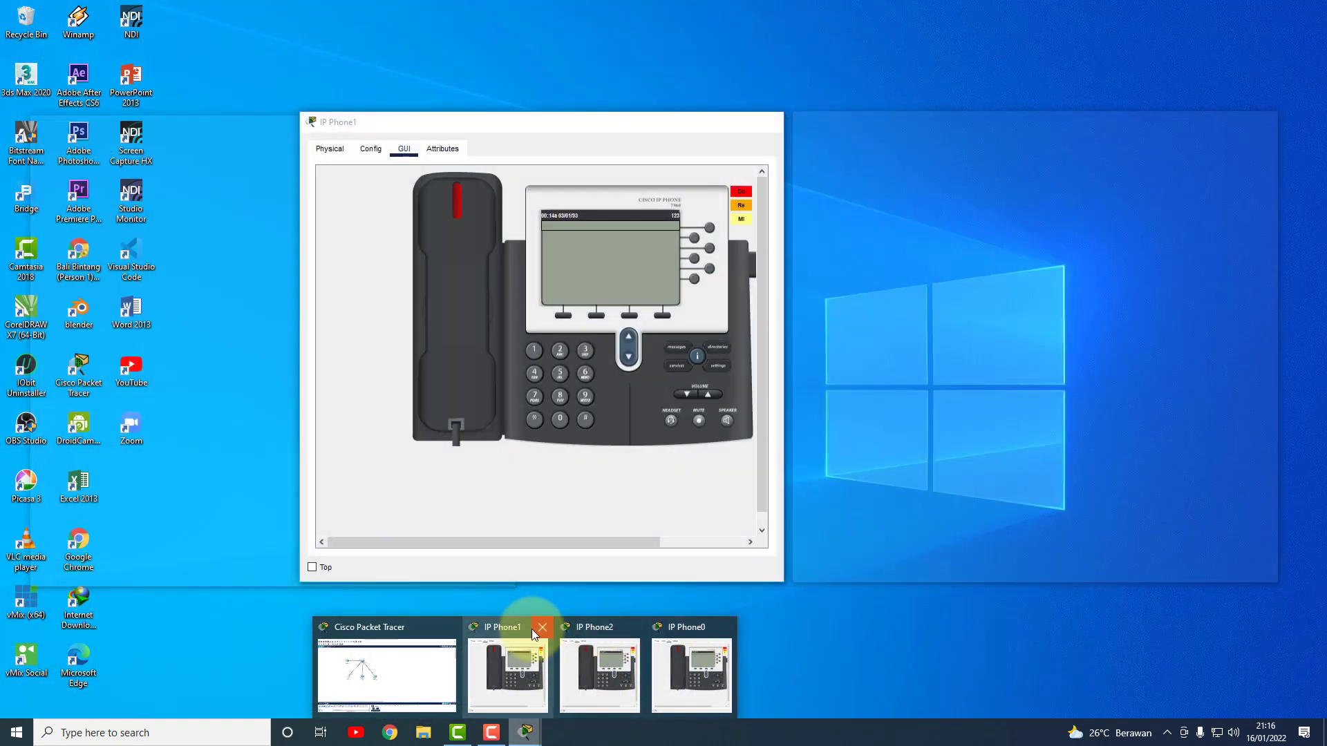
pyautogui.click(541, 629)
pyautogui.click(588, 660)
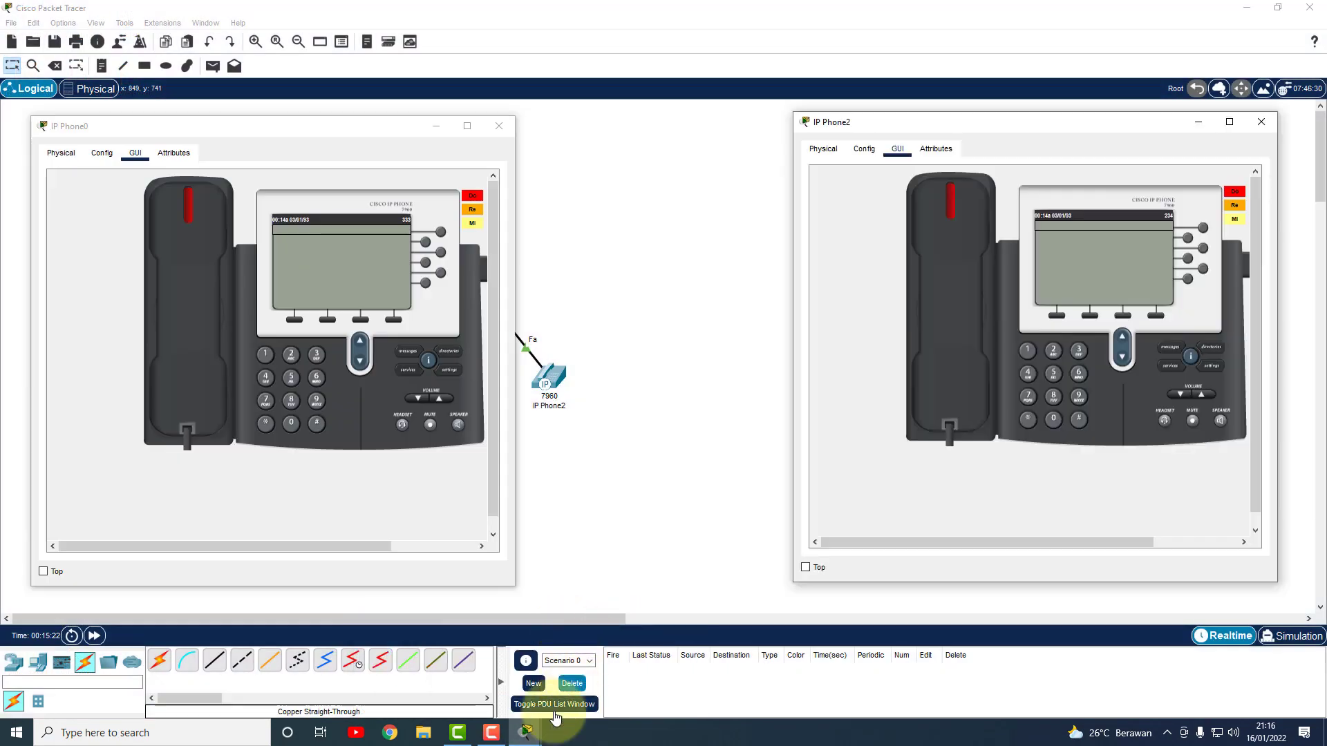
pyautogui.click(527, 731)
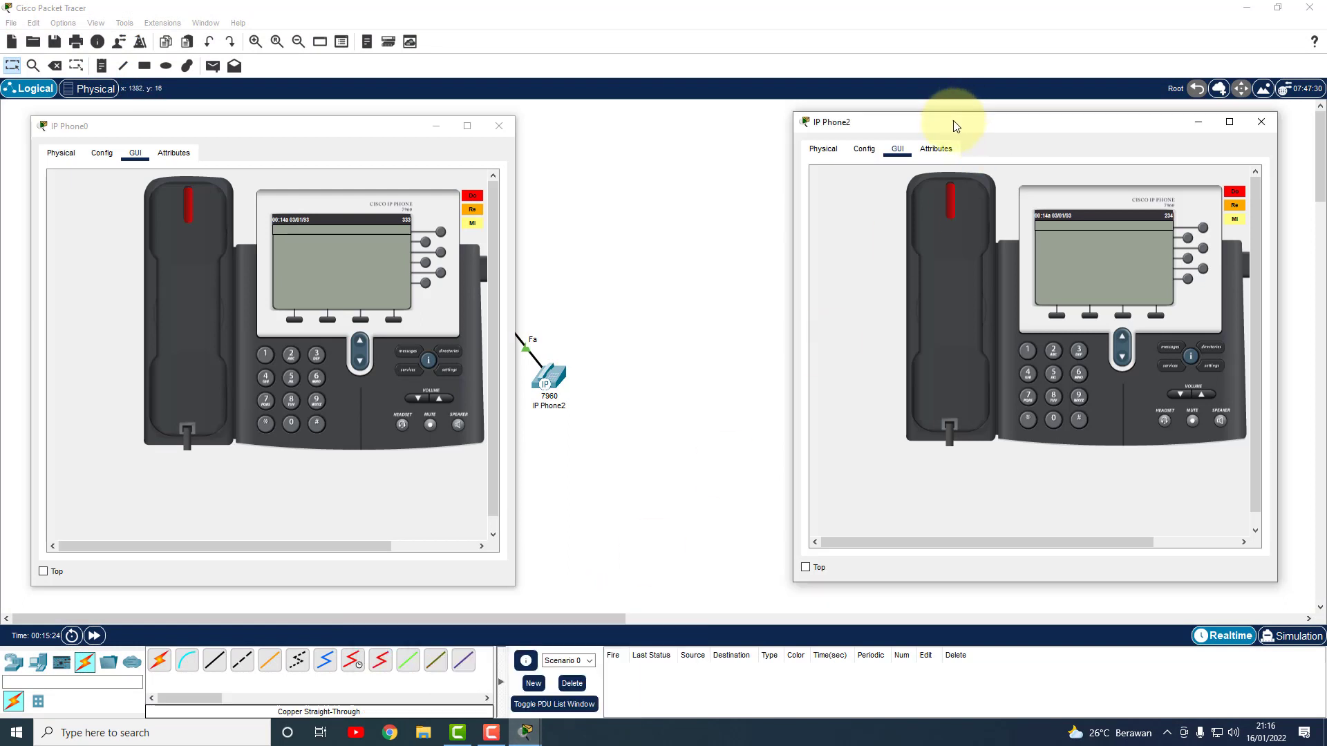
pyautogui.moveTo(957, 126); pyautogui.dragTo(694, 131)
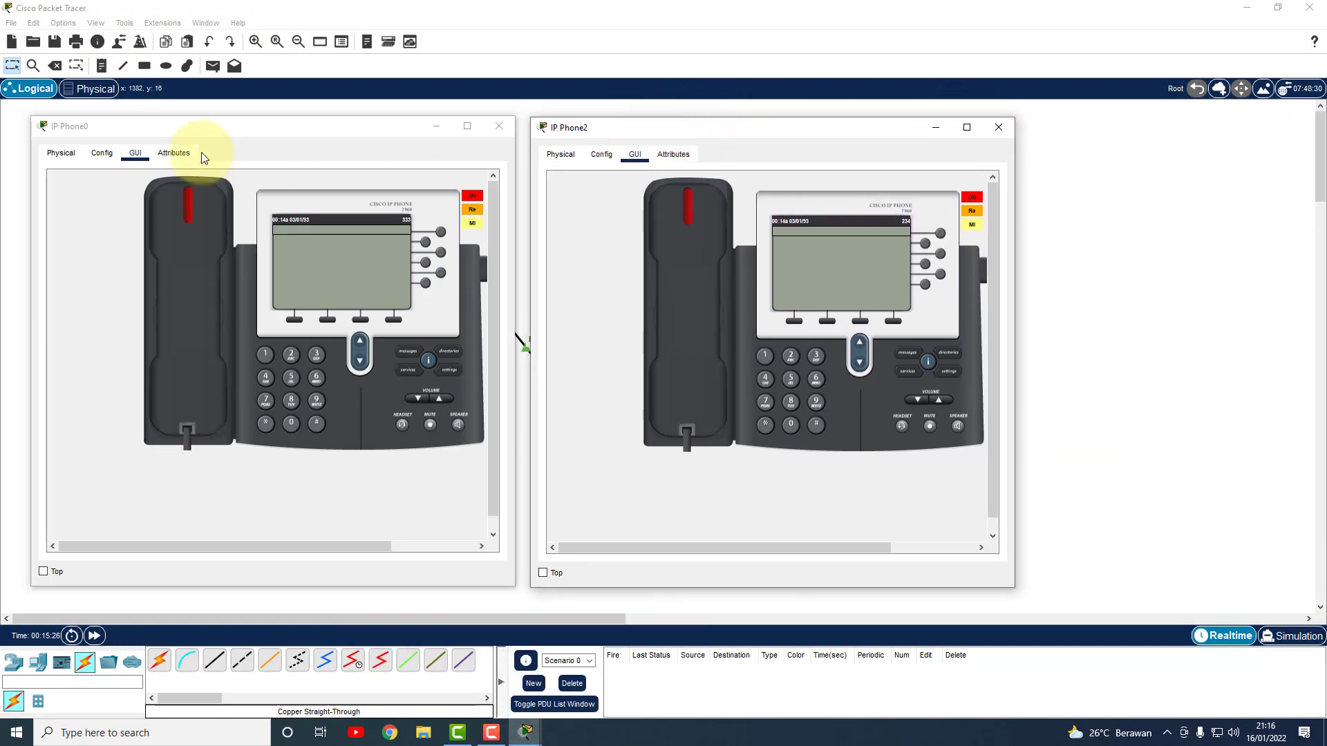
pyautogui.click(107, 131)
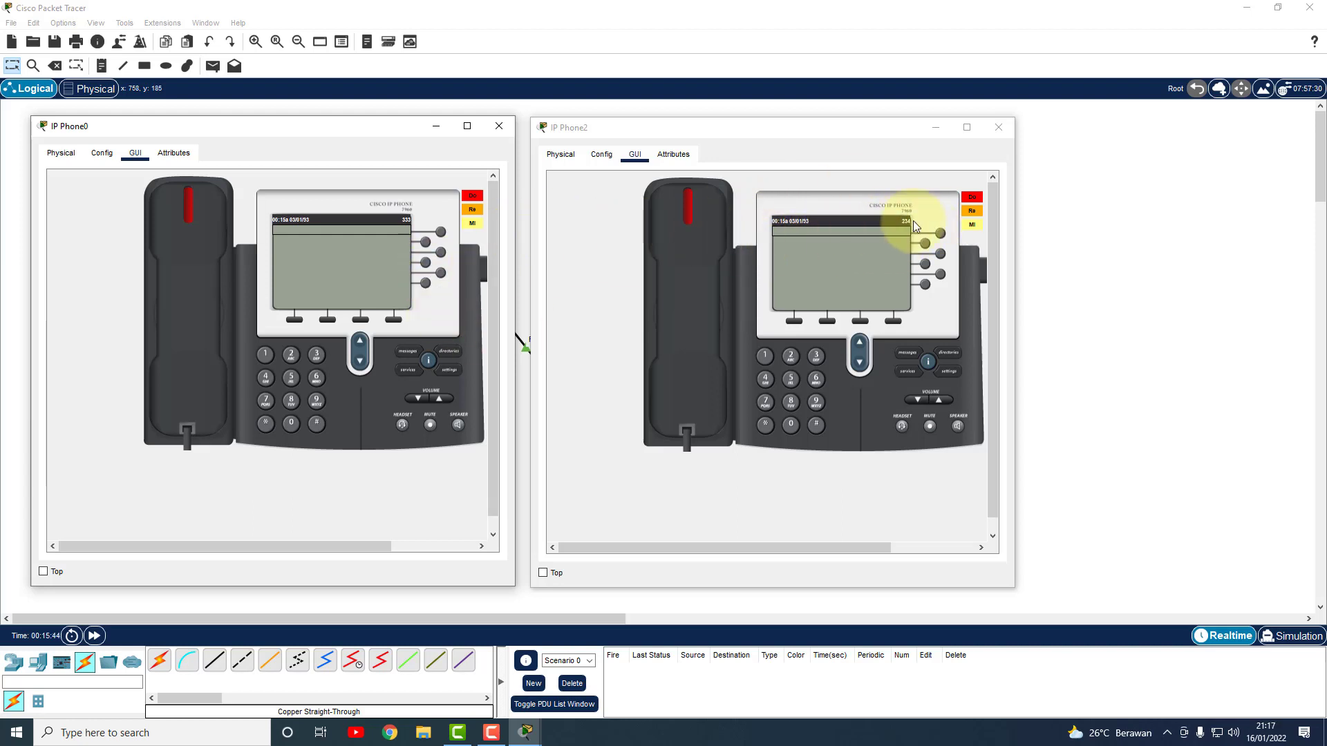
# - Call 234 from IP Phone0, answer on IP Phone2, and hang up IP Phone0's handset
pyautogui.click(291, 354)
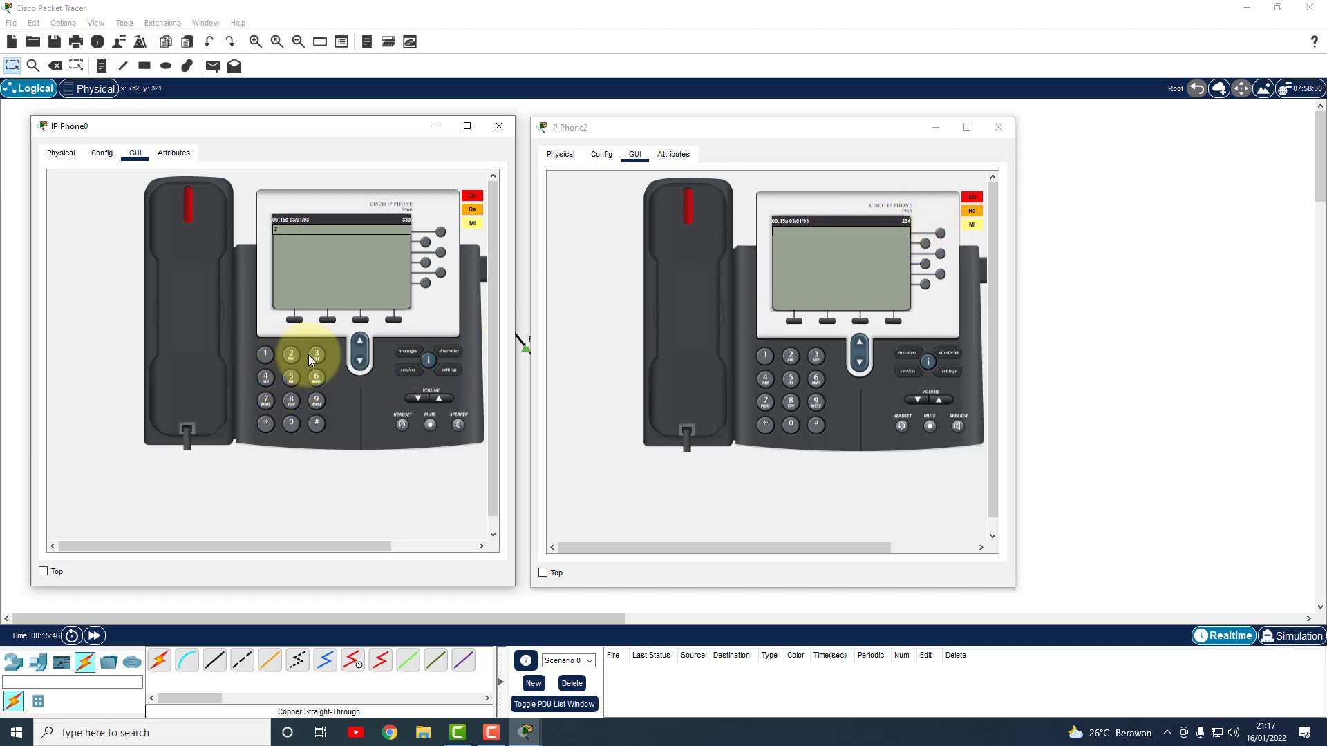
pyautogui.click(315, 357)
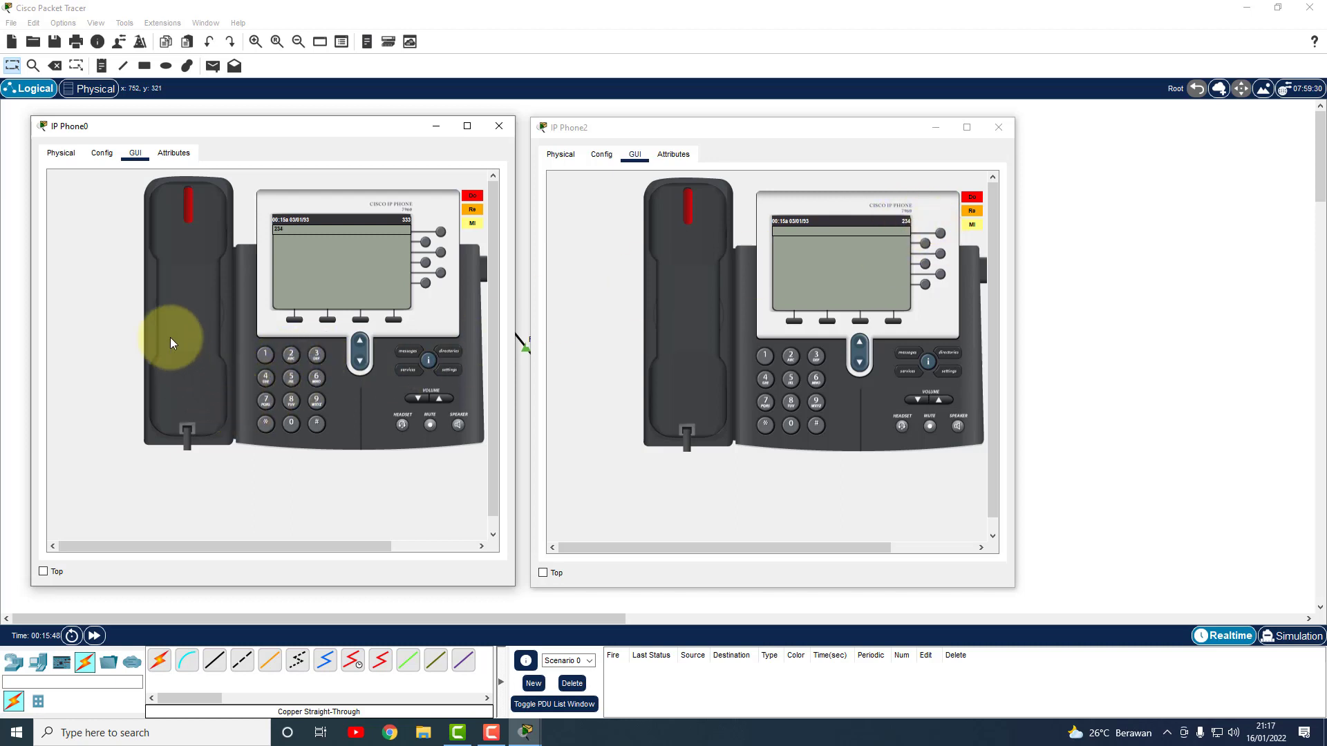
pyautogui.click(184, 281)
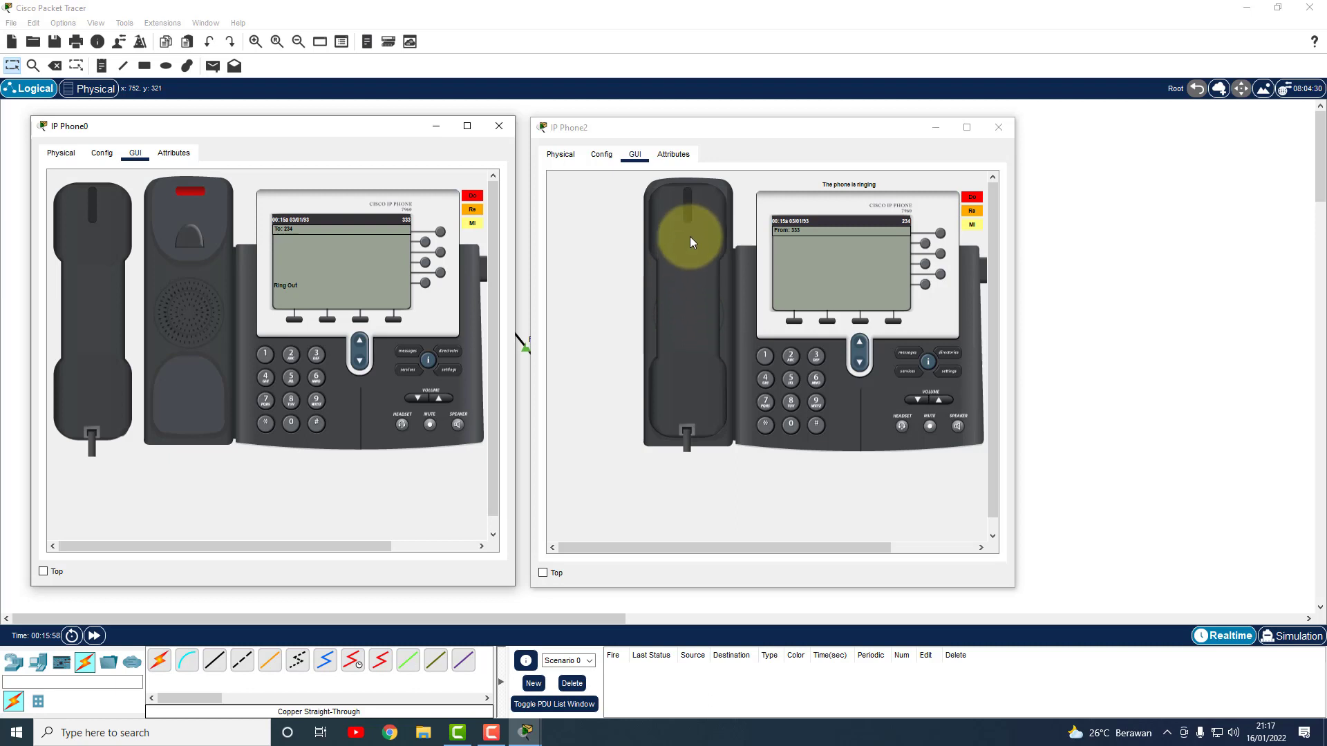
pyautogui.click(694, 255)
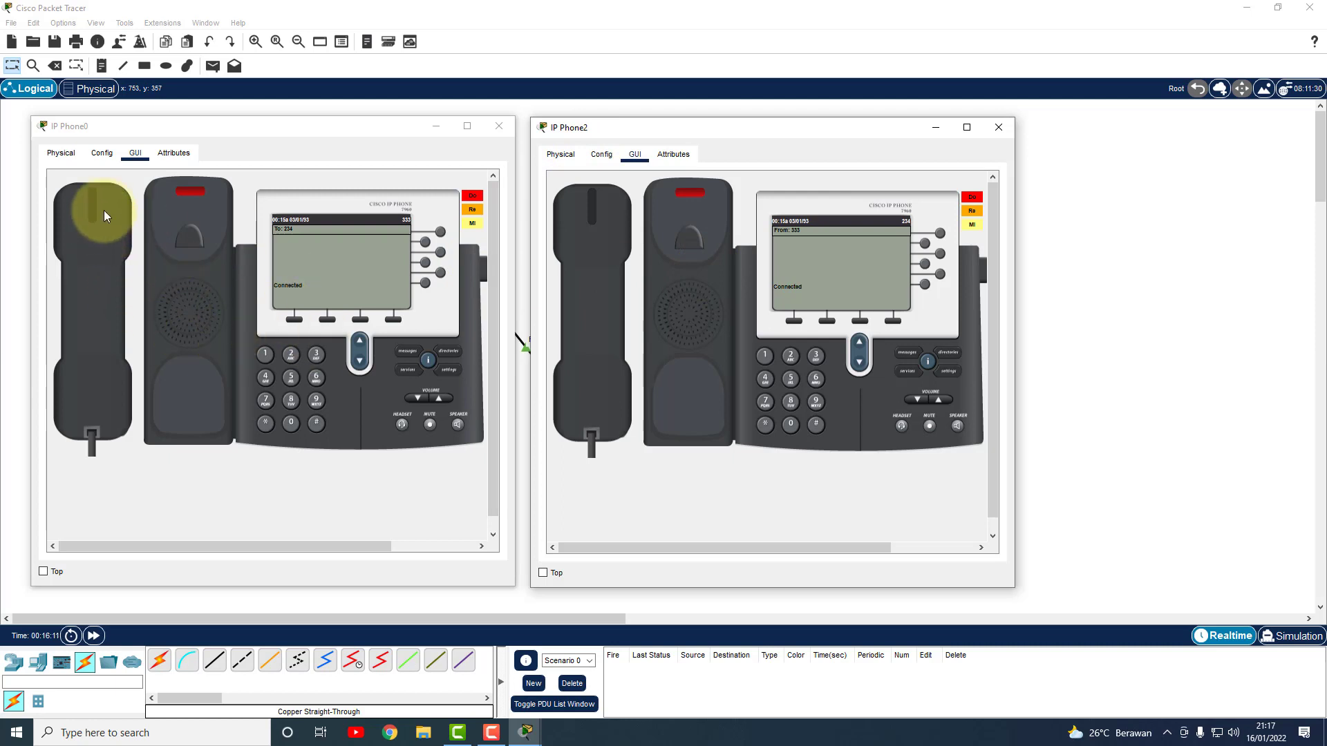
pyautogui.click(108, 230)
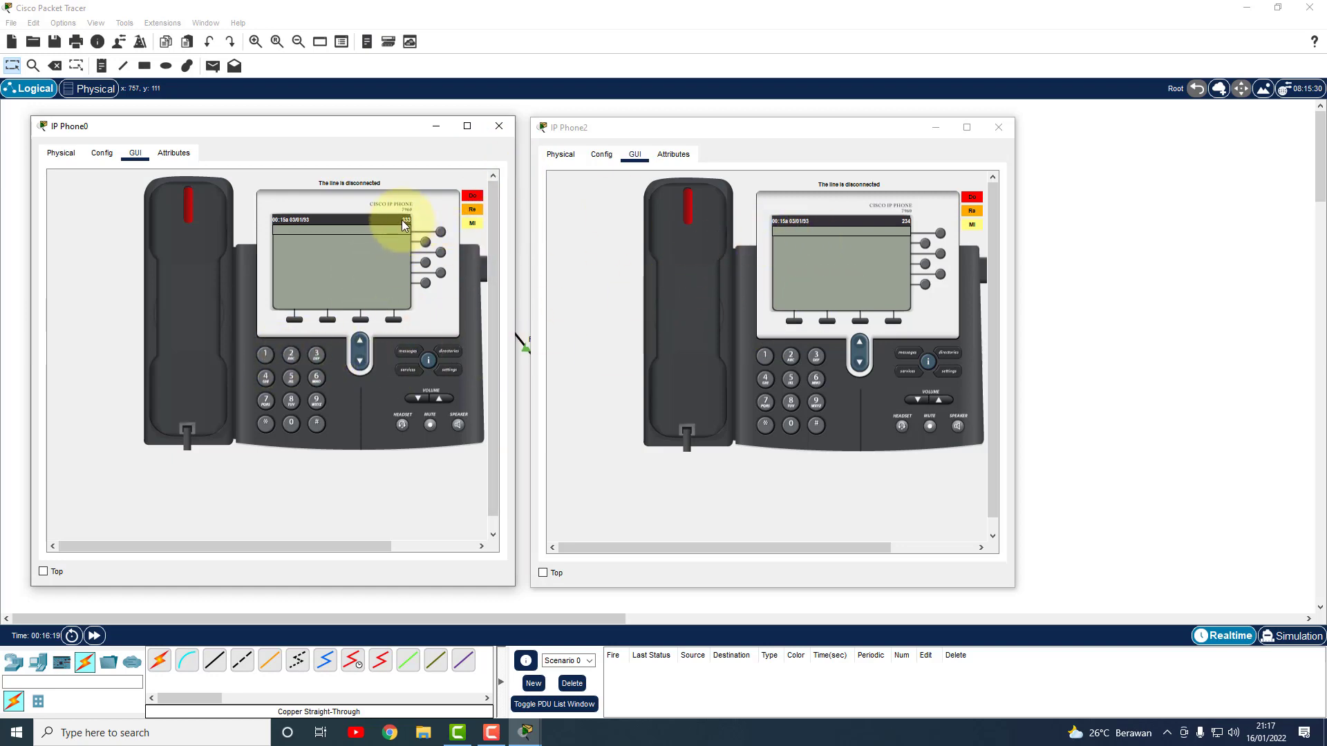
# - Call 333 from IP Phone2, answer on IP Phone0, and hang up IP Phone2's handset
pyautogui.click(817, 357)
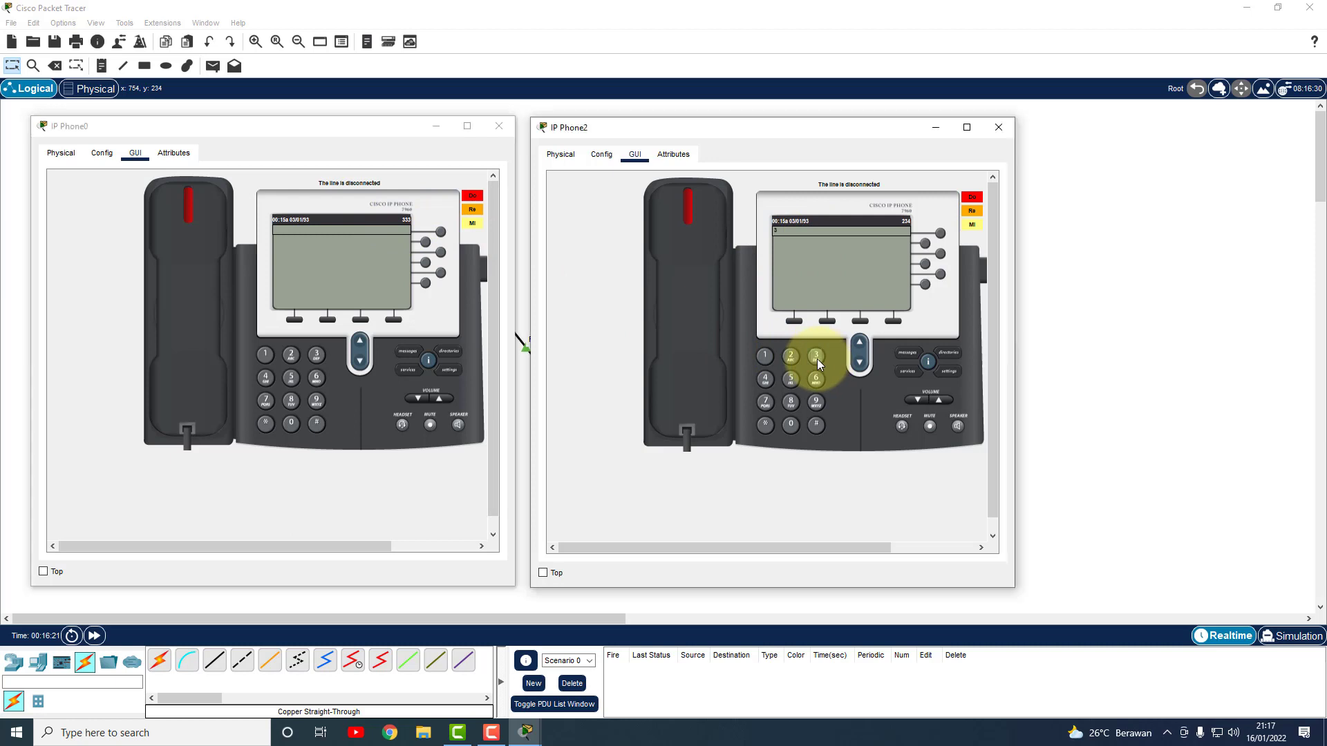
pyautogui.click(817, 359)
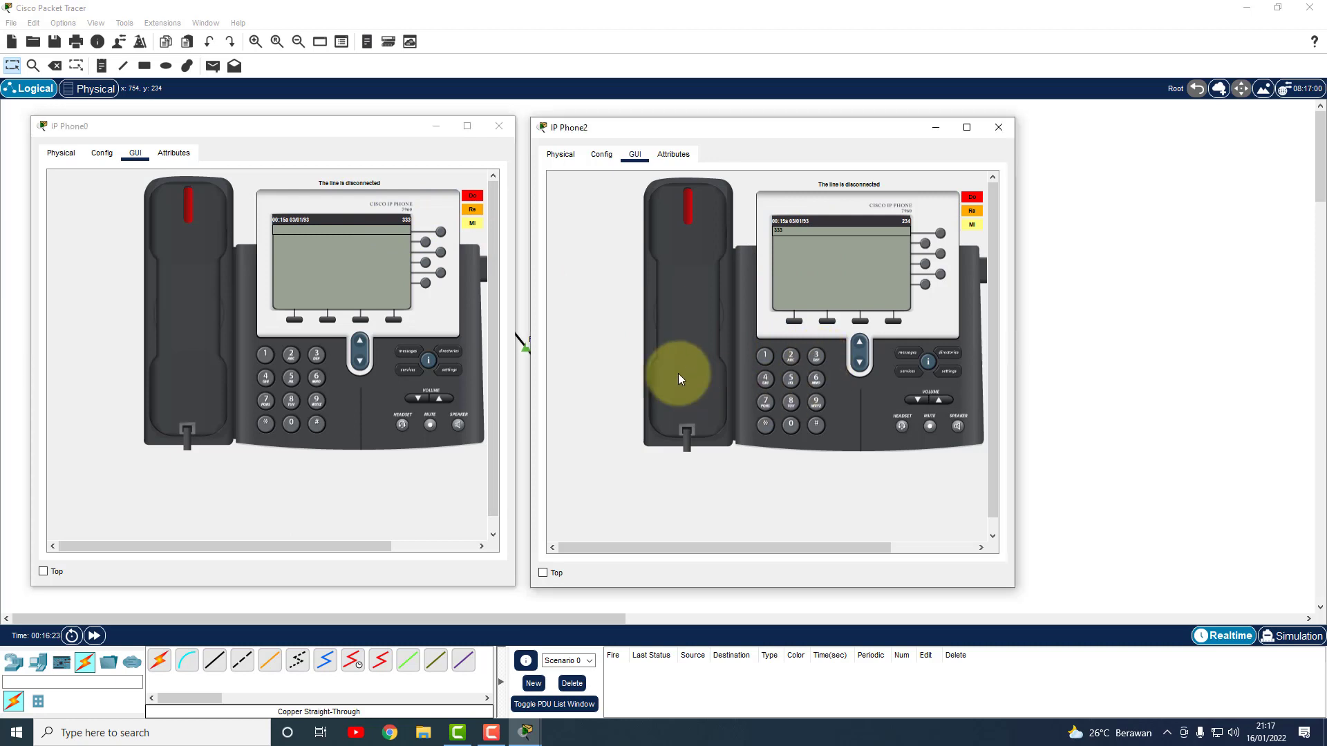
pyautogui.click(691, 291)
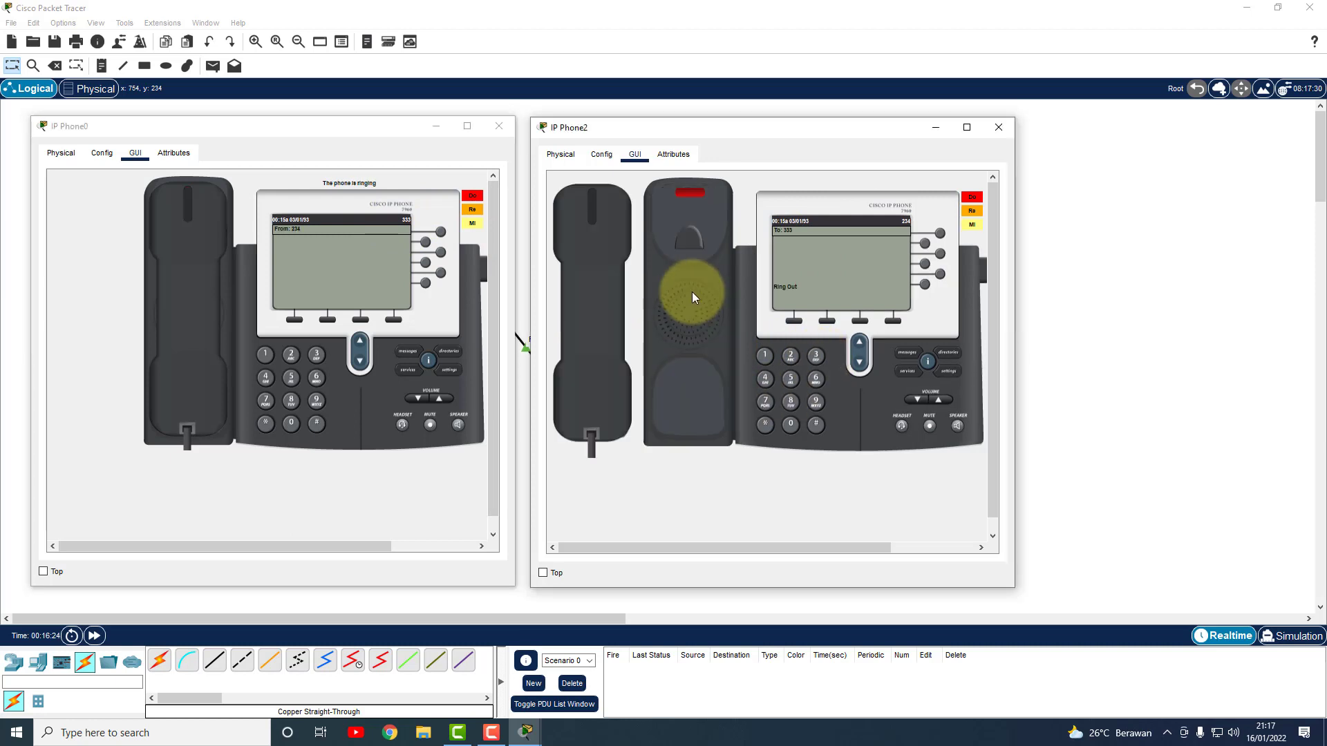
pyautogui.click(195, 251)
pyautogui.click(606, 273)
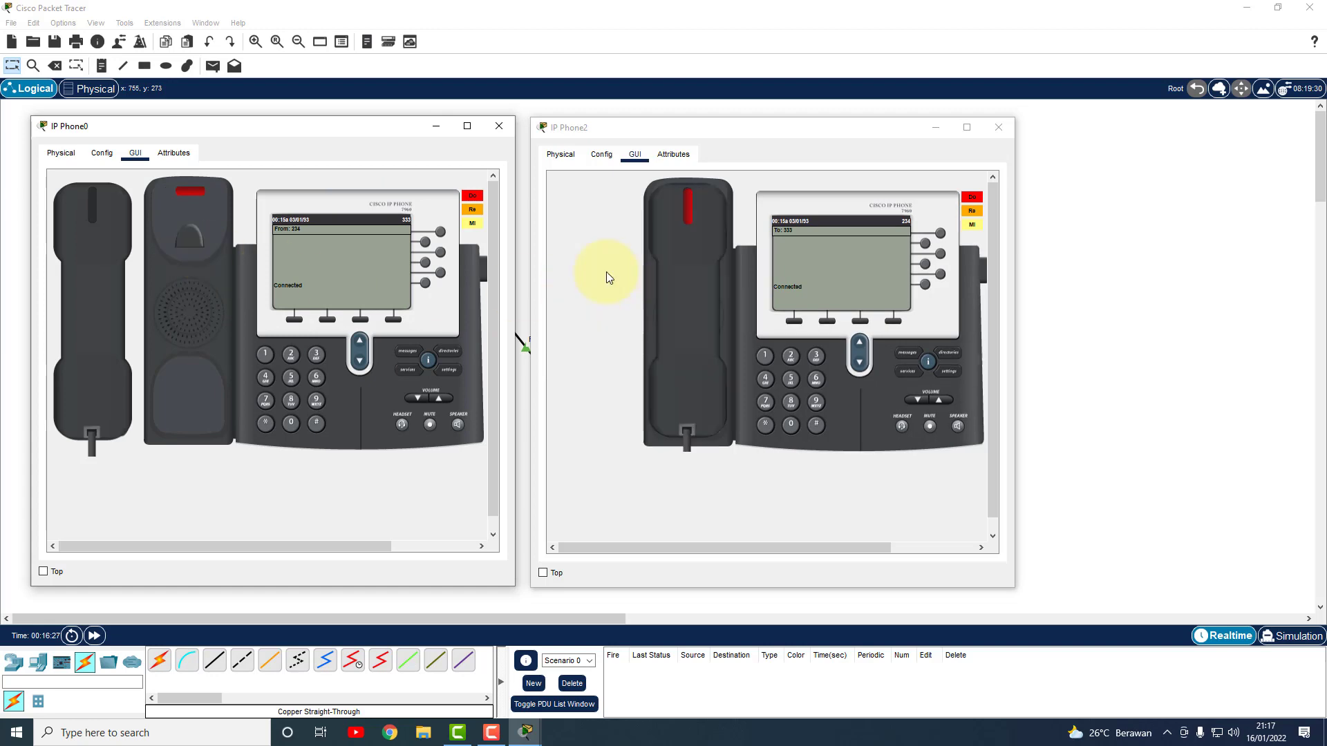
# - Close IP Phone0's window and set IP Phone1's graphical handset side by side with IP Phone2's
pyautogui.click(498, 127)
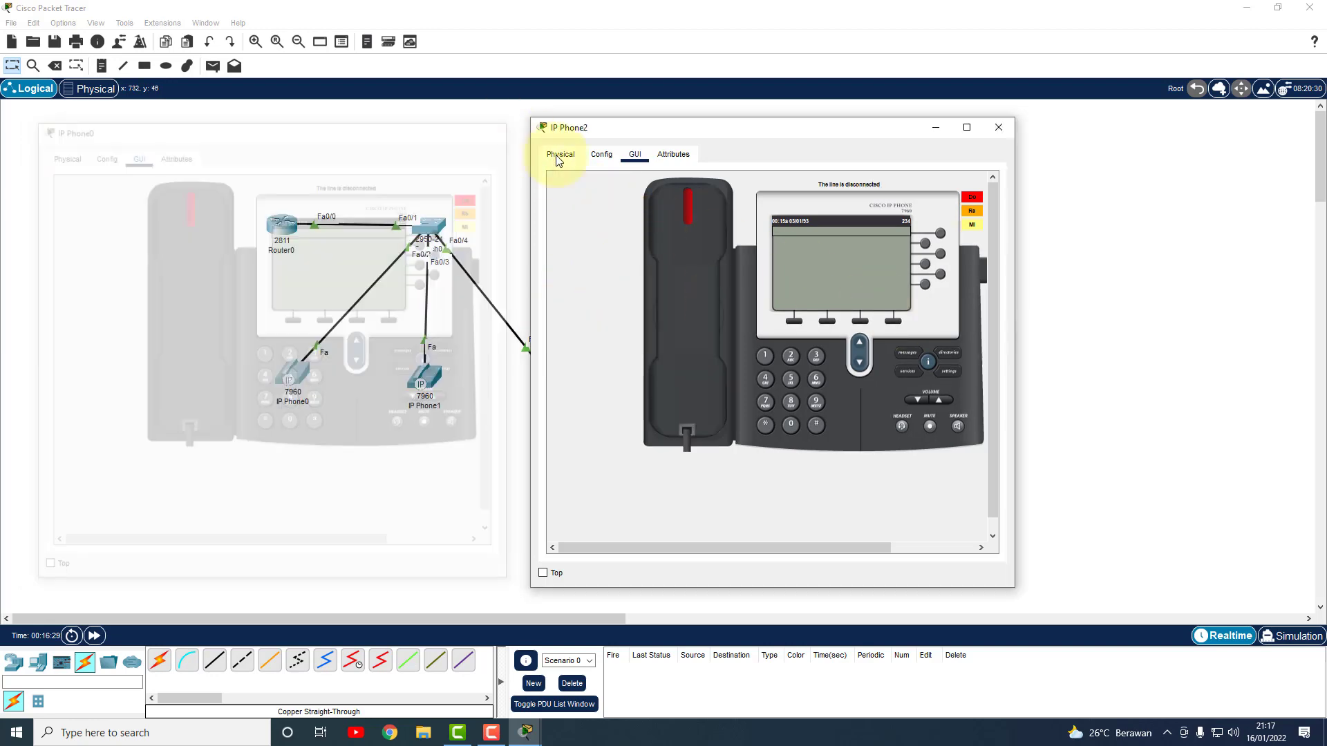
pyautogui.moveTo(701, 131); pyautogui.dragTo(815, 136)
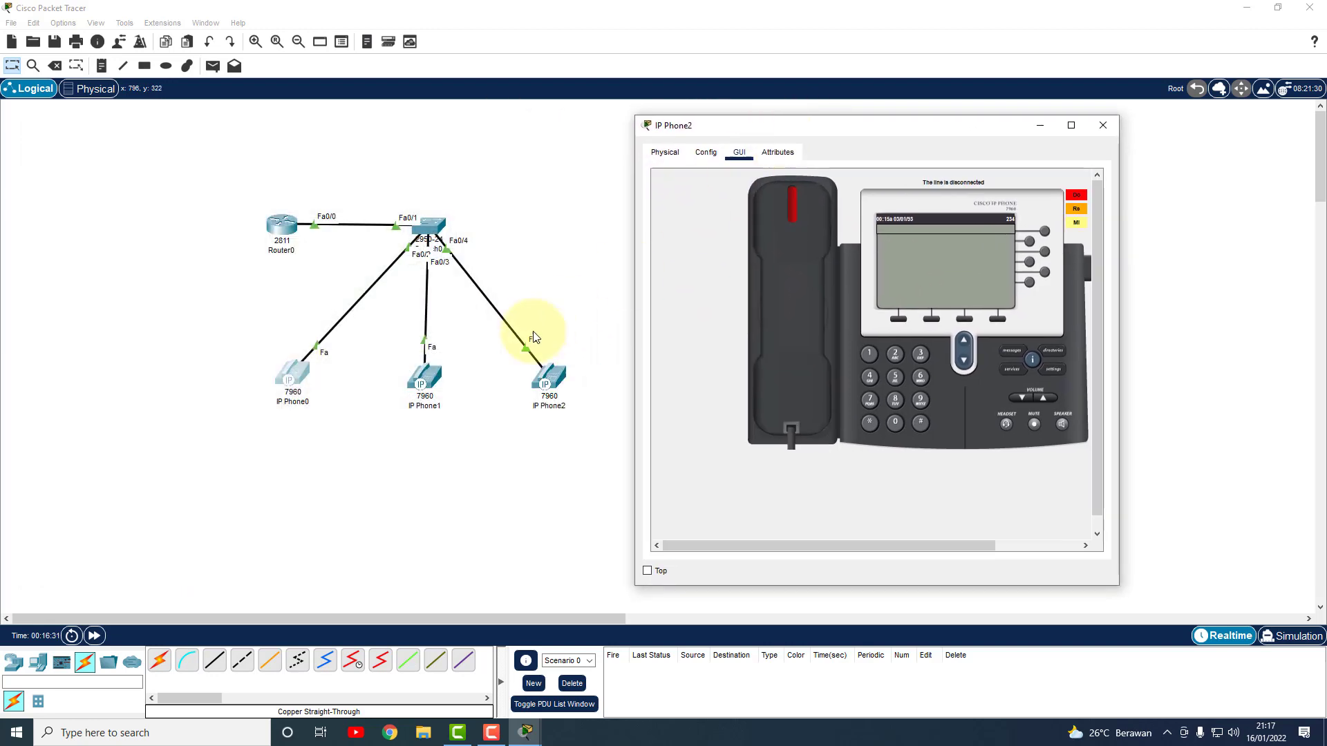
pyautogui.click(436, 374)
pyautogui.moveTo(676, 143); pyautogui.dragTo(333, 136)
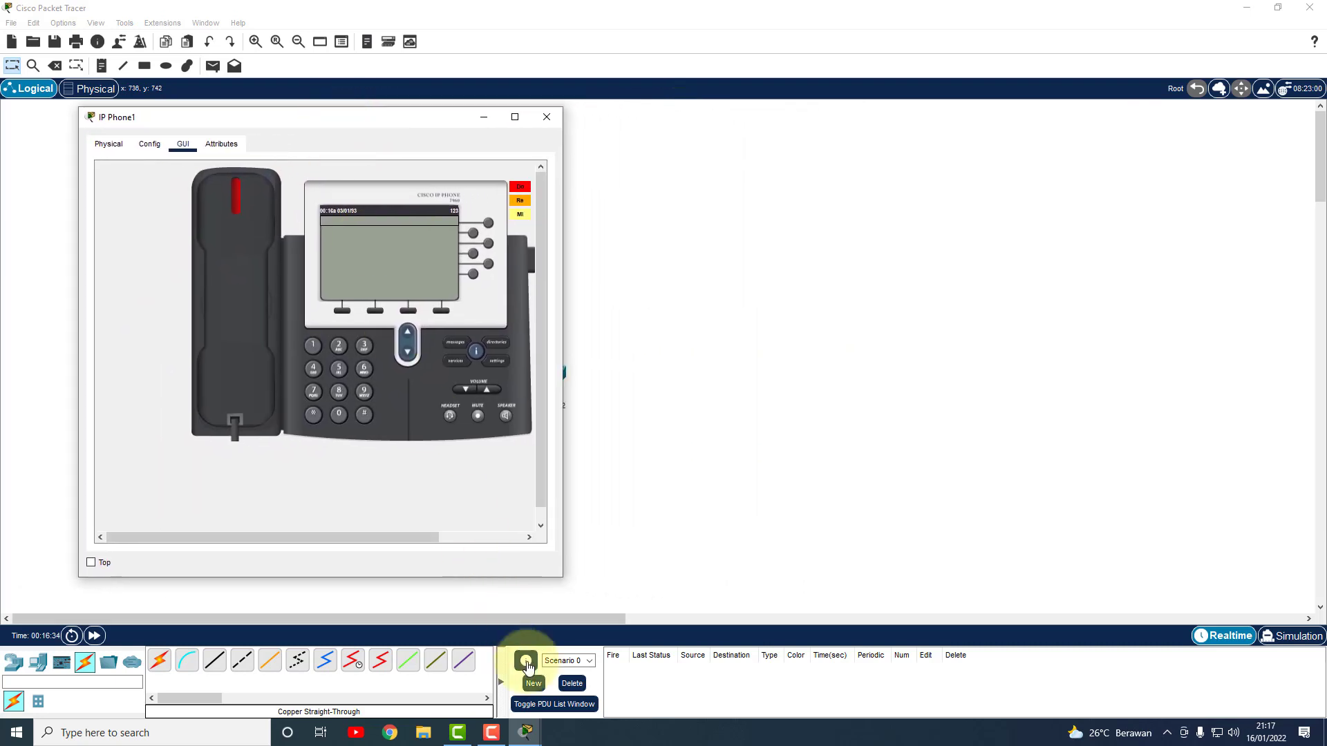
pyautogui.click(526, 732)
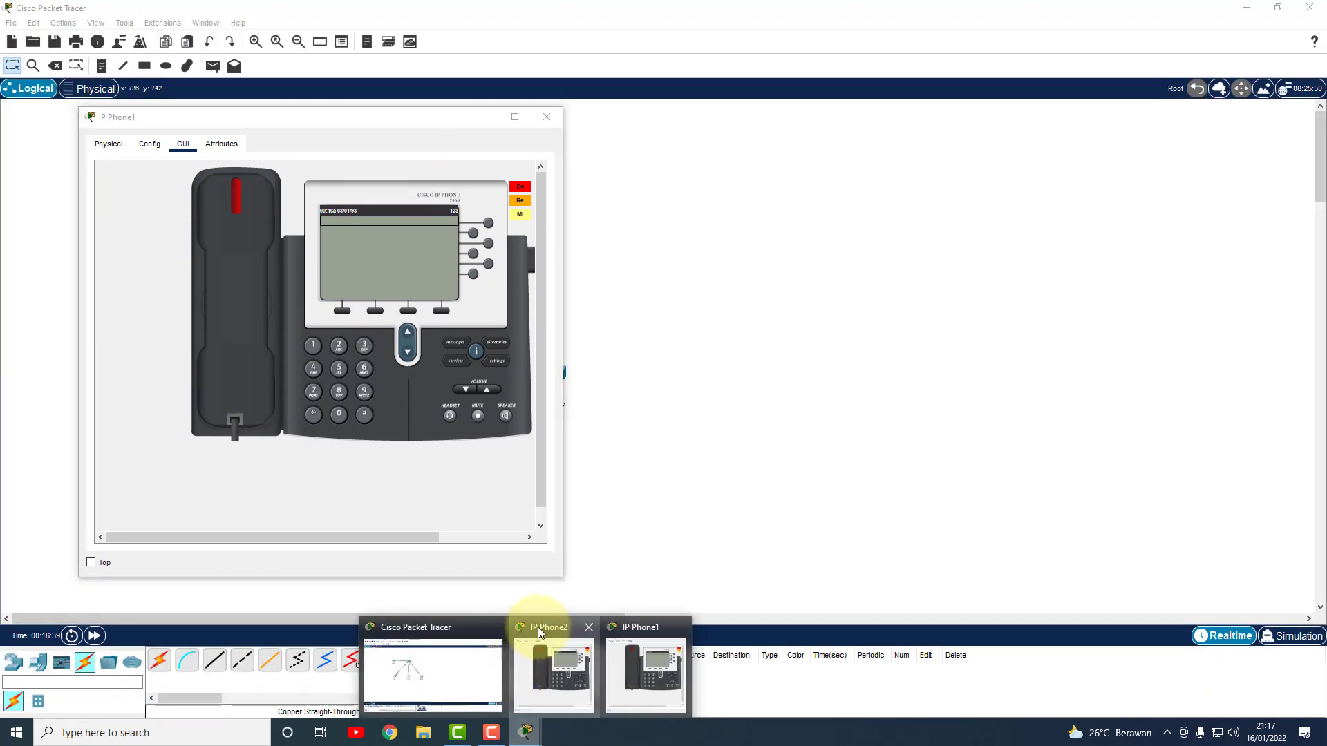
pyautogui.click(538, 630)
pyautogui.moveTo(694, 124); pyautogui.dragTo(637, 123)
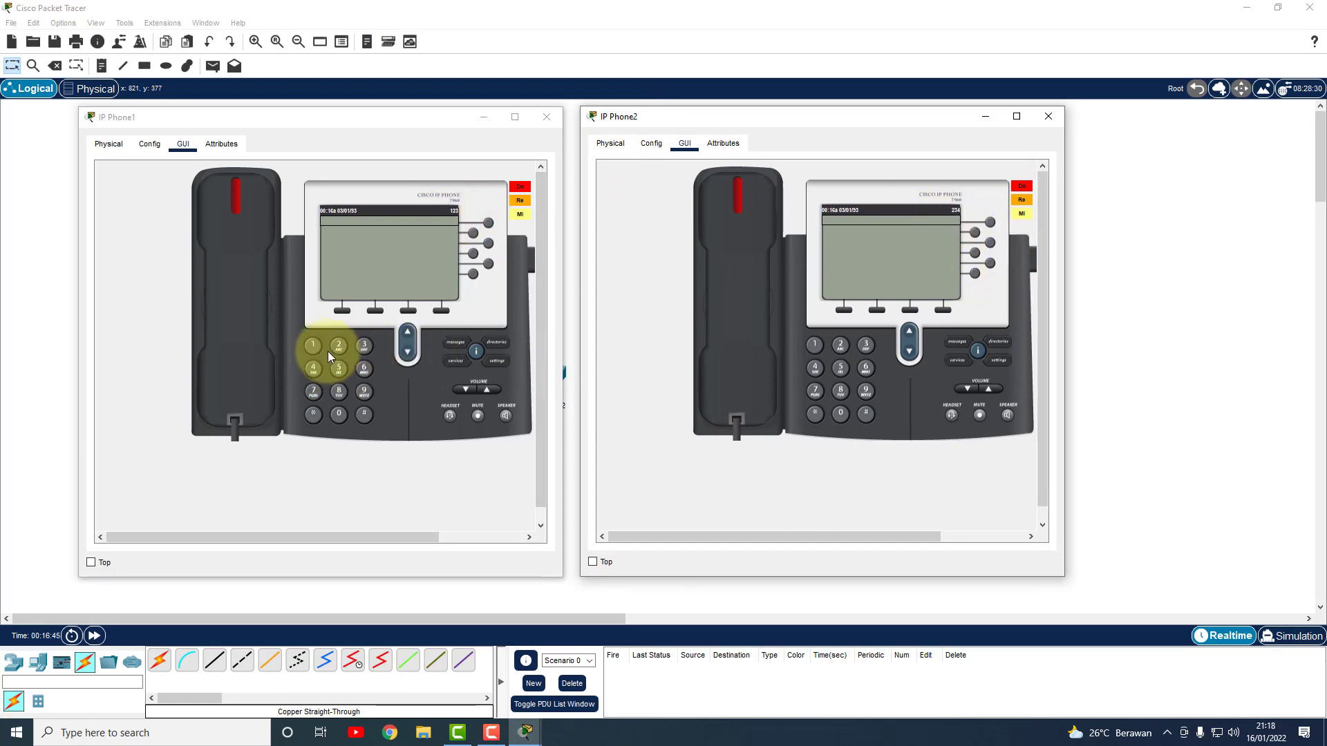
# - Call 123 from IP Phone2, answer on IP Phone1, and hang up IP Phone2's handset
pyautogui.click(839, 345)
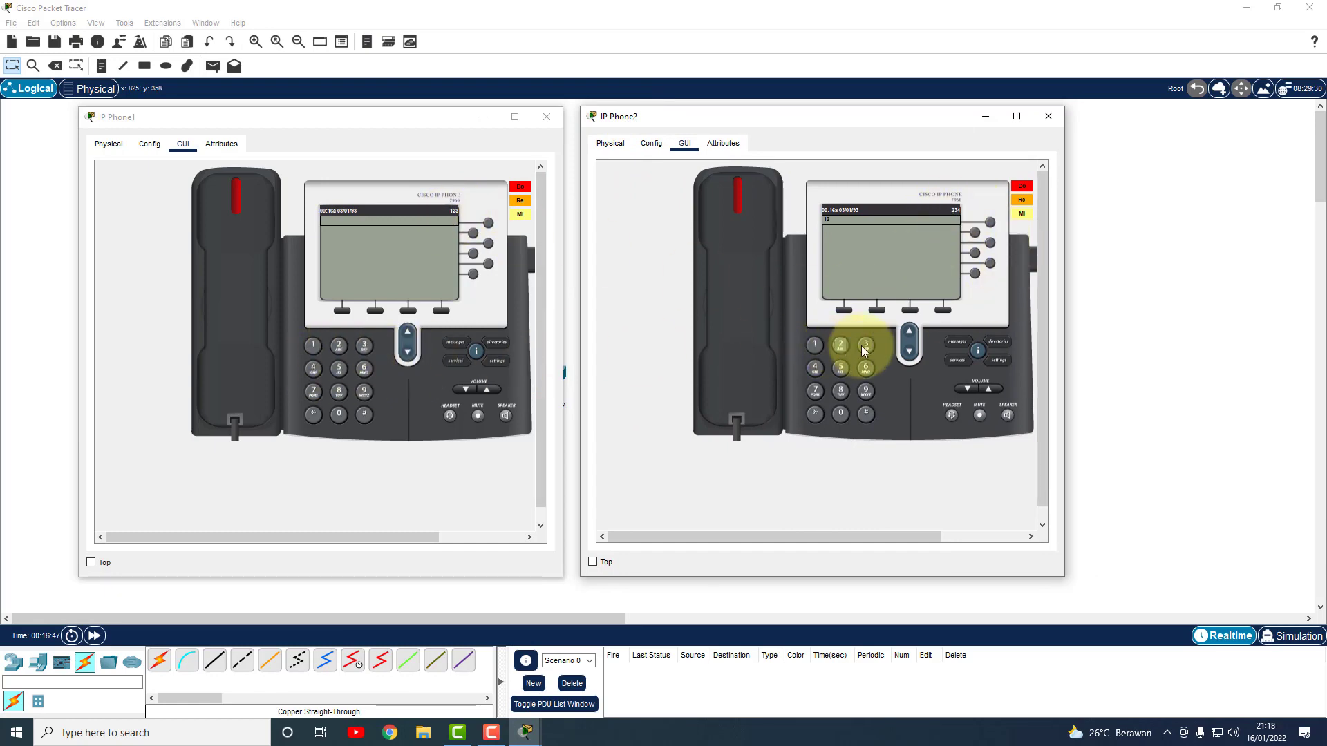
pyautogui.click(867, 347)
pyautogui.click(753, 293)
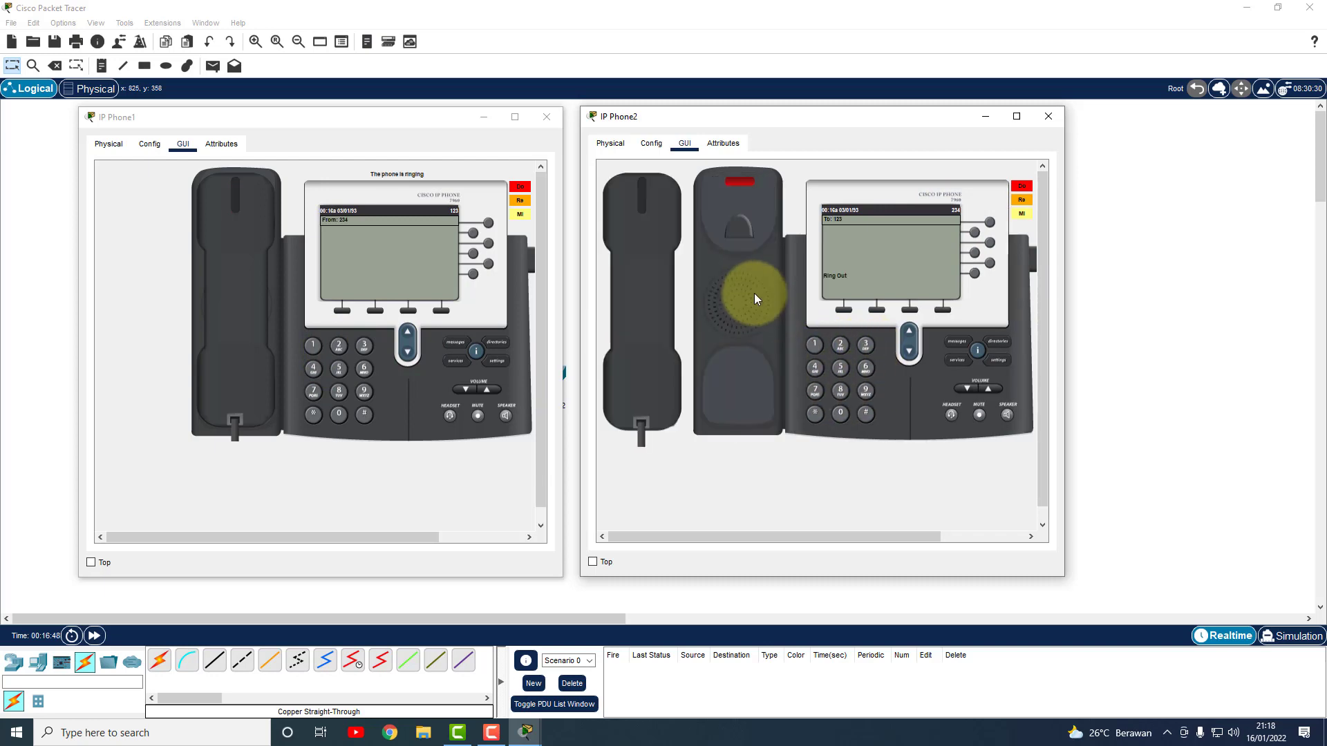
pyautogui.click(255, 283)
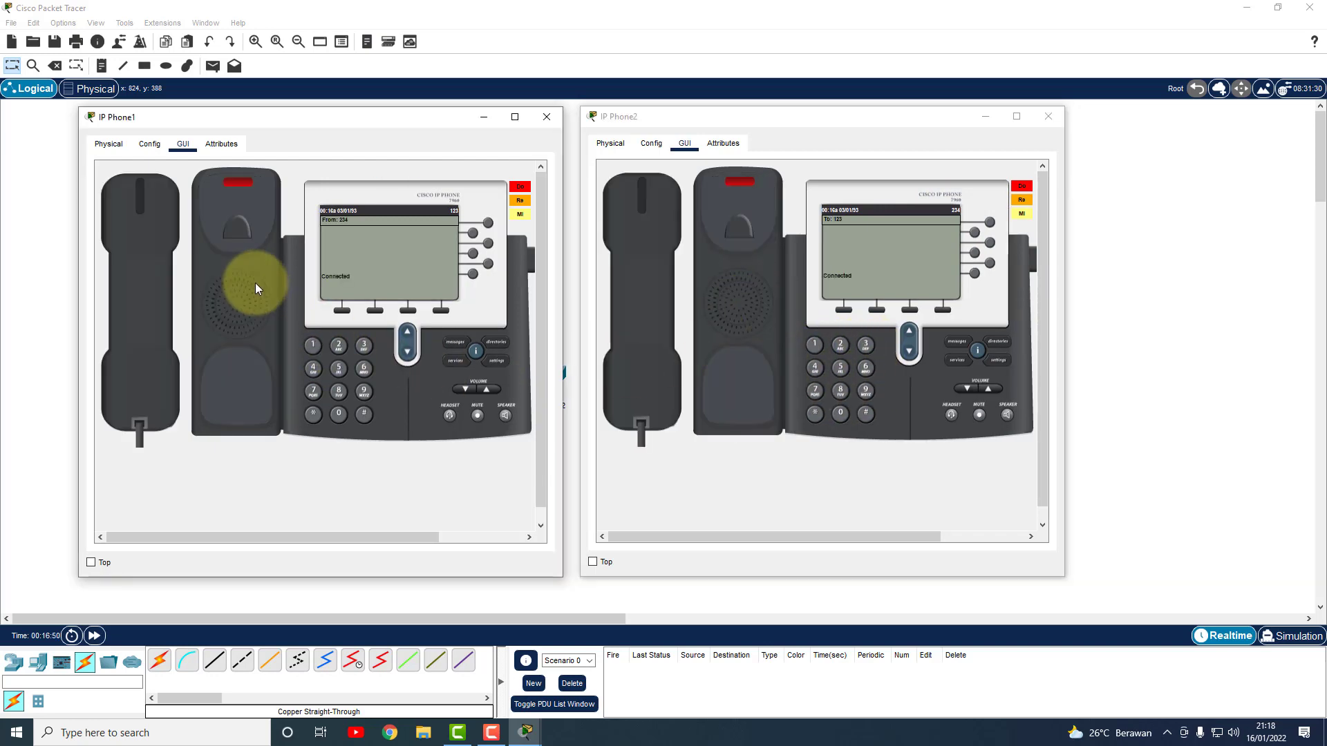
pyautogui.click(650, 271)
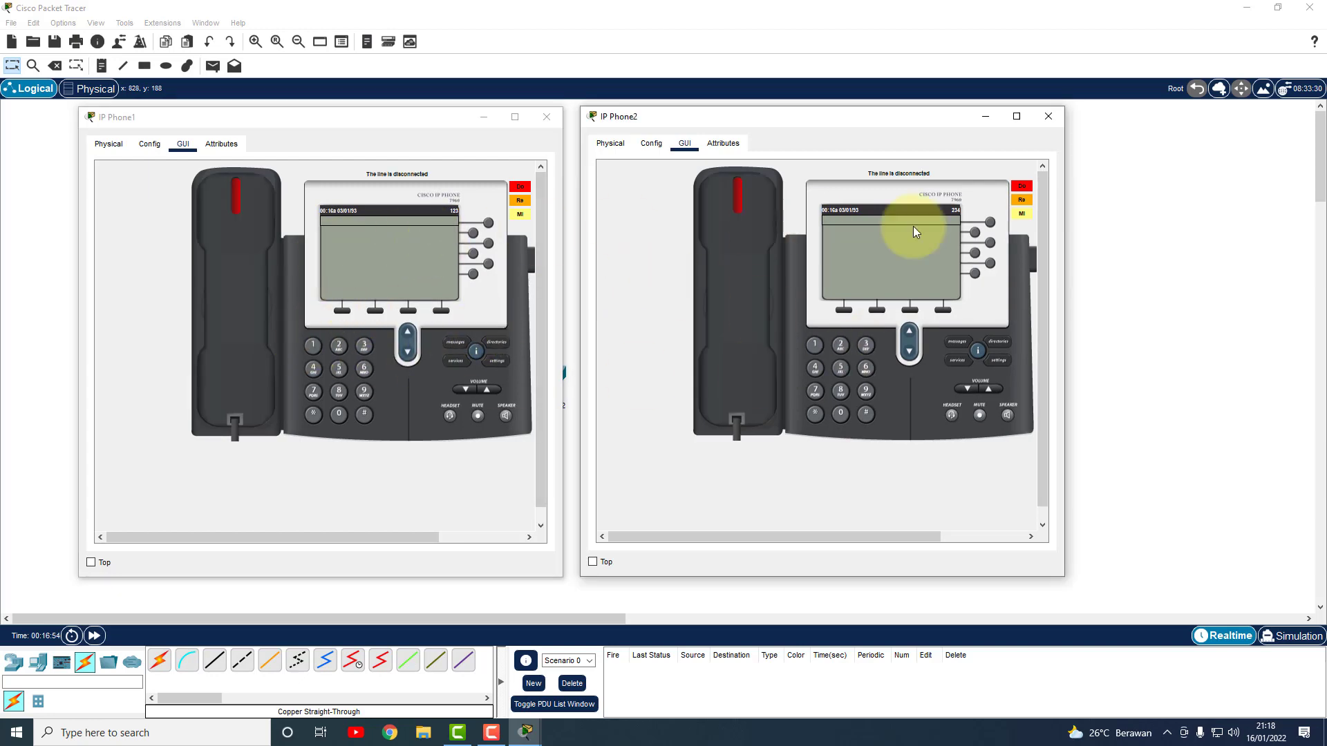
# - Call 234 from IP Phone1, answer on IP Phone2, and close both phone windows
pyautogui.click(342, 346)
pyautogui.click(365, 347)
pyautogui.click(316, 368)
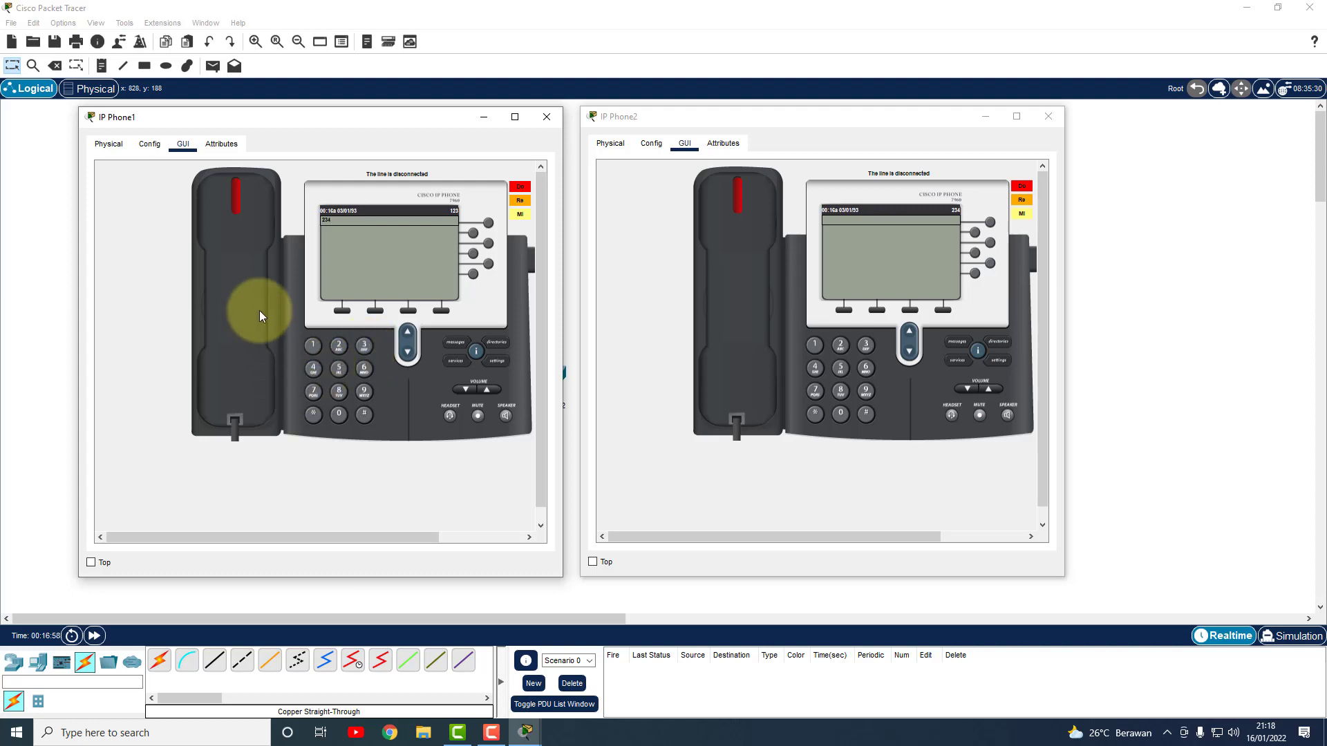
pyautogui.click(260, 310)
pyautogui.click(751, 259)
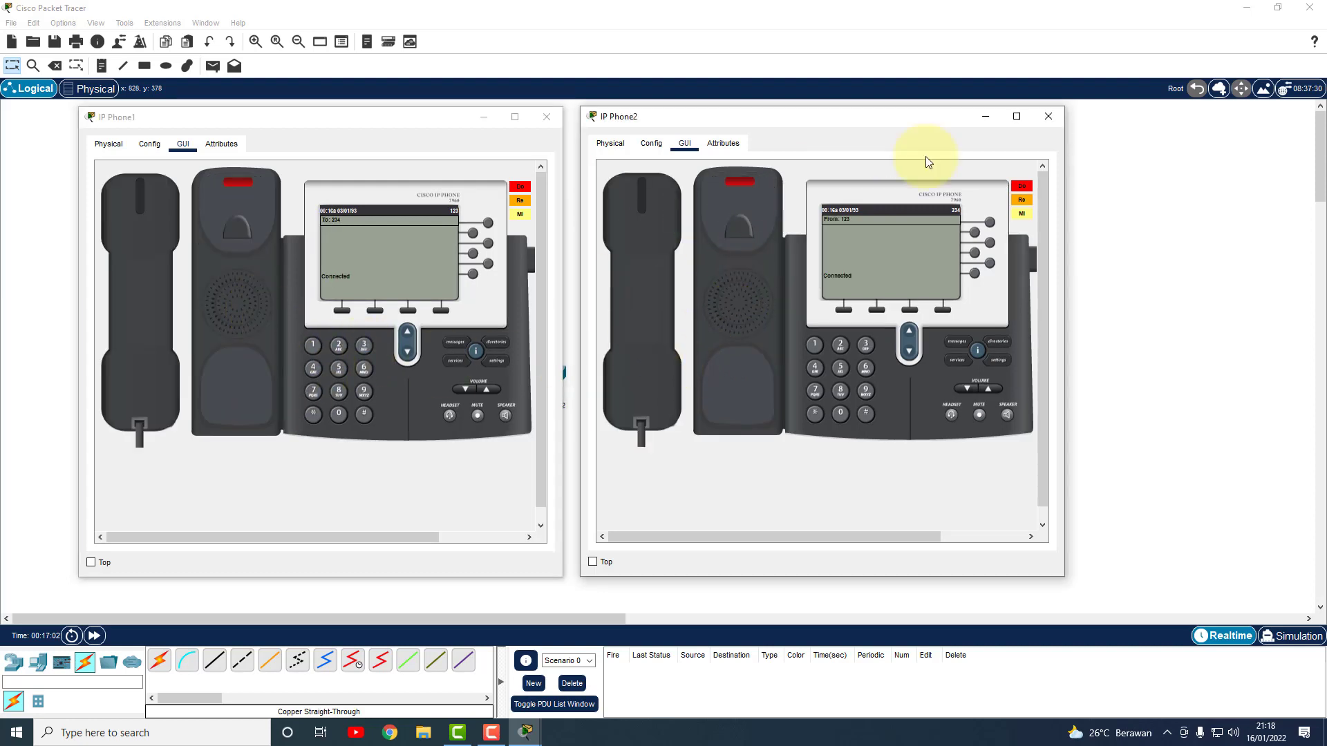
pyautogui.click(1049, 116)
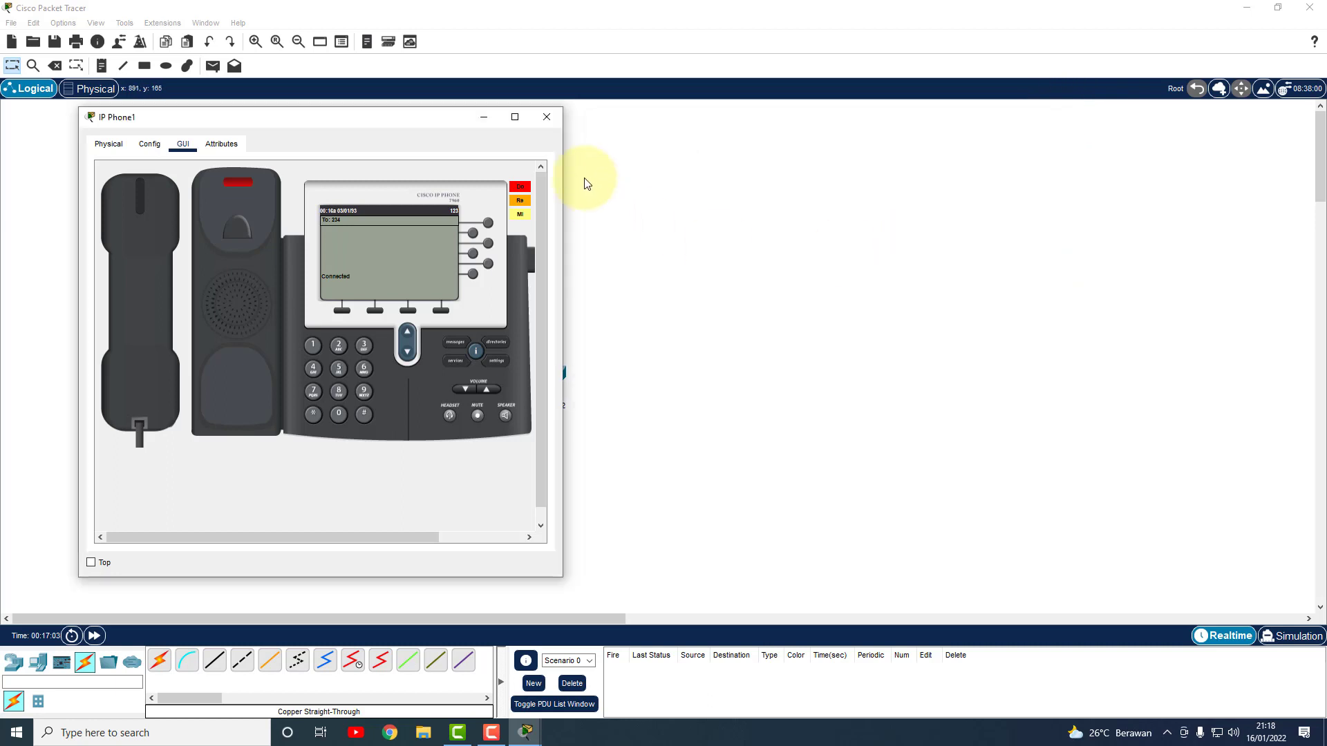
pyautogui.click(547, 117)
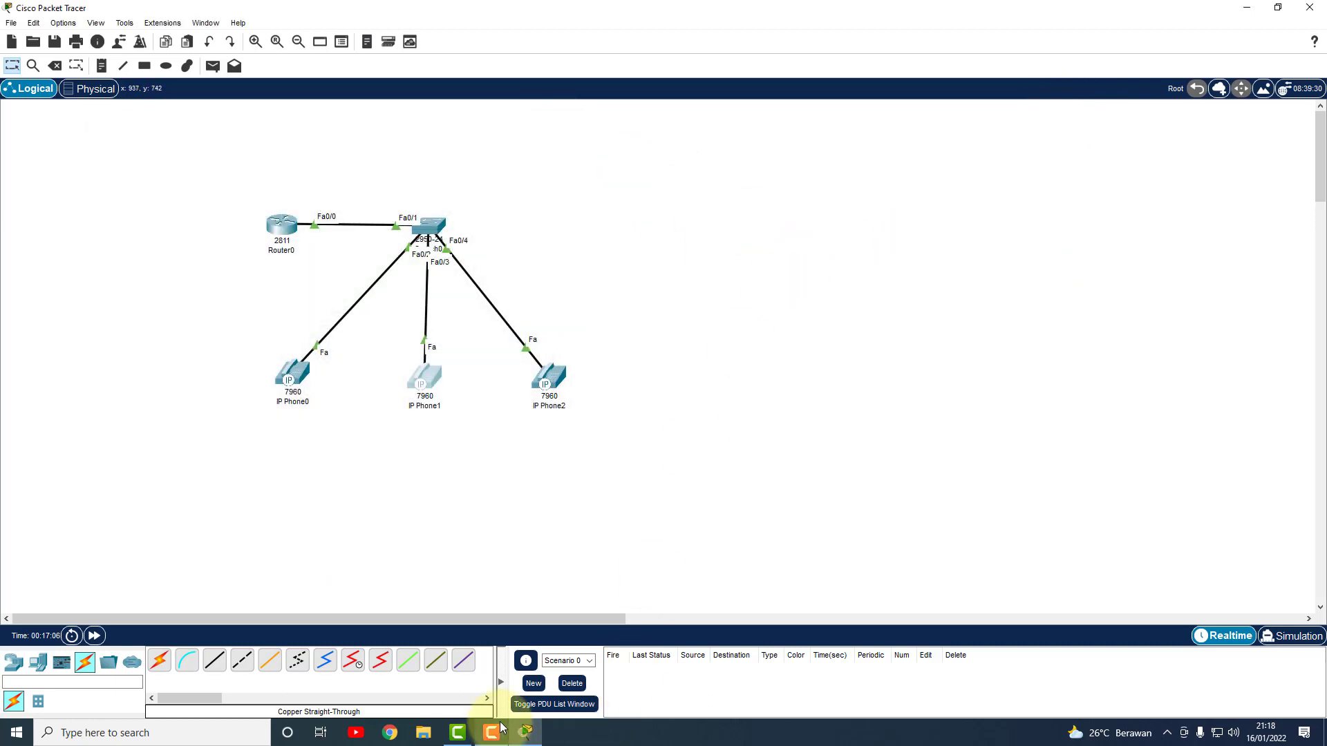
# - Reopen IP Phone0's graphical handset and keep it in front beside the network topology
pyautogui.click(296, 375)
pyautogui.moveTo(614, 131); pyautogui.dragTo(842, 130)
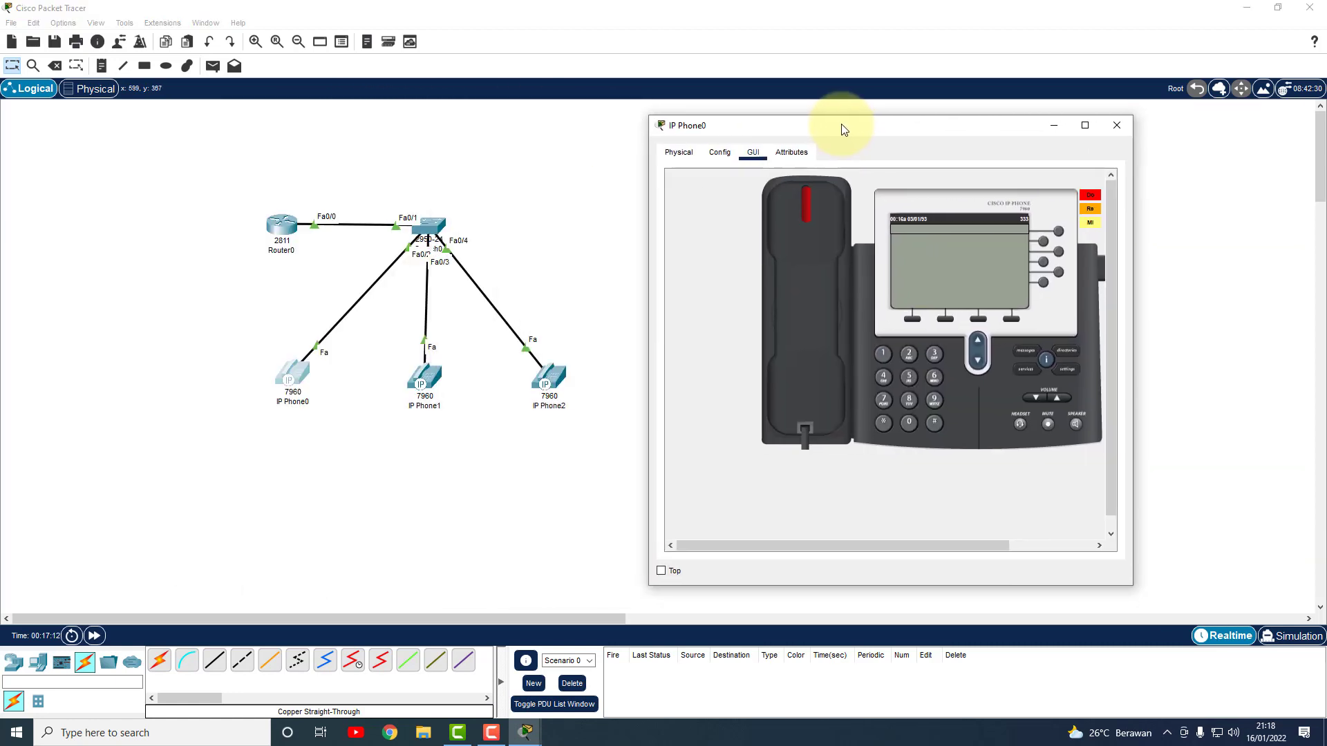
pyautogui.click(598, 235)
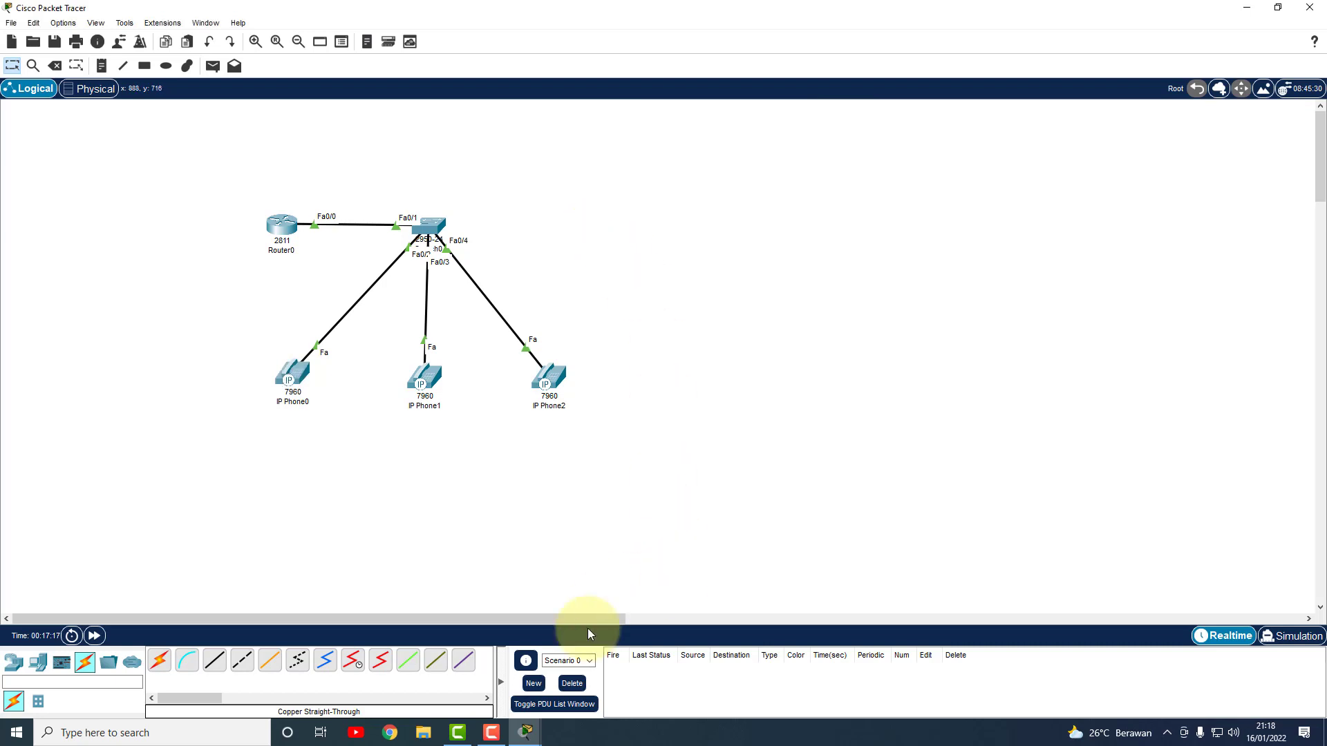
pyautogui.moveTo(529, 739)
pyautogui.click(621, 591)
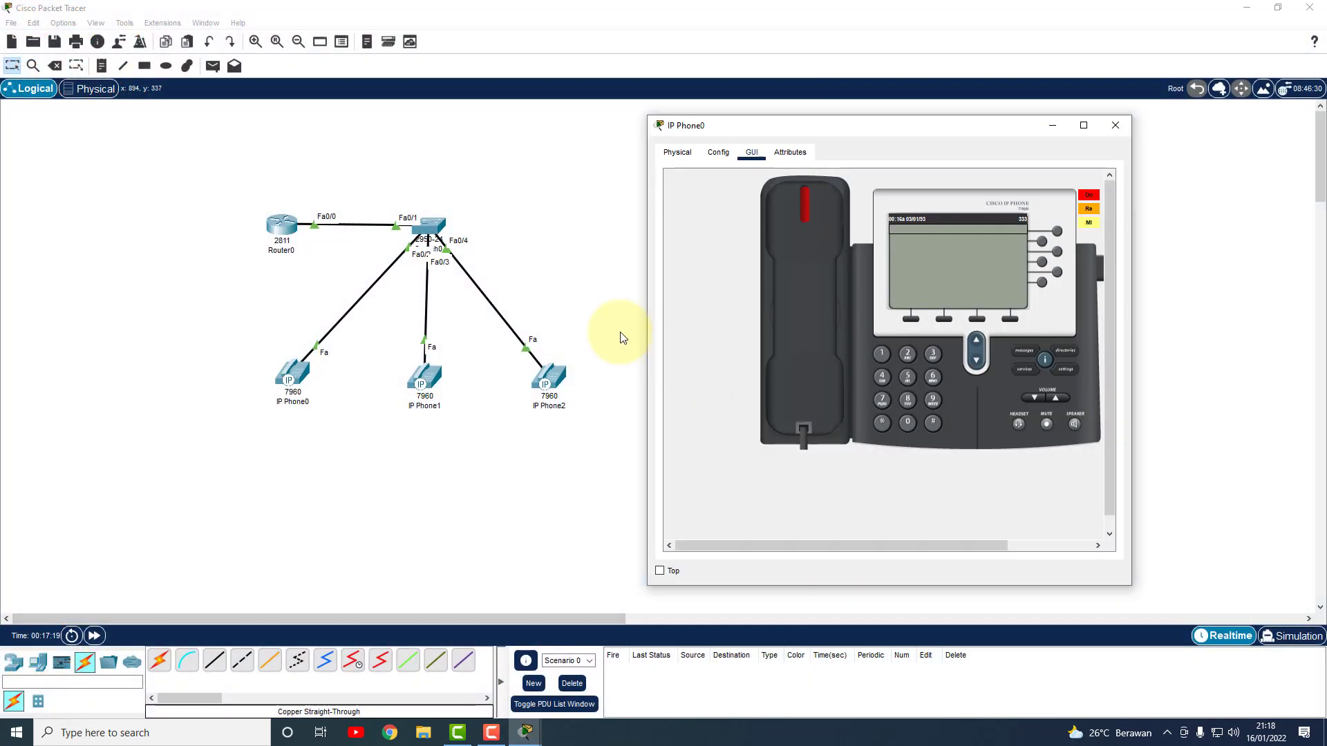